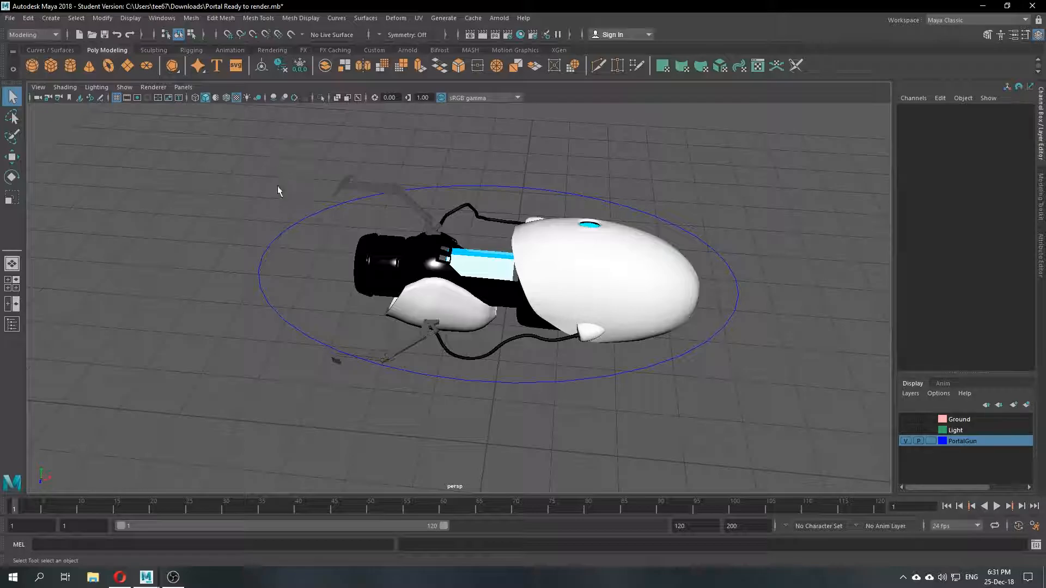
{"action": "scroll", "coordinate": [233, 194], "scroll_direction": "down", "scroll_amount": 5}
{"action": "left_click_drag", "start_coordinate": [260, 191], "coordinate": [284, 243], "text": "alt"}
{"action": "left_click_drag", "start_coordinate": [701, 361], "coordinate": [625, 376], "text": "alt"}
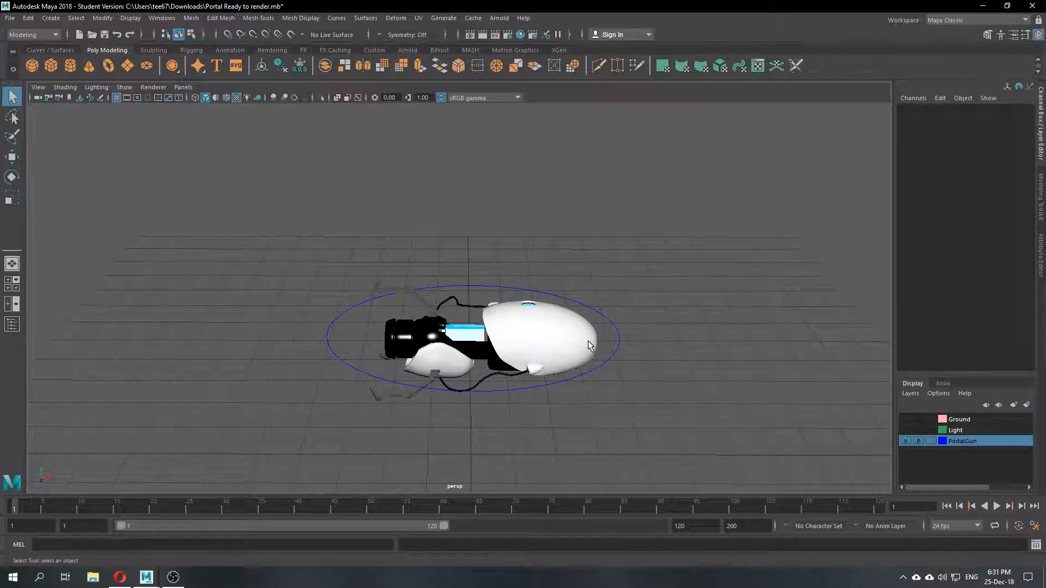
{"action": "left_click_drag", "start_coordinate": [582, 333], "coordinate": [632, 285], "text": "alt"}
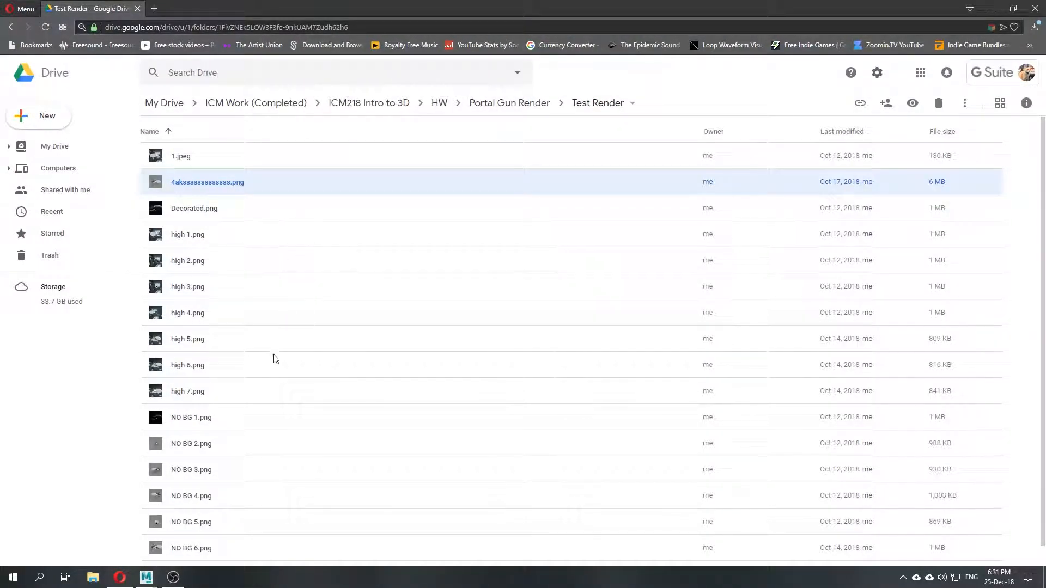
Step: Browse the earlier portal gun test renders in the Test Render folder, from the NO BG images to high 7.png, and return to Maya
{"action": "scroll", "coordinate": [275, 359], "scroll_direction": "down", "scroll_amount": 1}
{"action": "double_click", "coordinate": [231, 422]}
{"action": "key", "text": "Right"}
{"action": "key", "text": "Right"}
{"action": "key", "text": "Right"}
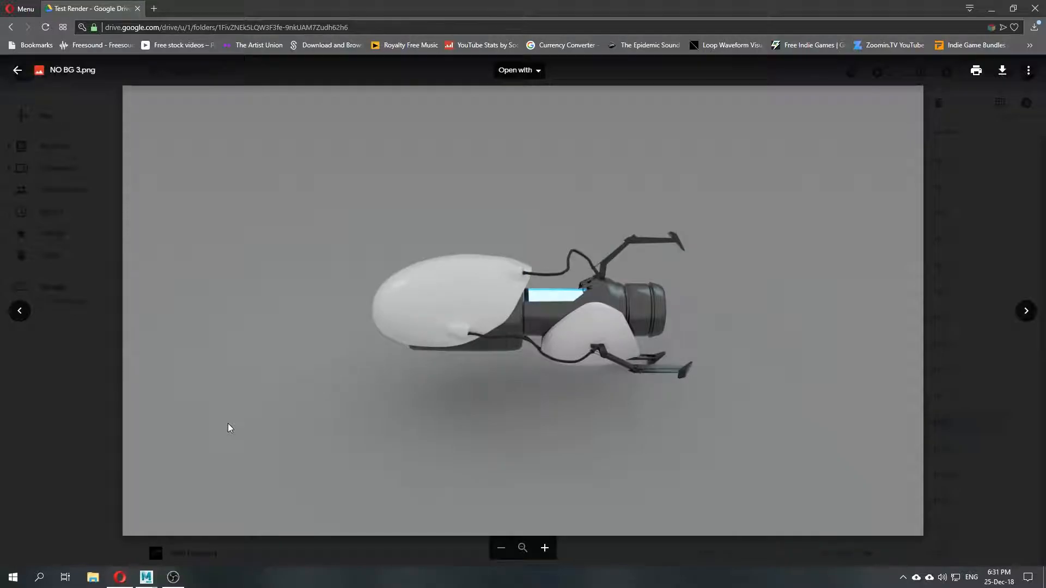
{"action": "key", "text": "Right"}
{"action": "key", "text": "Right"}
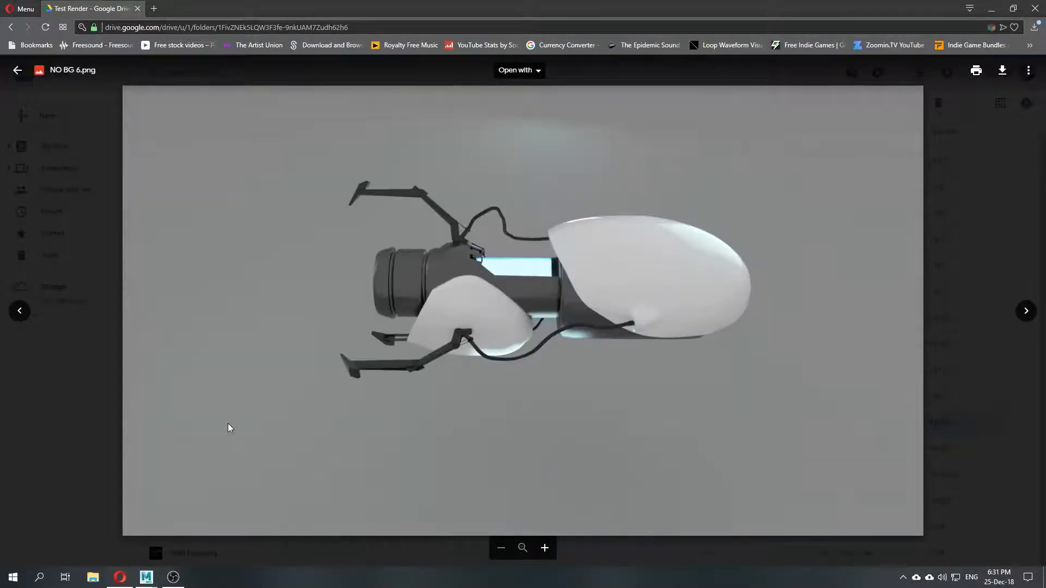
{"action": "key", "text": "Left"}
{"action": "key", "text": "Left"}
{"action": "key", "text": "Left"}
{"action": "key", "text": "Left"}
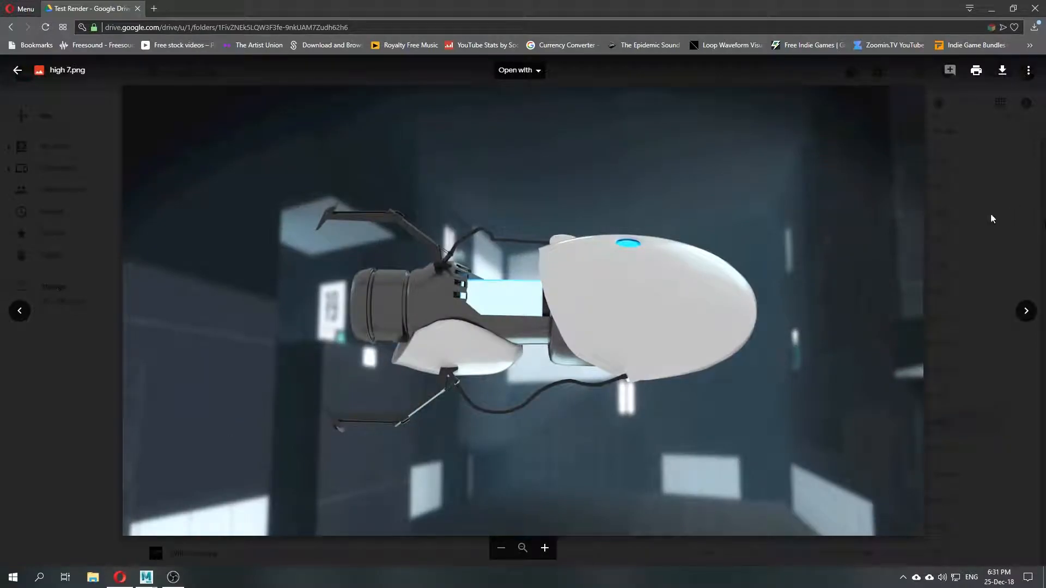
{"action": "key", "text": "Escape"}
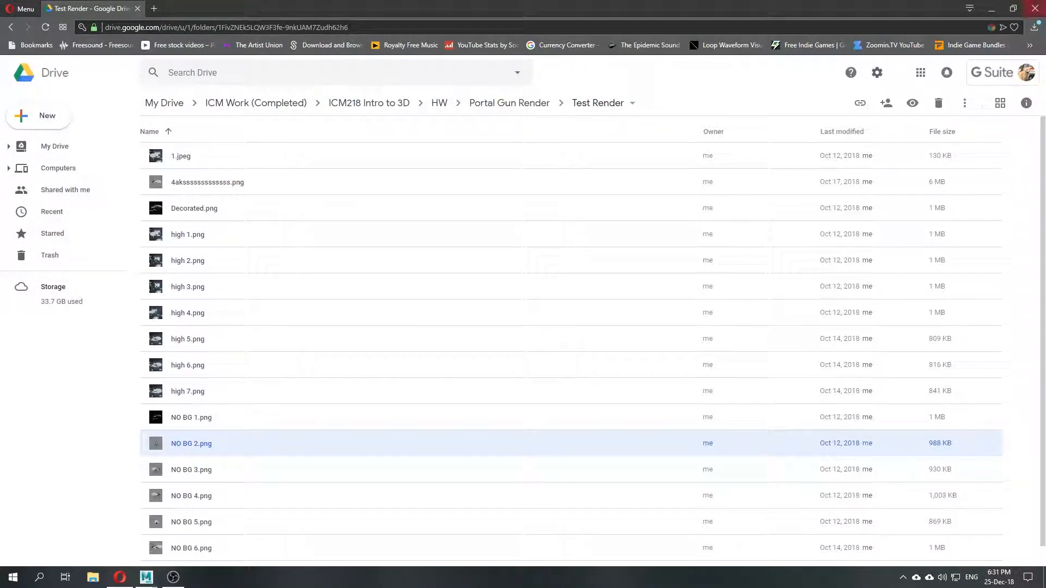
{"action": "left_click", "coordinate": [1000, 9]}
Step: Turn on the visibility of the Ground and Light display layers
{"action": "left_click_drag", "start_coordinate": [634, 334], "coordinate": [680, 364], "text": "alt"}
{"action": "middle_click_drag", "start_coordinate": [680, 364], "coordinate": [676, 385], "text": "alt"}
{"action": "left_click_drag", "start_coordinate": [675, 385], "coordinate": [648, 336], "text": "alt"}
{"action": "scroll", "coordinate": [648, 335], "scroll_direction": "down", "scroll_amount": 6}
{"action": "left_click_drag", "start_coordinate": [619, 283], "coordinate": [620, 301], "text": "alt"}
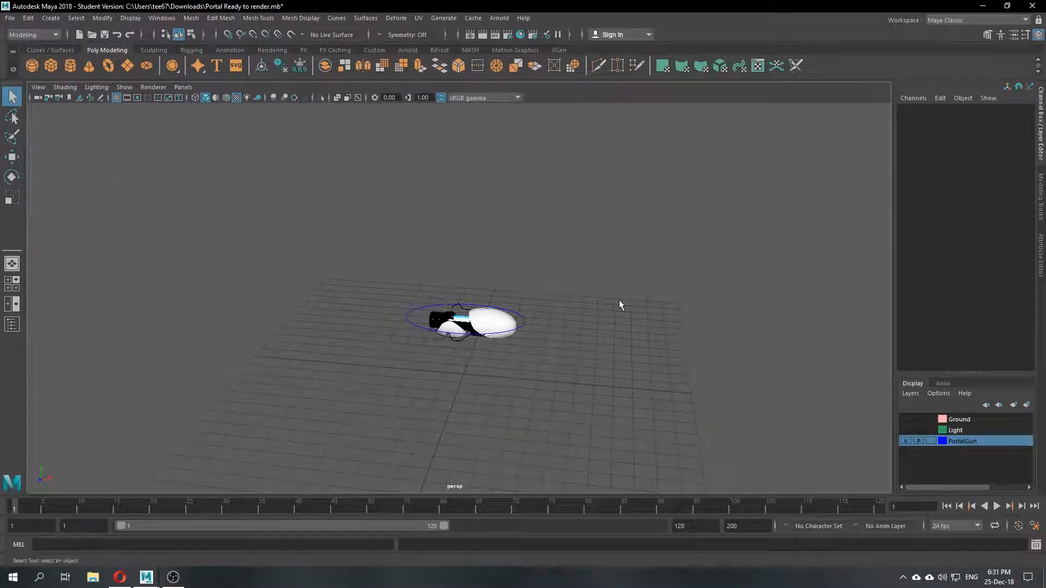
{"action": "middle_click_drag", "start_coordinate": [586, 300], "coordinate": [607, 308], "text": "alt"}
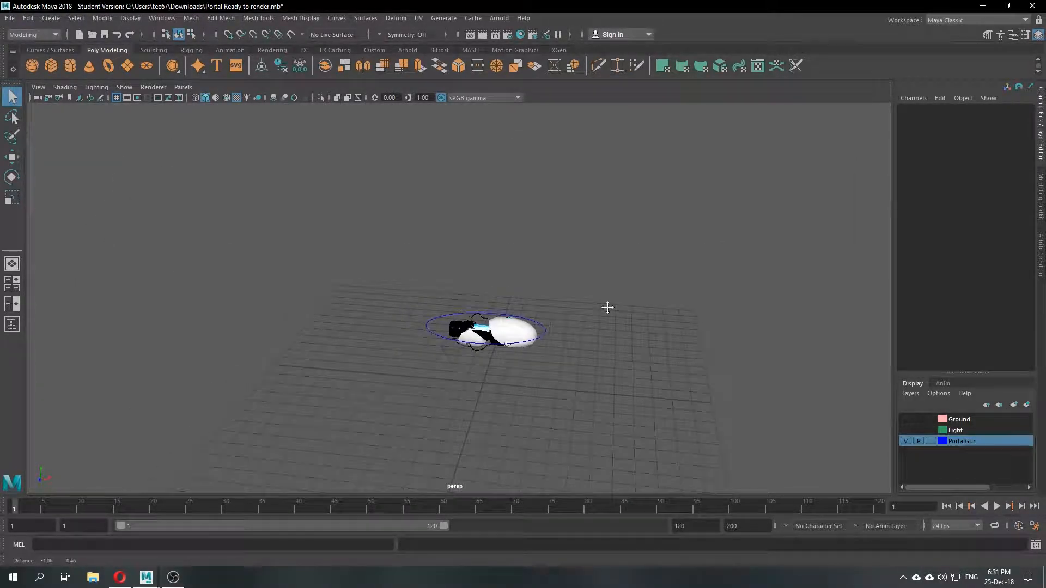
{"action": "left_click", "coordinate": [905, 419]}
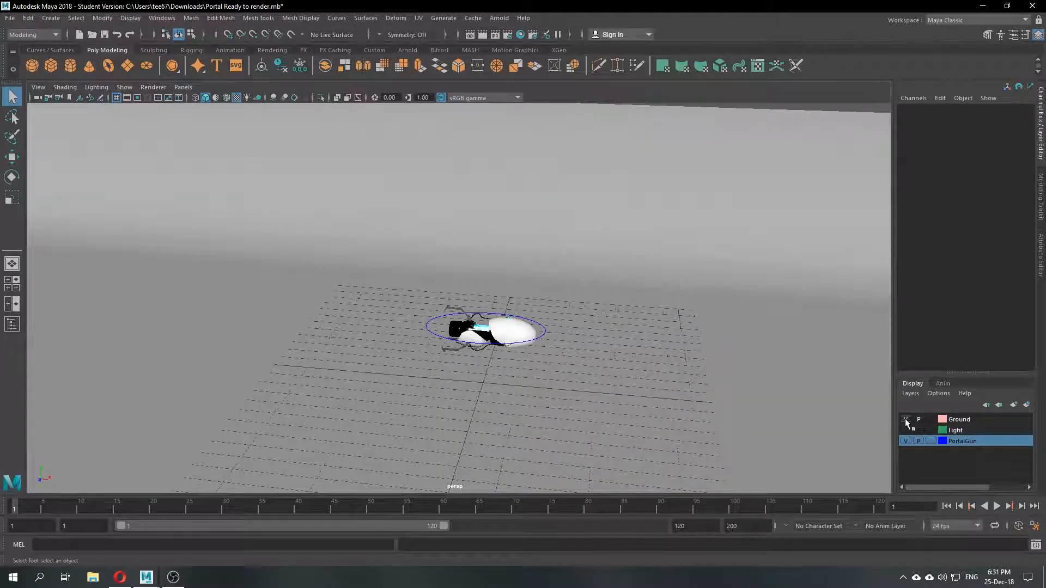
{"action": "left_click", "coordinate": [905, 430]}
{"action": "scroll", "coordinate": [551, 322], "scroll_direction": "down", "scroll_amount": 5}
{"action": "scroll", "coordinate": [622, 331], "scroll_direction": "up", "scroll_amount": 7}
{"action": "scroll", "coordinate": [606, 327], "scroll_direction": "down", "scroll_amount": 6}
{"action": "left_click_drag", "start_coordinate": [607, 327], "coordinate": [563, 320], "text": "alt"}
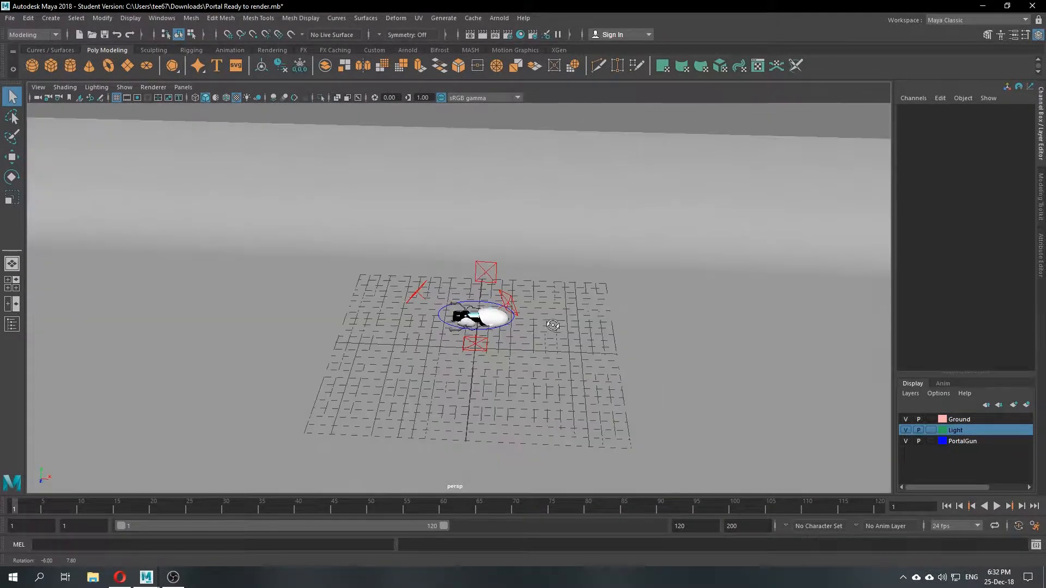
{"action": "scroll", "coordinate": [564, 318], "scroll_direction": "up", "scroll_amount": 5}
{"action": "scroll", "coordinate": [564, 319], "scroll_direction": "down", "scroll_amount": 2}
Step: Hide the Ground layer, select the skydome light around the scene and view the available Arnold light types
{"action": "left_click", "coordinate": [906, 419]}
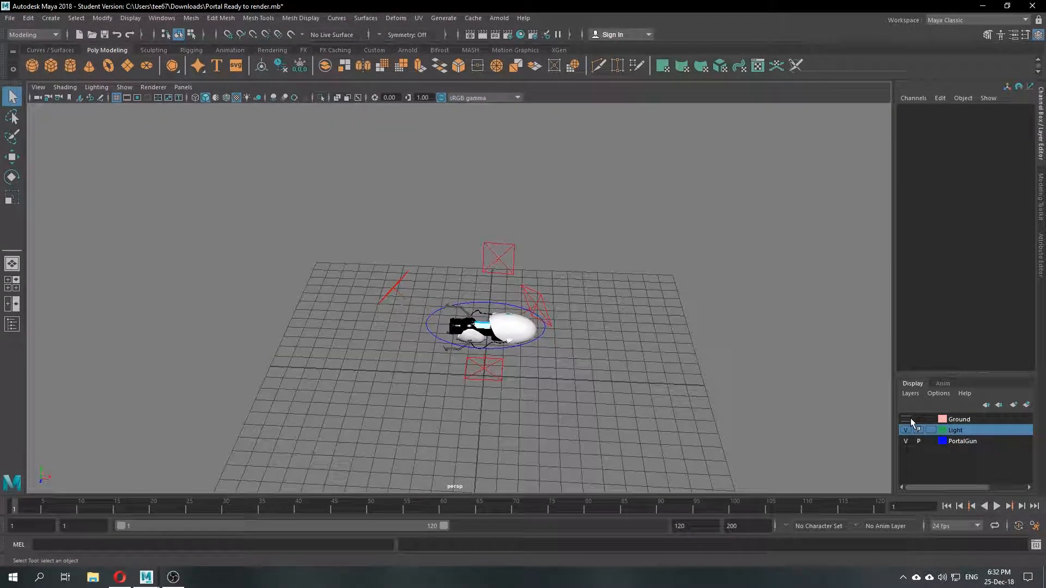
{"action": "left_click", "coordinate": [664, 339]}
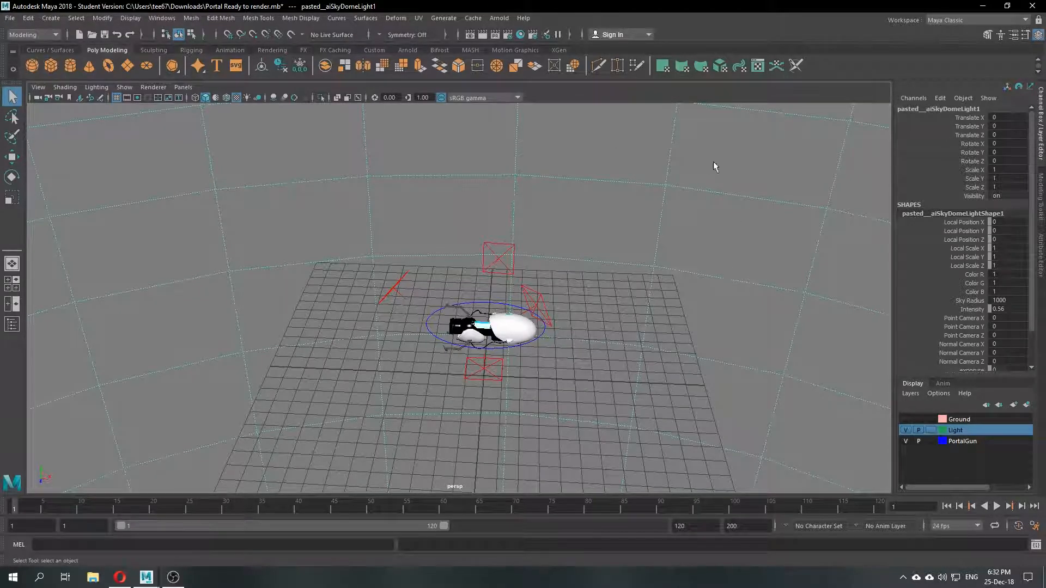
{"action": "left_click", "coordinate": [499, 18]}
{"action": "mouse_move", "coordinate": [559, 74]}
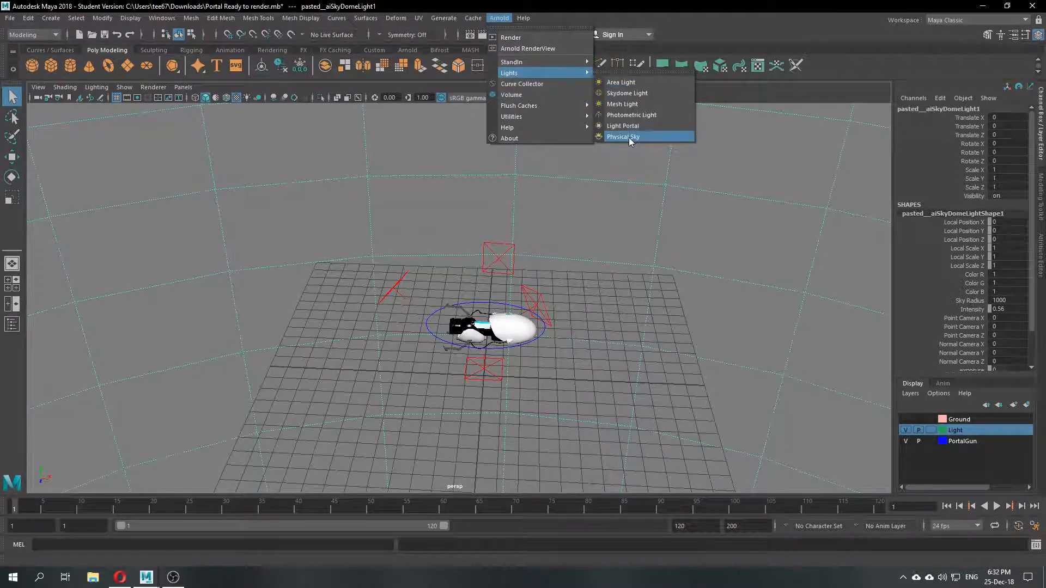
Step: Select the area light behind the portal gun and examine the light setup up close
{"action": "left_click", "coordinate": [503, 265]}
{"action": "scroll", "coordinate": [498, 257], "scroll_direction": "up", "scroll_amount": 5}
{"action": "middle_click_drag", "start_coordinate": [497, 257], "coordinate": [428, 214], "text": "alt"}
{"action": "left_click_drag", "start_coordinate": [509, 219], "coordinate": [514, 217], "text": "alt"}
{"action": "scroll", "coordinate": [512, 217], "scroll_direction": "up", "scroll_amount": 5}
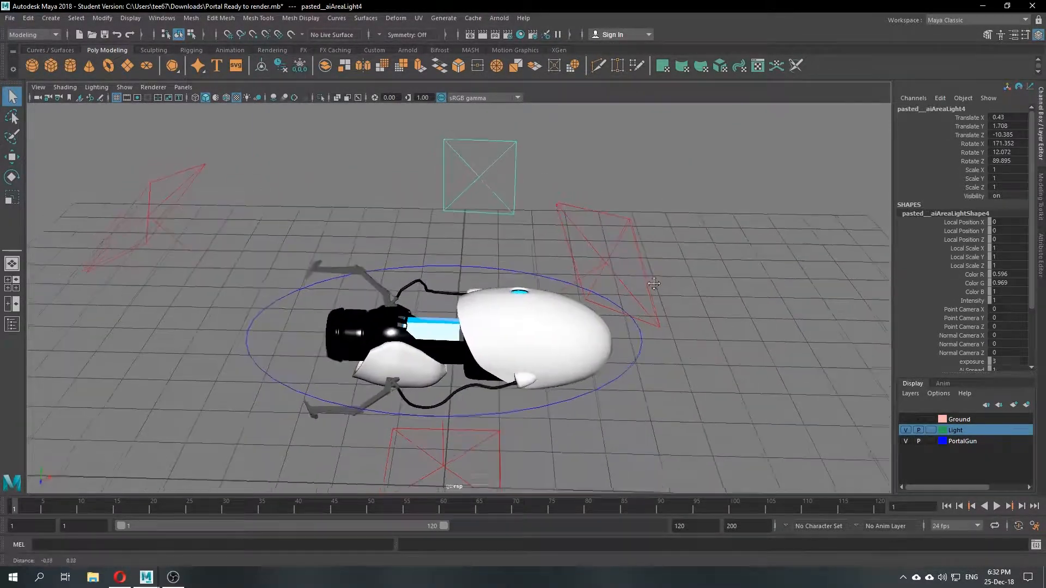
Step: Open the Arnold RenderView and start a live render of the perspective view
{"action": "left_click", "coordinate": [499, 18]}
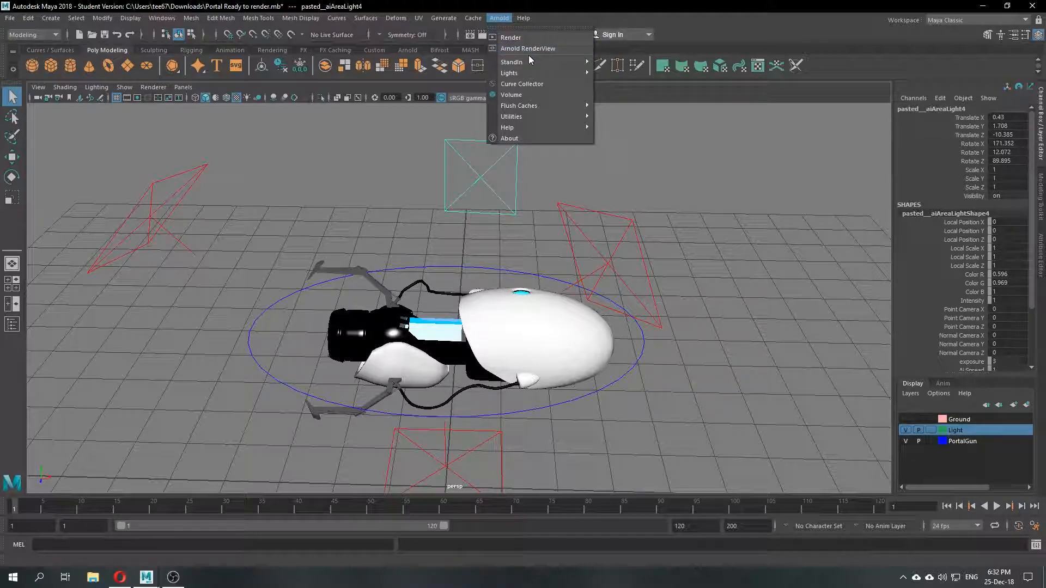
{"action": "left_click", "coordinate": [442, 187]}
{"action": "left_click", "coordinate": [499, 18]}
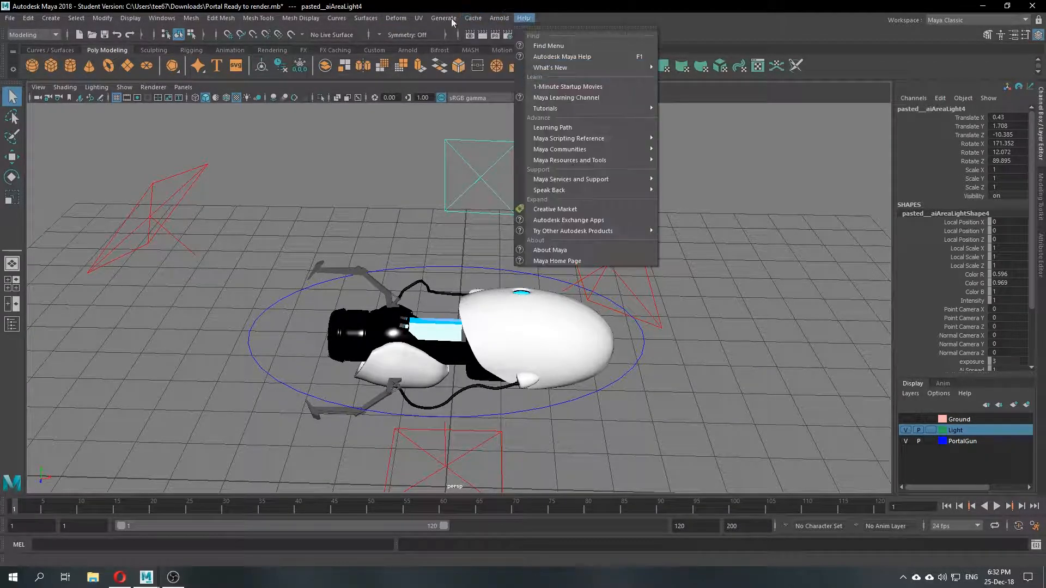
{"action": "left_click", "coordinate": [520, 48]}
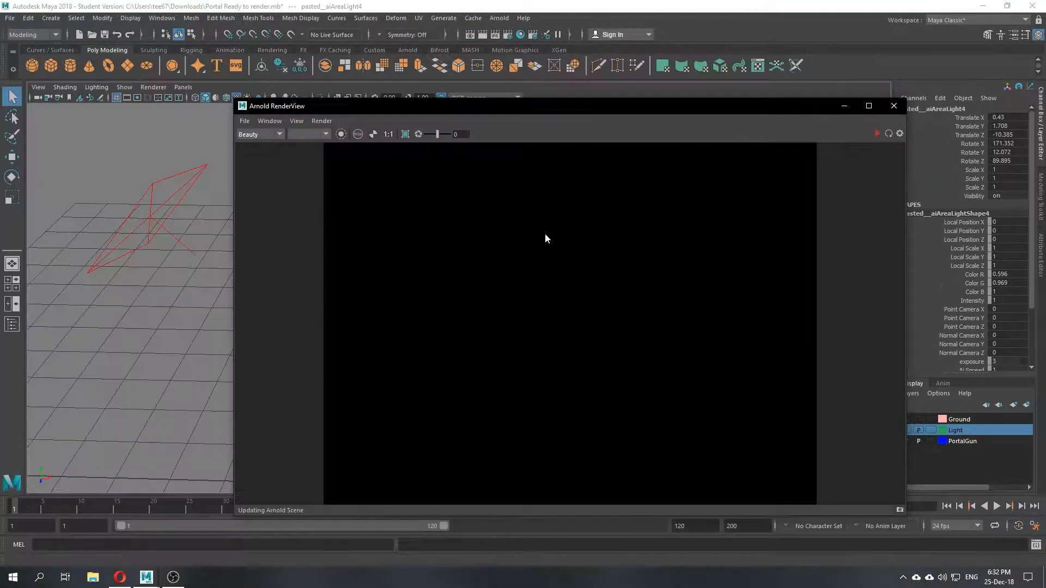
{"action": "left_click", "coordinate": [877, 133]}
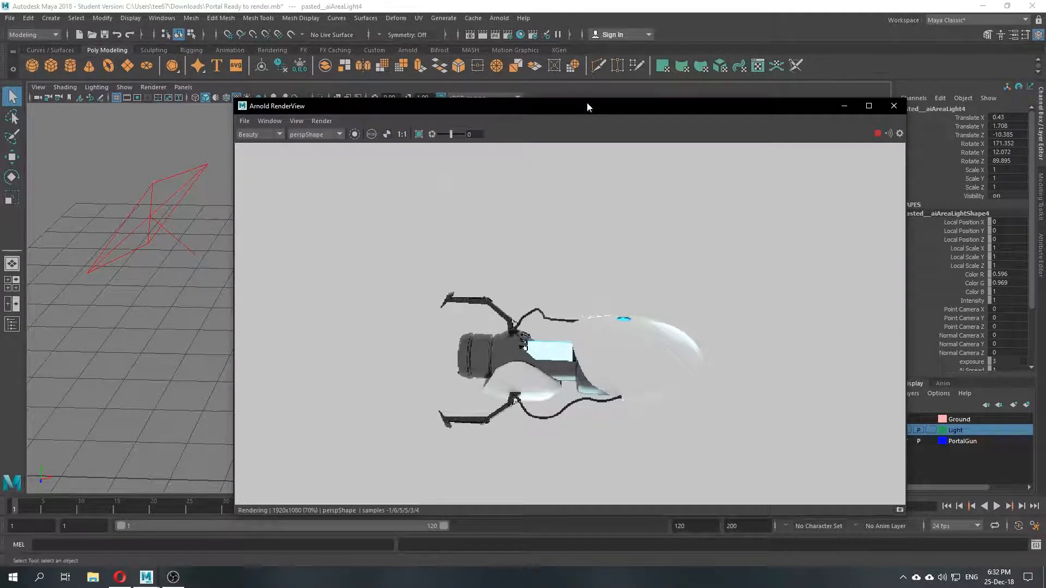
Step: Move the render window clear of the layer list and show the Ground layer in the live render
{"action": "left_click_drag", "start_coordinate": [586, 106], "coordinate": [381, 61]}
{"action": "left_click_drag", "start_coordinate": [504, 61], "coordinate": [910, 142]}
{"action": "middle_click_drag", "start_coordinate": [273, 223], "coordinate": [251, 234], "text": "alt"}
{"action": "left_click_drag", "start_coordinate": [557, 132], "coordinate": [171, 107]}
{"action": "left_click", "coordinate": [905, 420]}
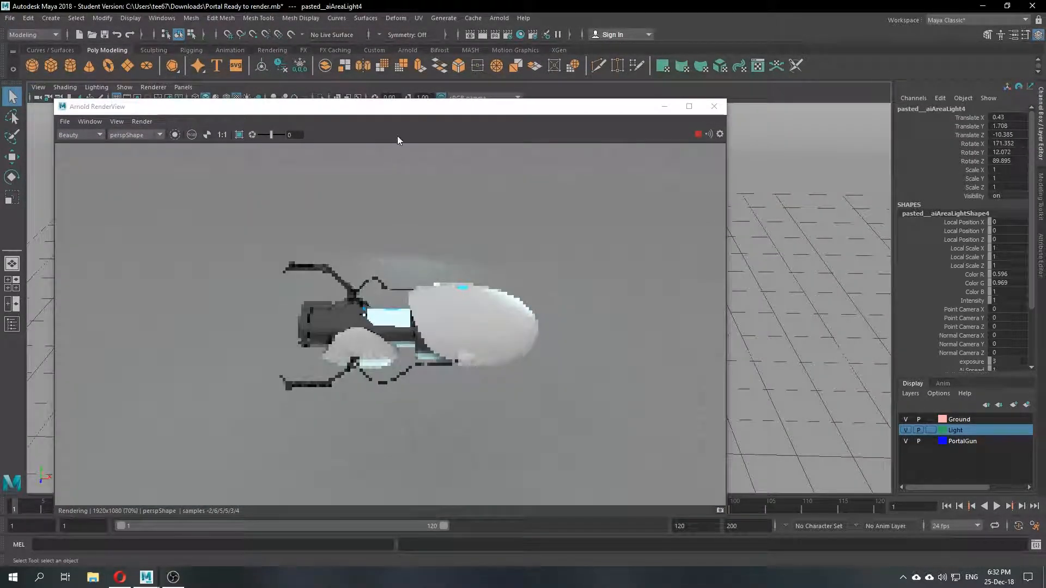
{"action": "left_click_drag", "start_coordinate": [397, 106], "coordinate": [397, 79]}
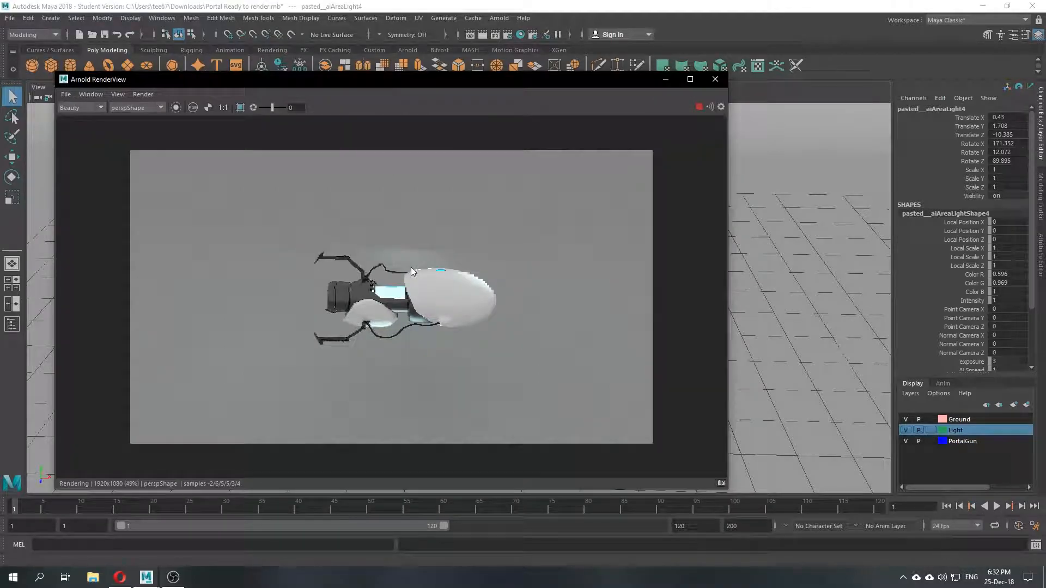
Step: Check the live render of the portal gun on the ground from different camera angles
{"action": "left_click_drag", "start_coordinate": [780, 293], "coordinate": [808, 308], "text": "alt"}
{"action": "middle_click_drag", "start_coordinate": [776, 252], "coordinate": [812, 257], "text": "alt"}
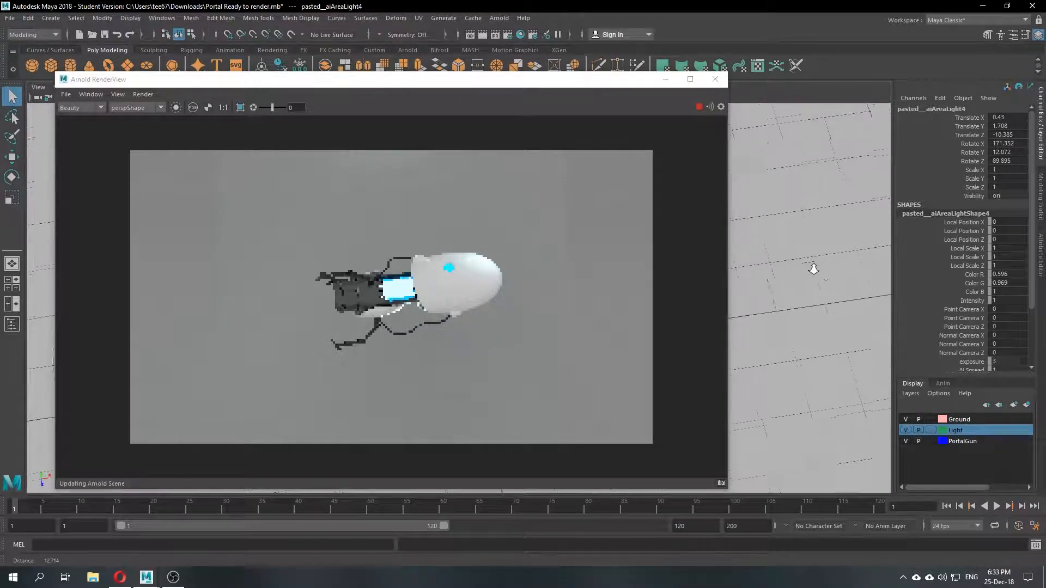
{"action": "left_click_drag", "start_coordinate": [808, 263], "coordinate": [845, 299], "text": "alt"}
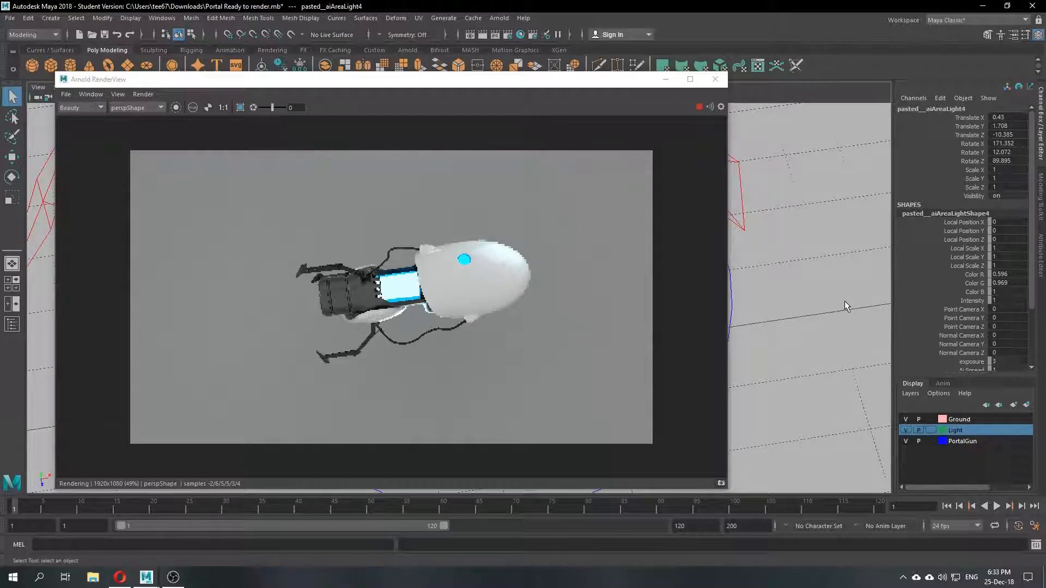
{"action": "mouse_move", "coordinate": [600, 83]}
{"action": "left_mouse_down"}
{"action": "mouse_move", "coordinate": [717, 116]}
{"action": "mouse_move", "coordinate": [604, 97]}
{"action": "left_mouse_up"}
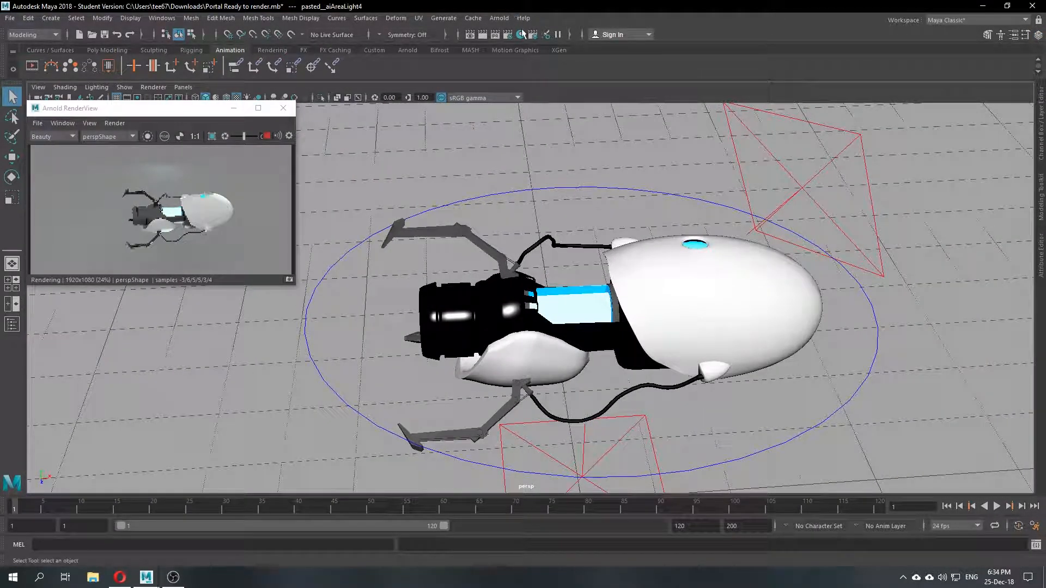
Step: Open the Hypershade and place its window over the viewport
{"action": "left_click", "coordinate": [520, 34]}
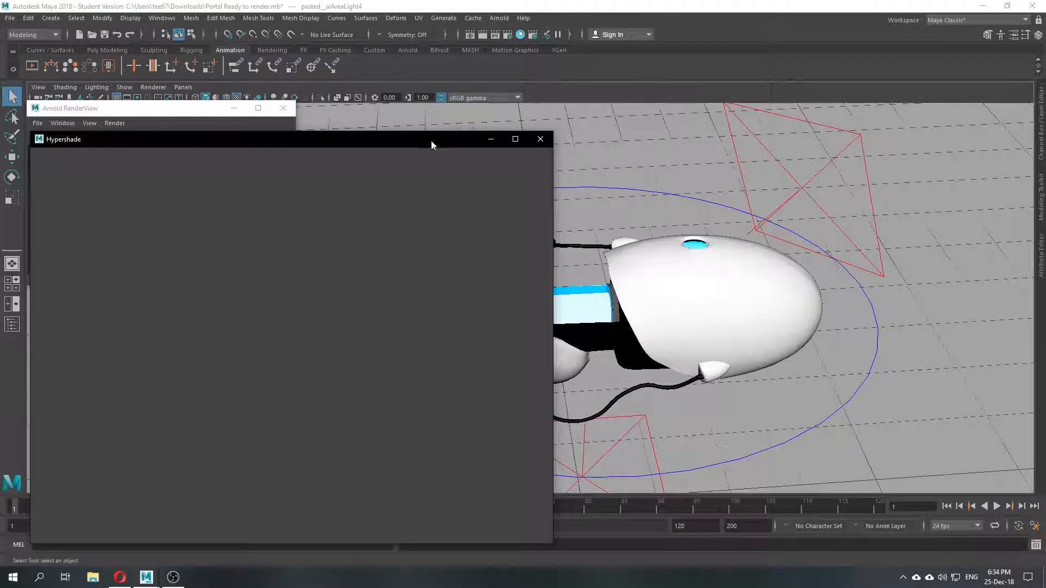
{"action": "left_click_drag", "start_coordinate": [406, 142], "coordinate": [786, 80]}
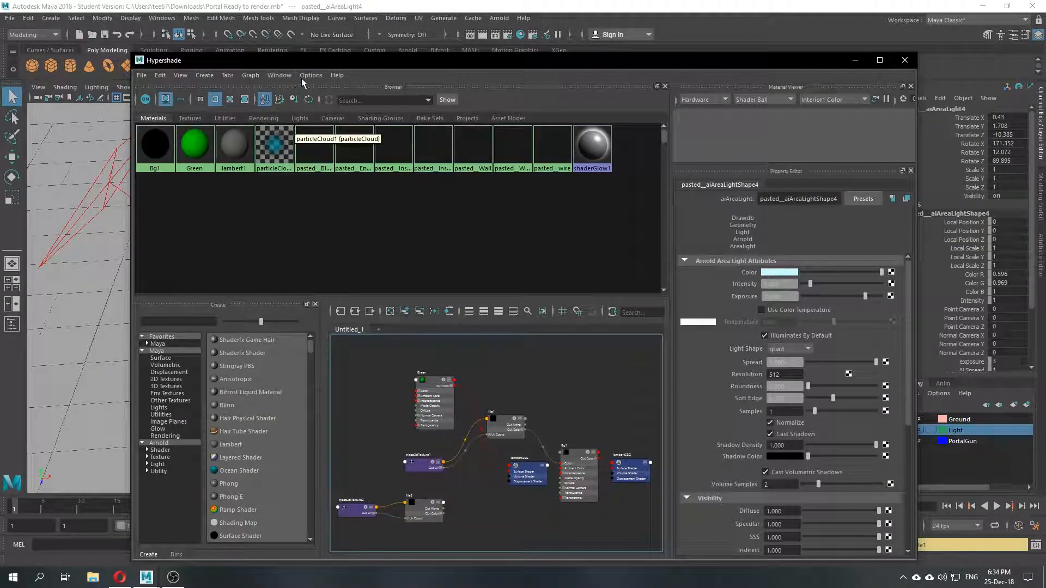
{"action": "left_click_drag", "start_coordinate": [321, 64], "coordinate": [402, 125]}
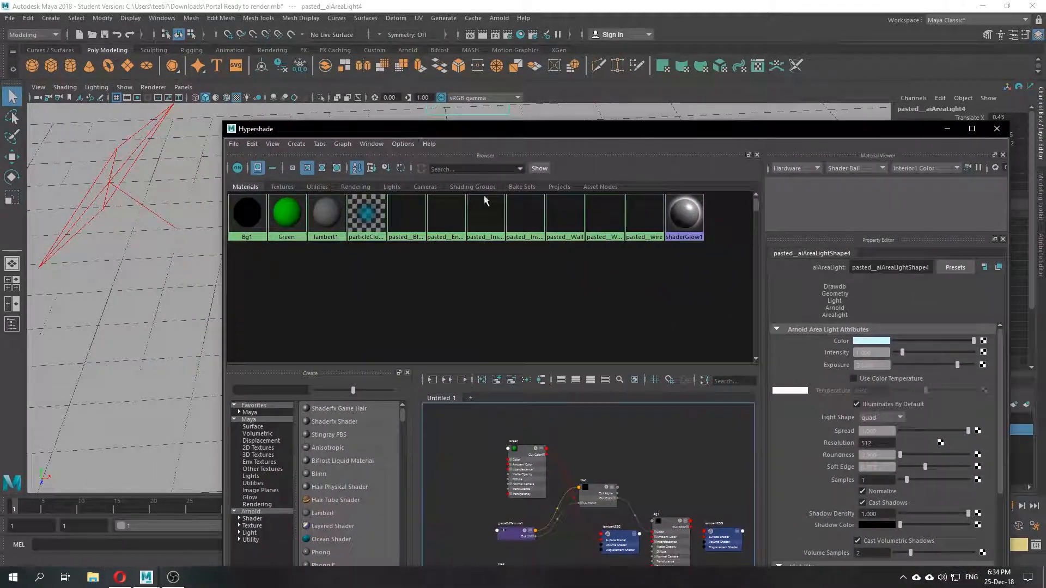
Step: Inspect the properties of the Blue_Enegy, EnrgyConer and lambert1 materials
{"action": "left_click", "coordinate": [415, 216]}
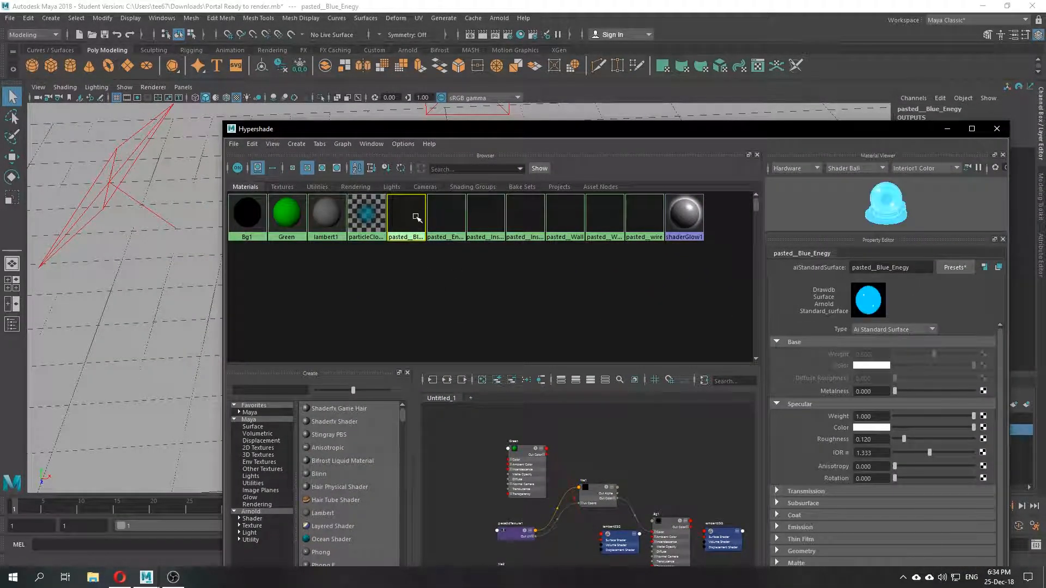
{"action": "left_click", "coordinate": [451, 221]}
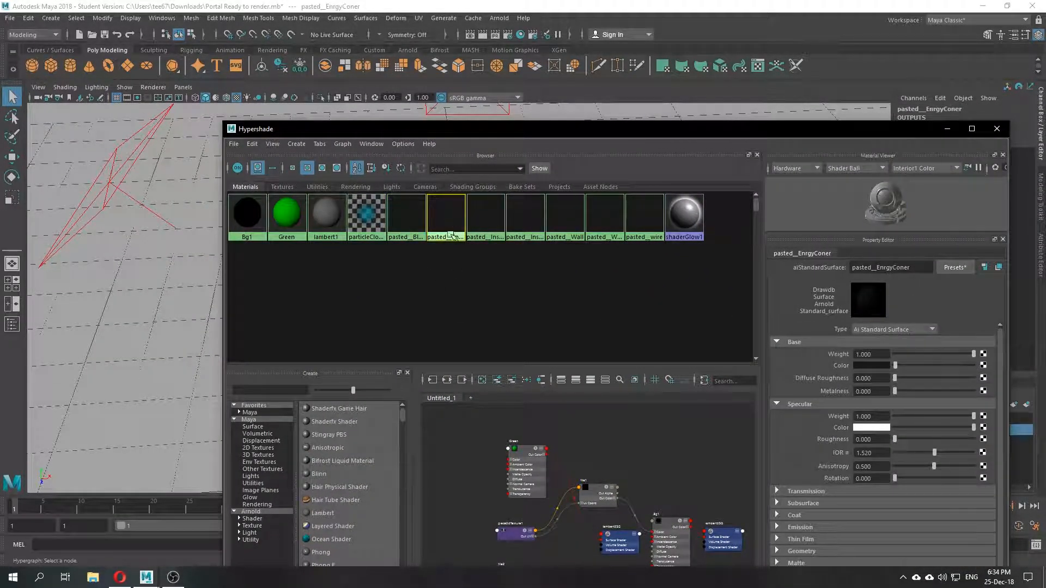
{"action": "left_click", "coordinate": [414, 223]}
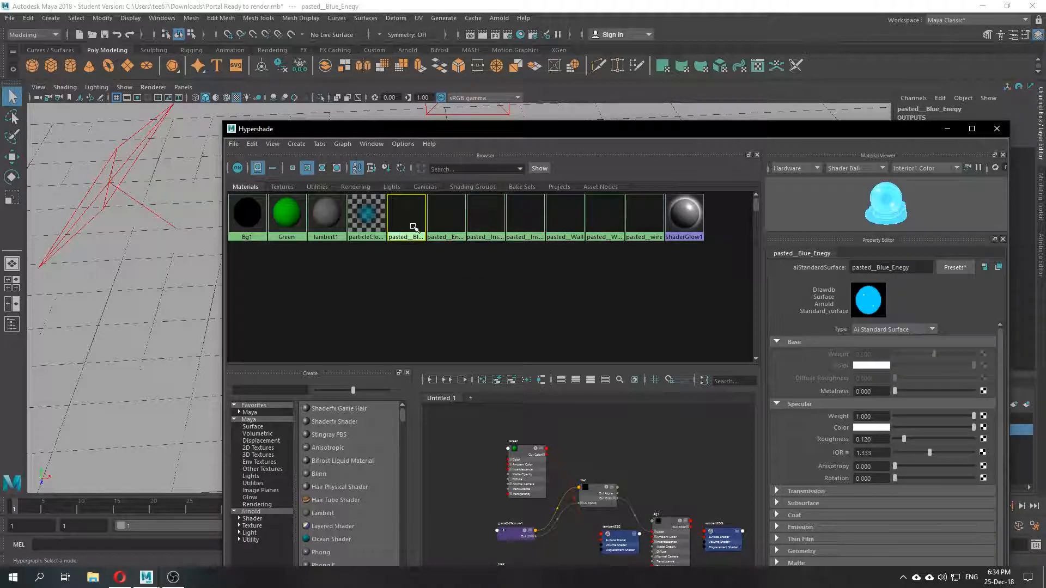
{"action": "left_click_drag", "start_coordinate": [250, 281], "coordinate": [329, 298]}
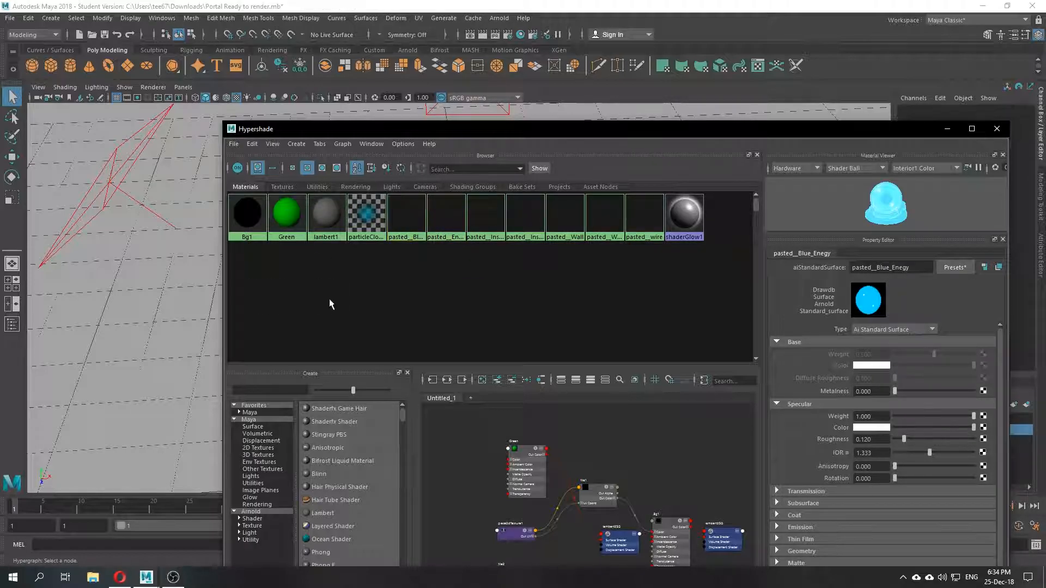
{"action": "left_click", "coordinate": [334, 217]}
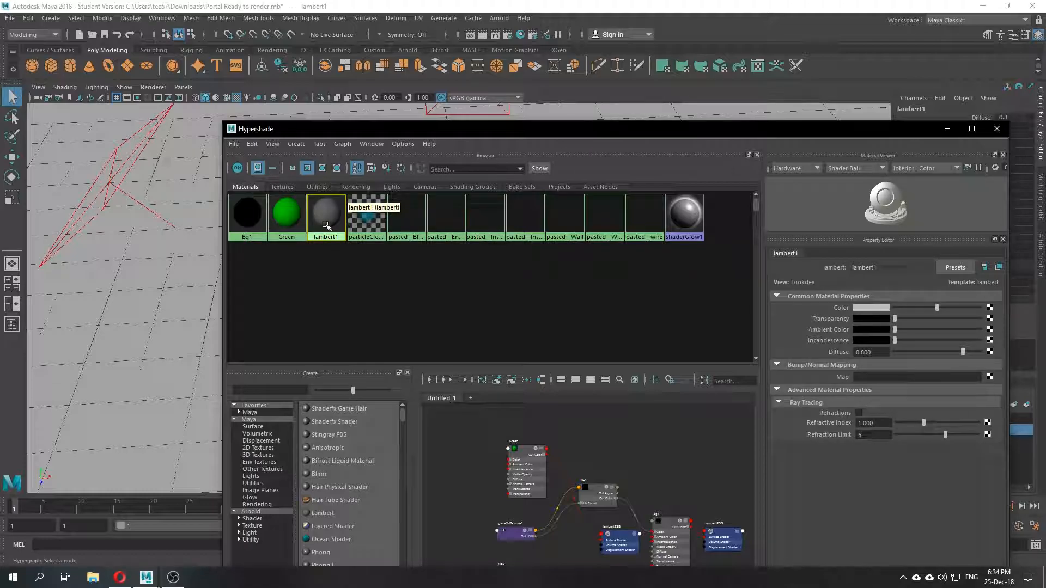
Step: Display the Hypershade materials as large swatches
{"action": "mouse_move", "coordinate": [406, 133]}
{"action": "left_mouse_down"}
{"action": "mouse_move", "coordinate": [672, 226]}
{"action": "mouse_move", "coordinate": [413, 122]}
{"action": "left_mouse_up"}
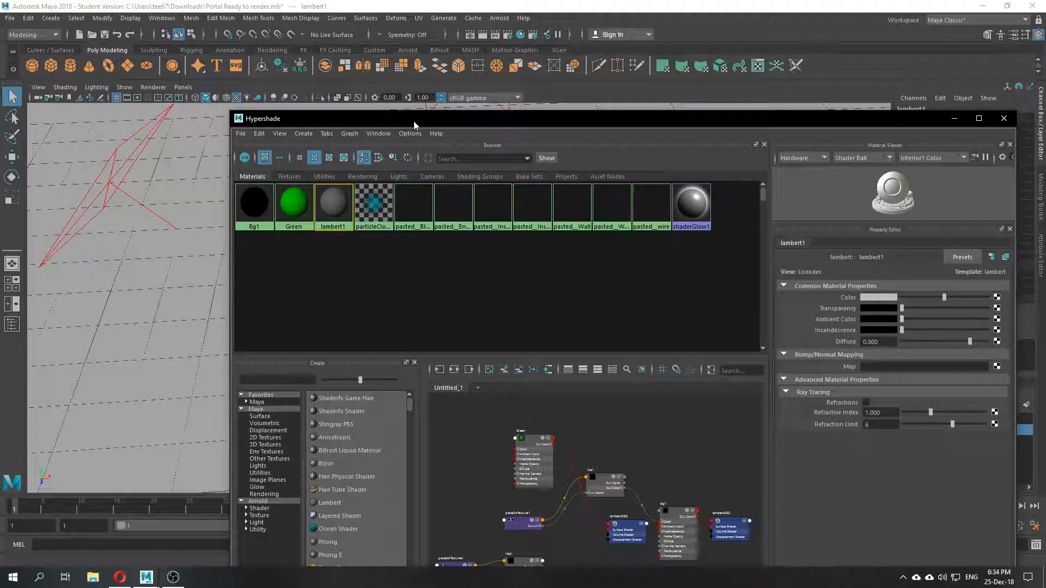
{"action": "left_click", "coordinate": [344, 158]}
{"action": "scroll", "coordinate": [439, 186], "scroll_direction": "down", "scroll_amount": 2}
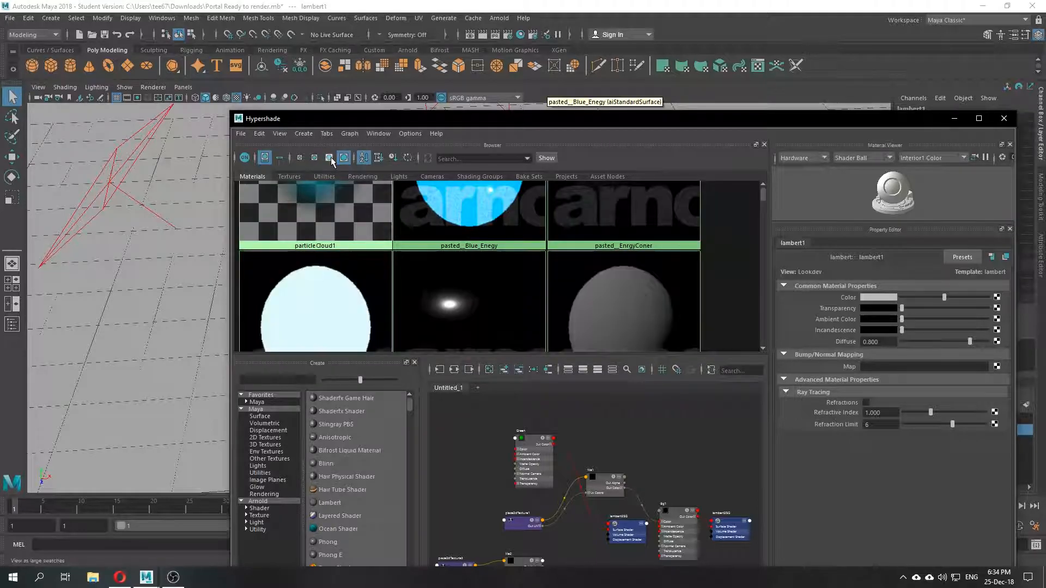
{"action": "left_click", "coordinate": [329, 157]}
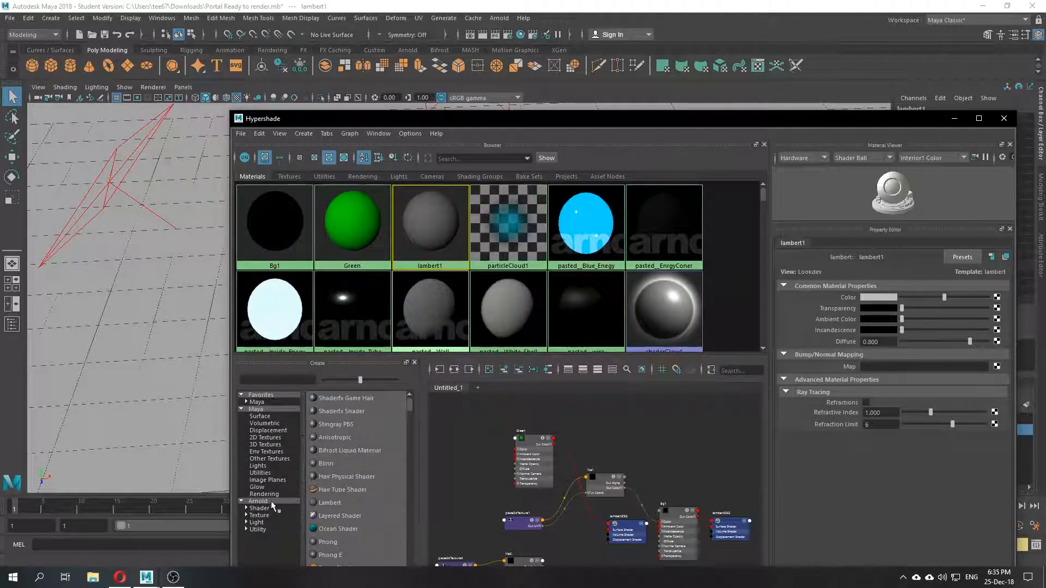
Step: List the Arnold shaders available for creation and select the Blue_Enegy material to view its properties
{"action": "left_click", "coordinate": [260, 508]}
{"action": "left_click", "coordinate": [594, 262]}
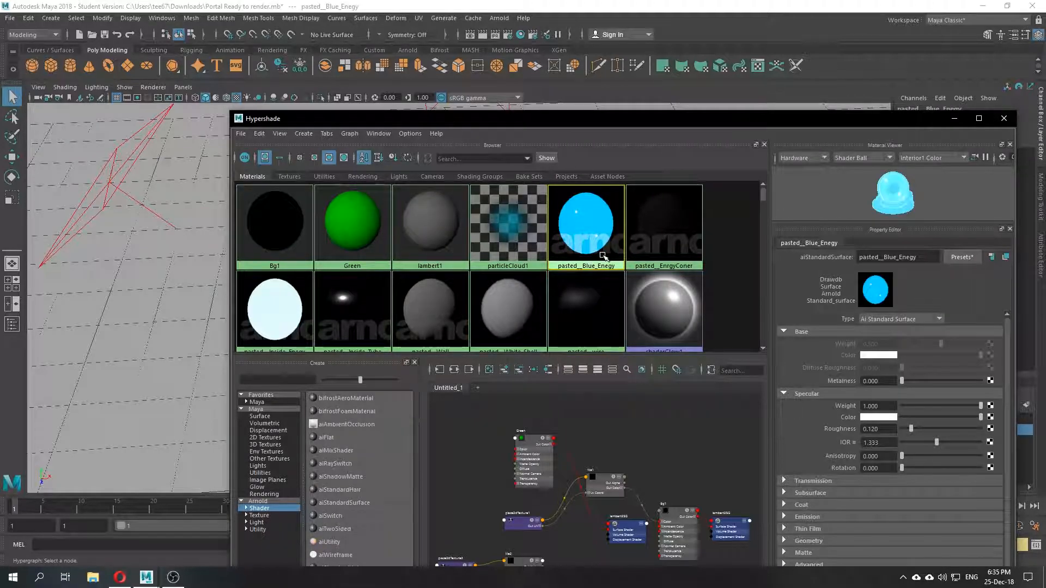
Step: Compare the properties of the EnrgyConer and Blue_Enegy materials
{"action": "scroll", "coordinate": [761, 295], "scroll_direction": "down", "scroll_amount": 1}
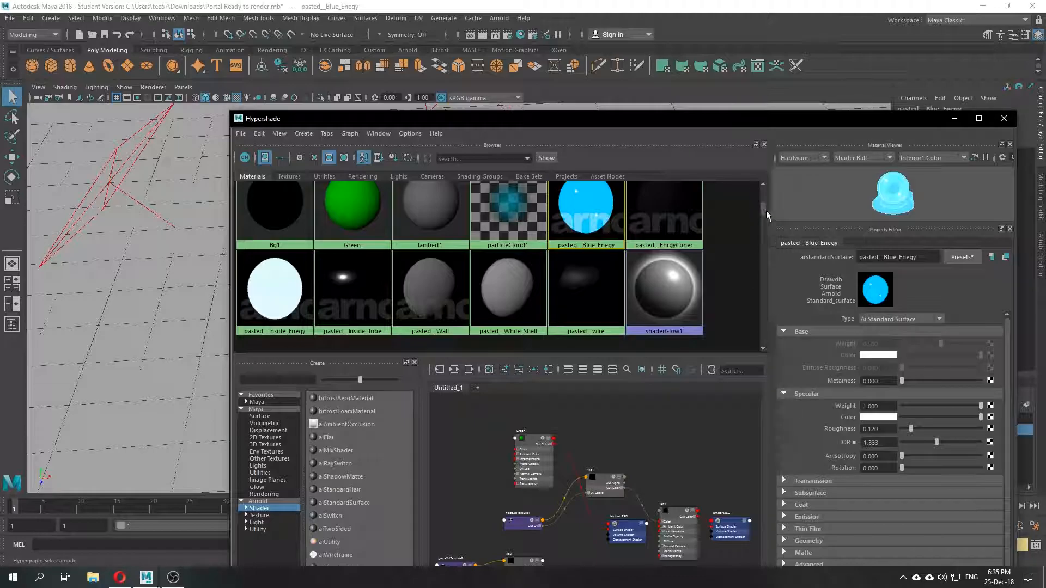
{"action": "scroll", "coordinate": [766, 188], "scroll_direction": "up", "scroll_amount": 1}
{"action": "left_click", "coordinate": [664, 224]}
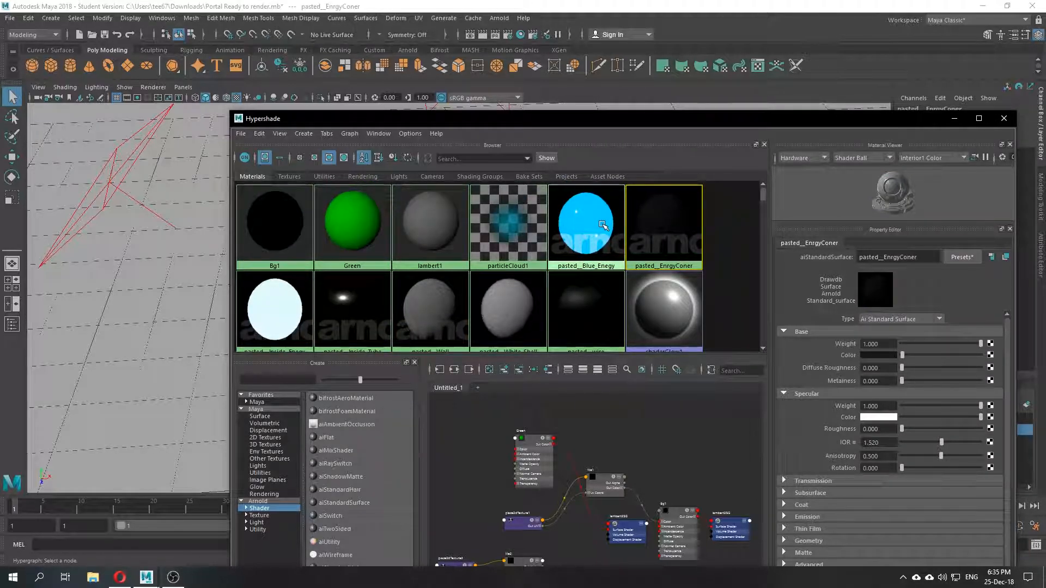
{"action": "left_click", "coordinate": [602, 225]}
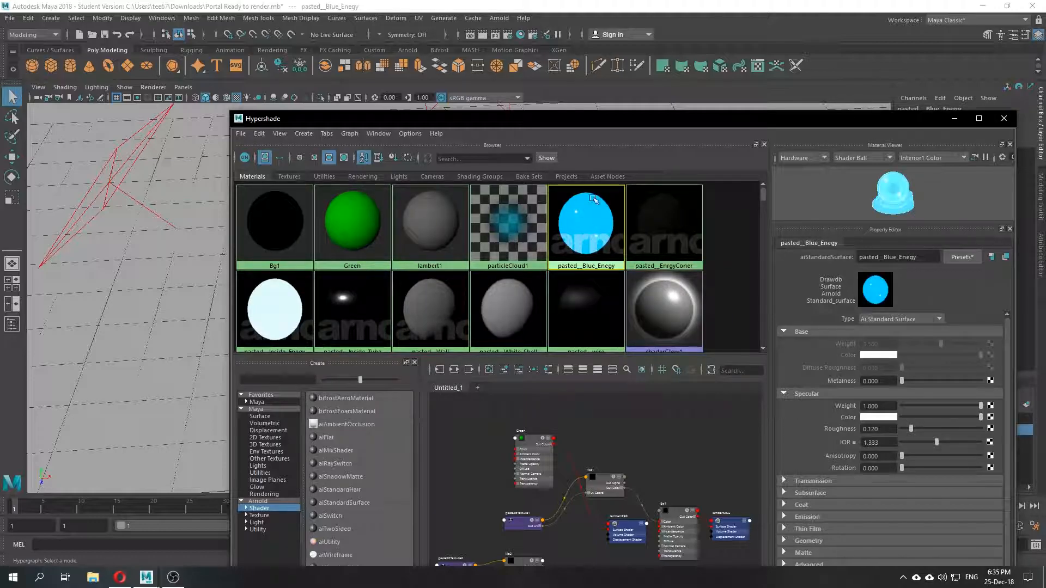
Step: Move the Hypershade window off the gun and frame the blue energy tube in the viewport
{"action": "left_click_drag", "start_coordinate": [604, 126], "coordinate": [820, 162]}
{"action": "scroll", "coordinate": [227, 296], "scroll_direction": "up", "scroll_amount": 8}
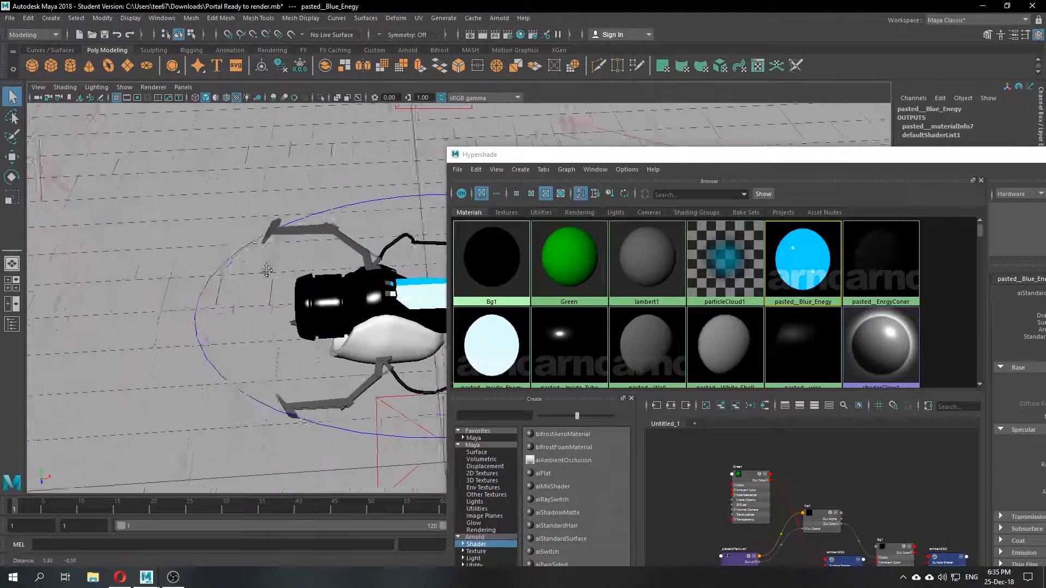
{"action": "middle_click_drag", "start_coordinate": [226, 296], "coordinate": [325, 305], "text": "alt"}
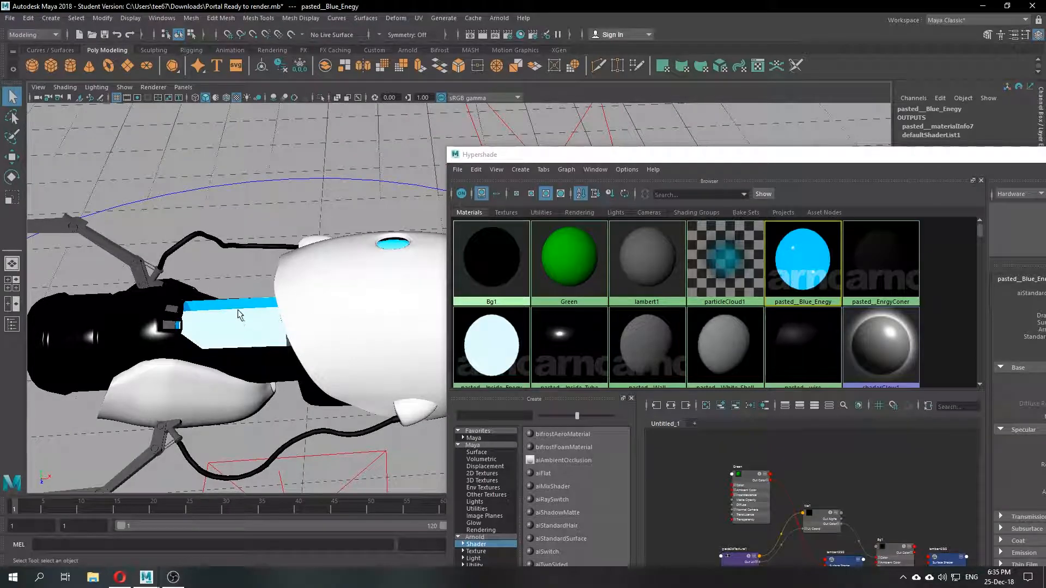
Step: View the EnrgyConer material, select the corner piece at the energy tube's end, and narrow the Hypershade window to uncover the gun
{"action": "left_click", "coordinate": [880, 261]}
{"action": "left_click_drag", "start_coordinate": [851, 154], "coordinate": [672, 78]}
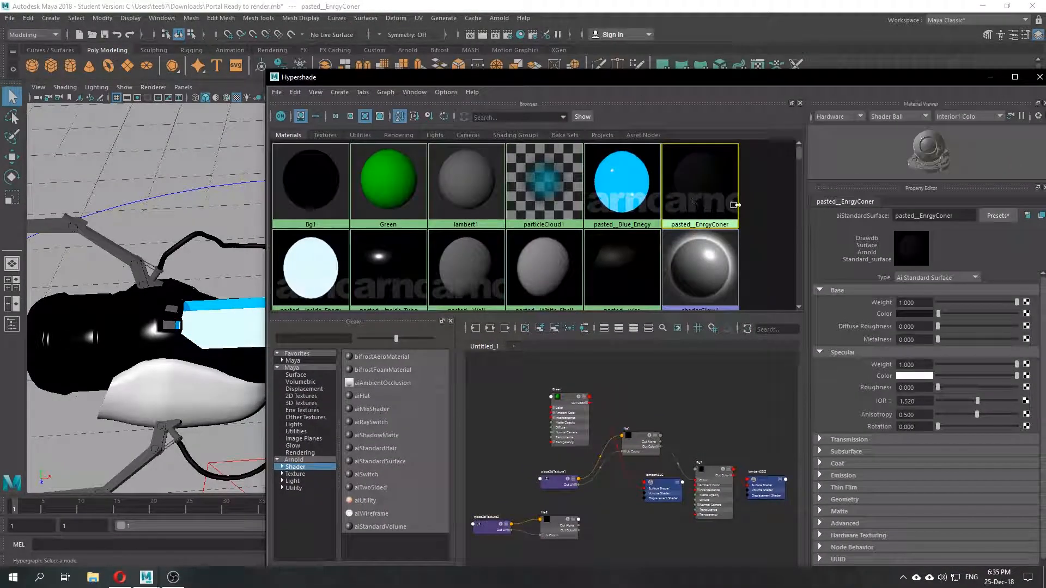
{"action": "middle_click_drag", "start_coordinate": [207, 295], "coordinate": [147, 290], "text": "alt"}
{"action": "left_click", "coordinate": [106, 320]}
{"action": "scroll", "coordinate": [129, 318], "scroll_direction": "down", "scroll_amount": 4}
{"action": "left_click_drag", "start_coordinate": [134, 321], "coordinate": [201, 263], "text": "alt"}
{"action": "middle_click_drag", "start_coordinate": [202, 262], "coordinate": [262, 338], "text": "alt"}
{"action": "scroll", "coordinate": [201, 262], "scroll_direction": "up", "scroll_amount": 5}
{"action": "left_click_drag", "start_coordinate": [266, 338], "coordinate": [462, 343]}
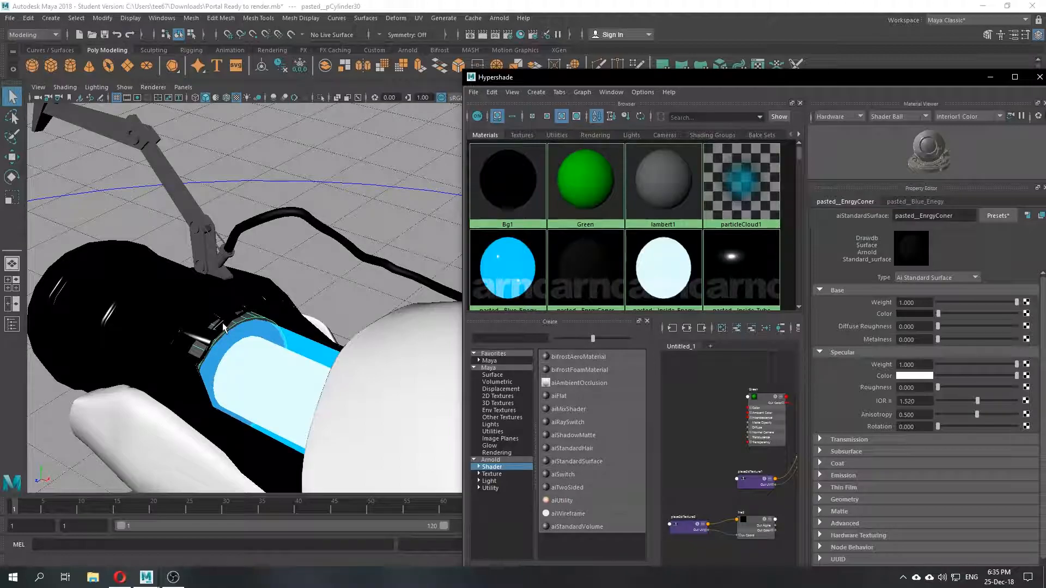
Step: Inspect the Inside_Enegy material and compare it with the material of the outer energy tube
{"action": "scroll", "coordinate": [616, 263], "scroll_direction": "down", "scroll_amount": 2}
{"action": "left_click", "coordinate": [664, 214]}
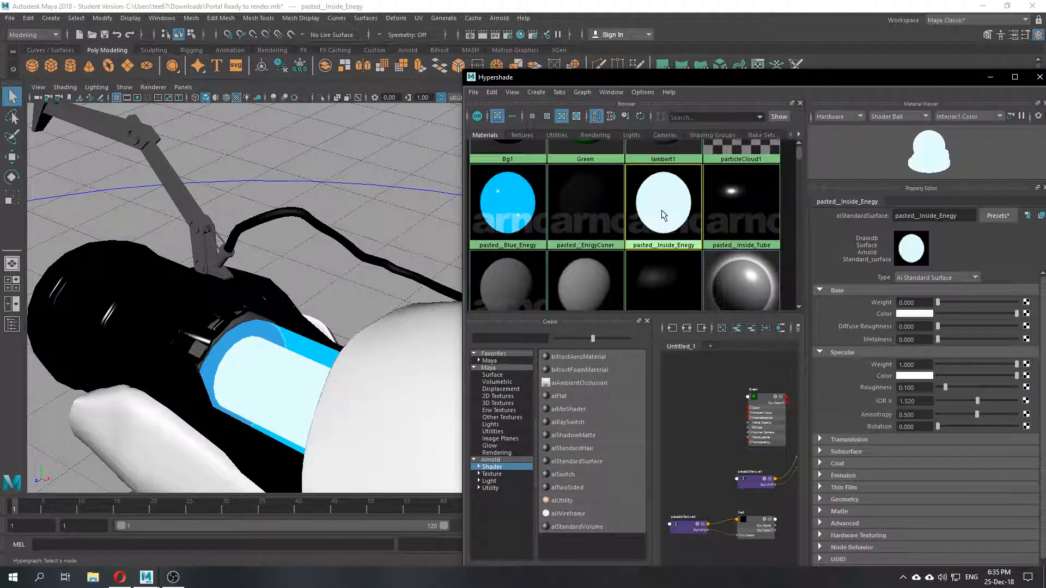
{"action": "left_click", "coordinate": [254, 367]}
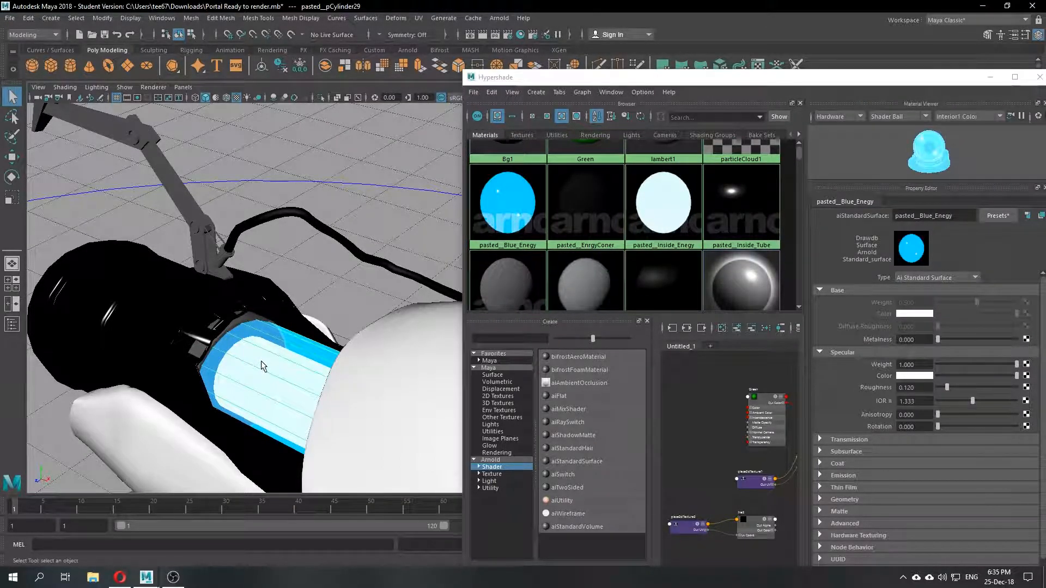
{"action": "left_click", "coordinate": [652, 217]}
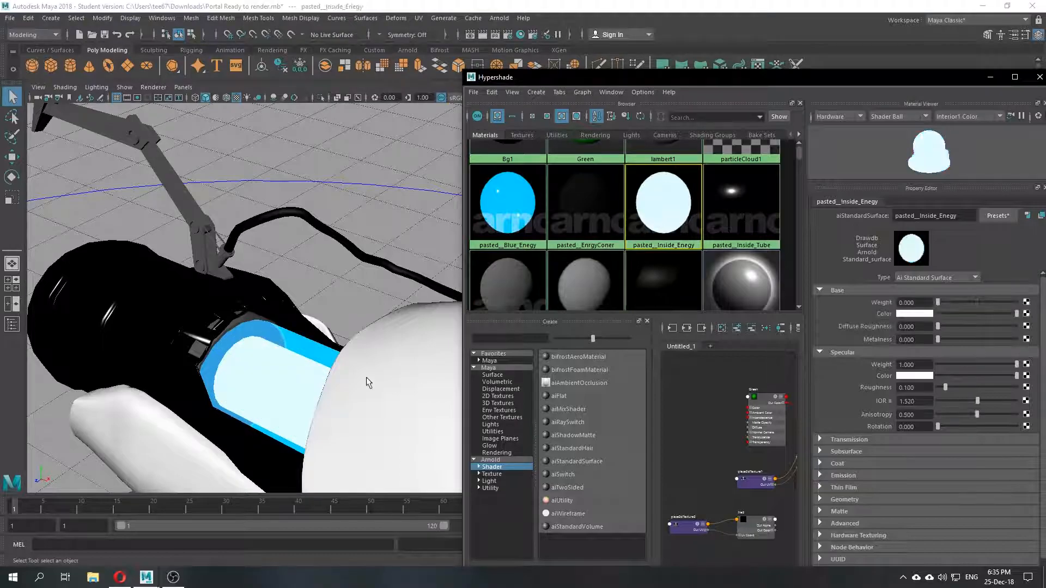
Step: Inspect the properties of the Inside_Tube, wire and EnrgyConer materials
{"action": "left_click", "coordinate": [756, 200]}
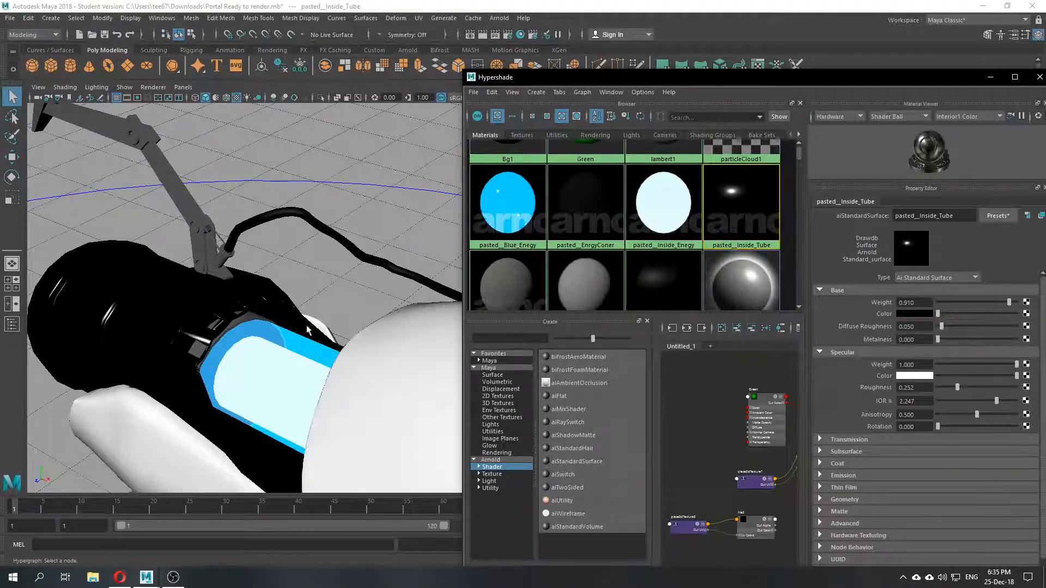
{"action": "scroll", "coordinate": [687, 223], "scroll_direction": "down", "scroll_amount": 2}
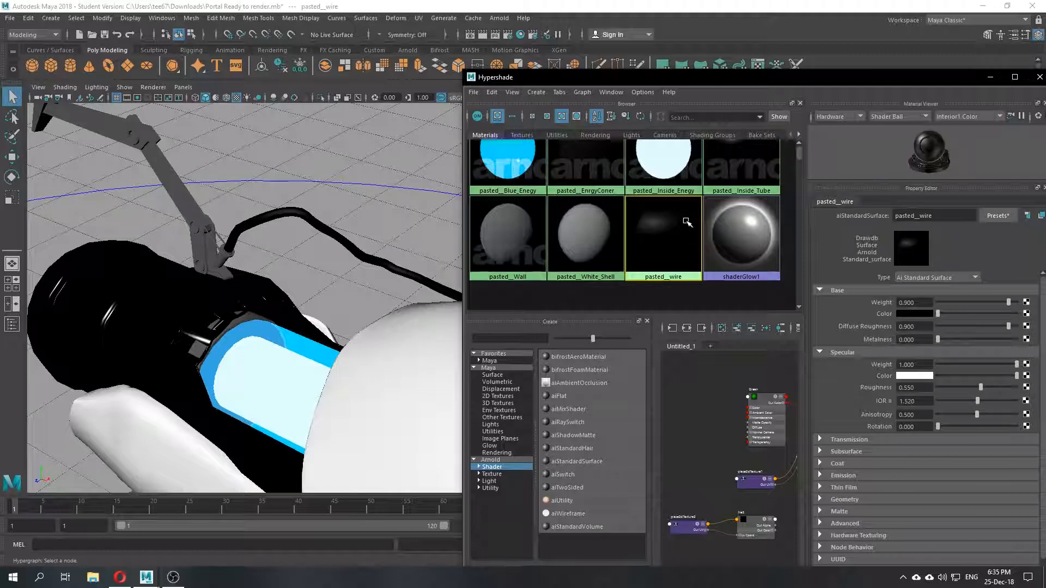
{"action": "scroll", "coordinate": [684, 224], "scroll_direction": "up", "scroll_amount": 2}
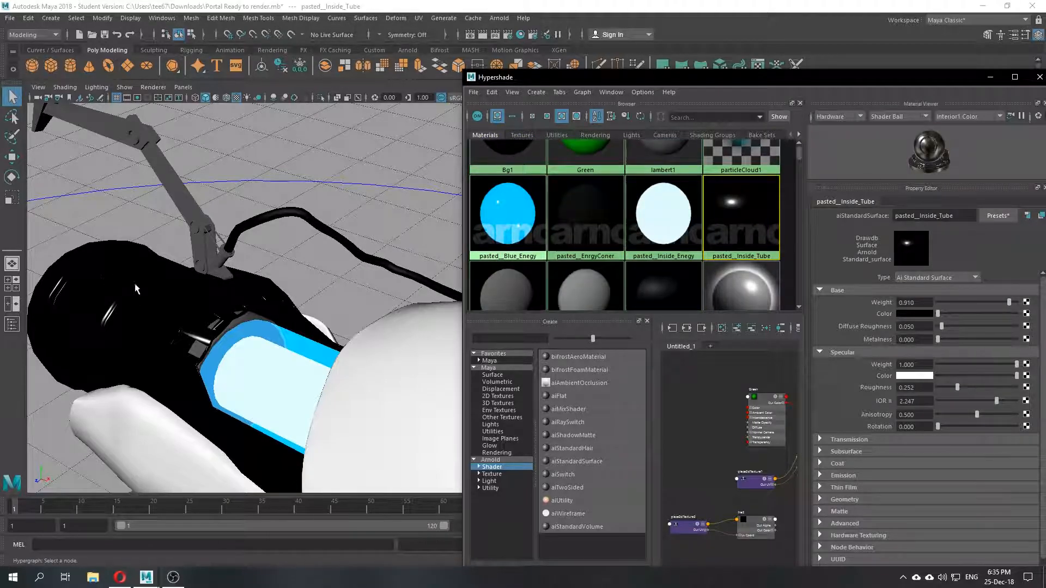
{"action": "left_click", "coordinate": [569, 217]}
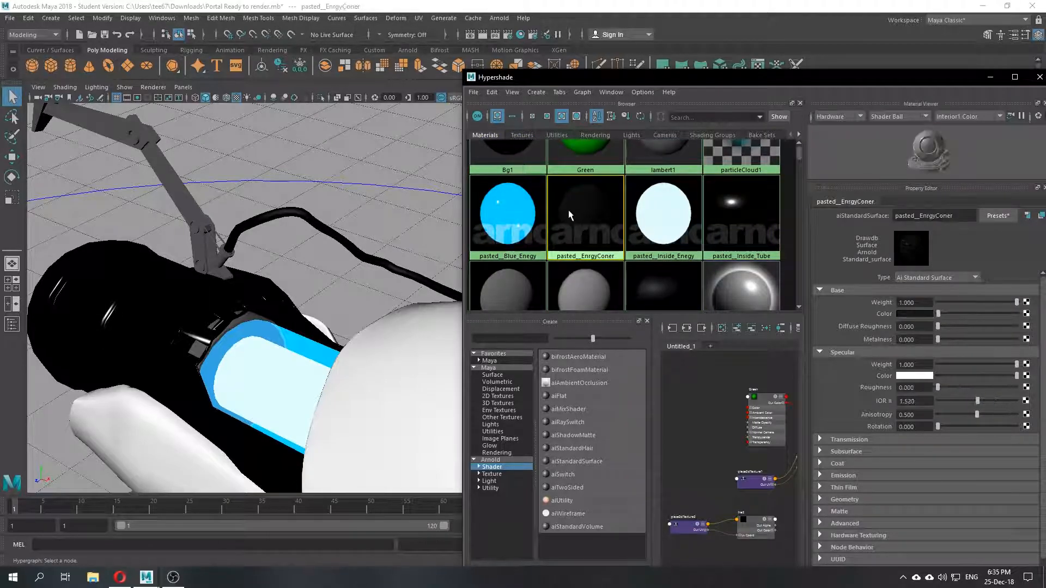
Step: View the wire material and select the gun's upper cable that uses it
{"action": "scroll", "coordinate": [570, 218], "scroll_direction": "down", "scroll_amount": 2}
{"action": "left_click", "coordinate": [669, 247]}
{"action": "left_click", "coordinate": [273, 217]}
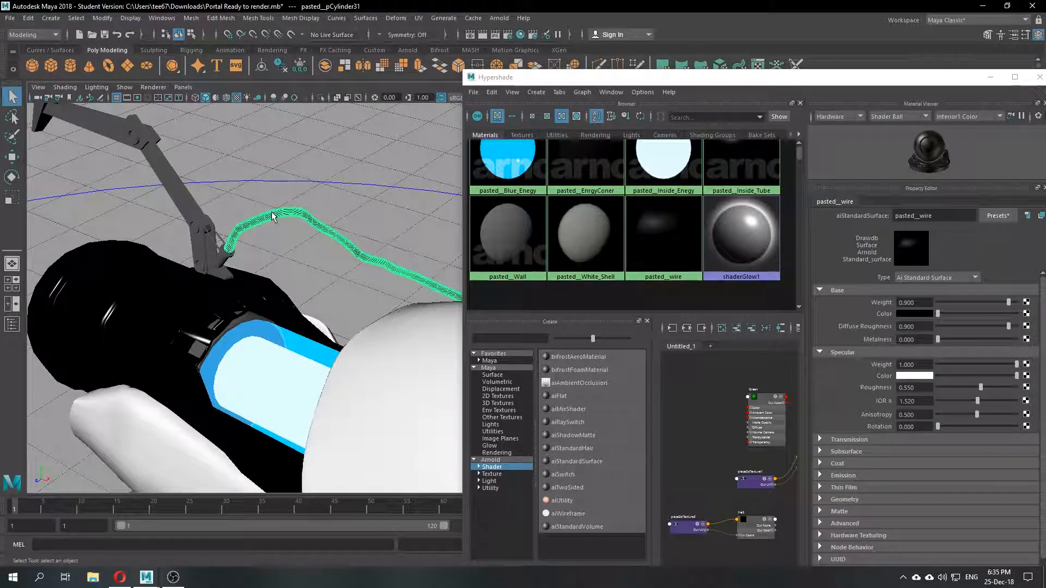
Step: Inspect the Wall and White_Shell materials and select the gun's large rounded shell
{"action": "left_click", "coordinate": [509, 248]}
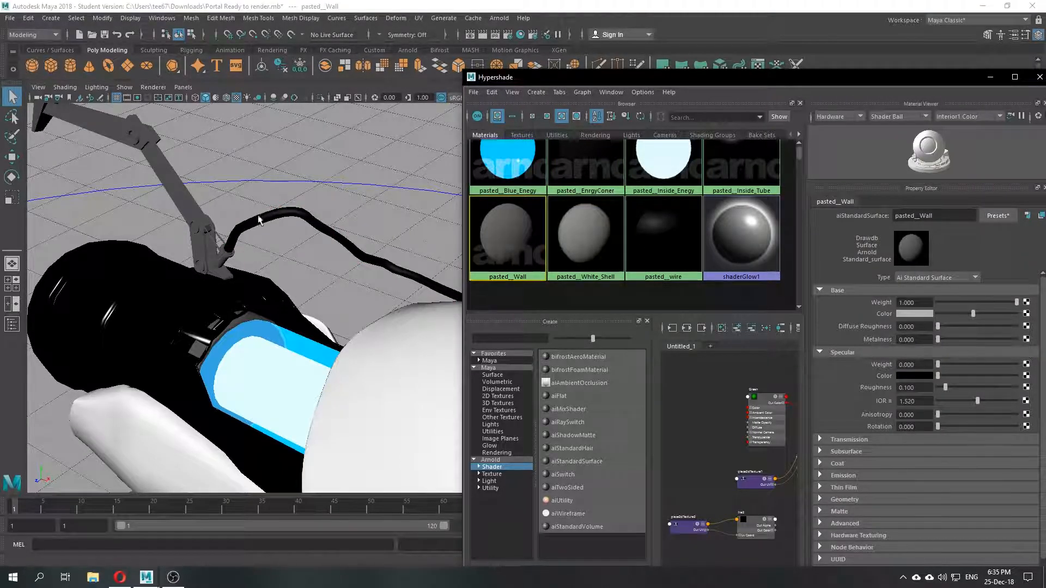
{"action": "left_click", "coordinate": [602, 234]}
{"action": "left_click", "coordinate": [402, 374]}
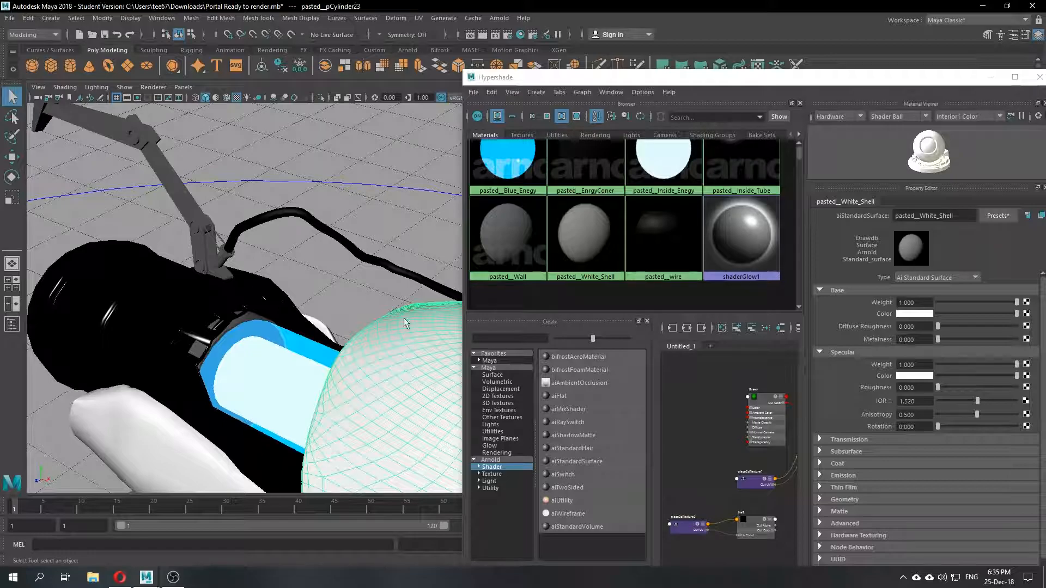
Step: Select the tube's corner piece, the ground plane and the energy tube to check which material each one uses
{"action": "scroll", "coordinate": [676, 197], "scroll_direction": "up", "scroll_amount": 2}
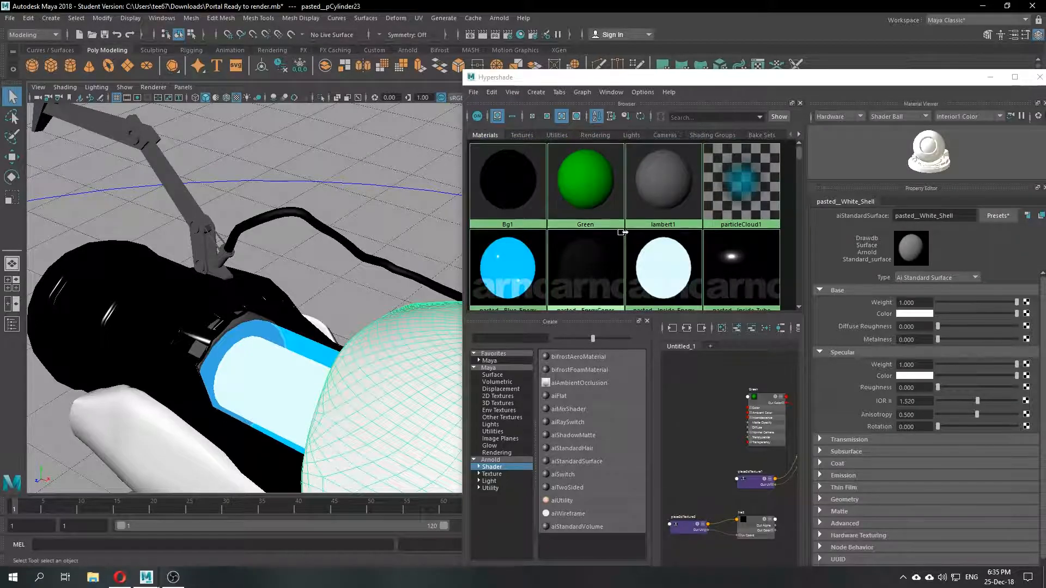
{"action": "scroll", "coordinate": [586, 229], "scroll_direction": "down", "scroll_amount": 2}
{"action": "left_click", "coordinate": [210, 322]}
{"action": "left_click", "coordinate": [206, 325]}
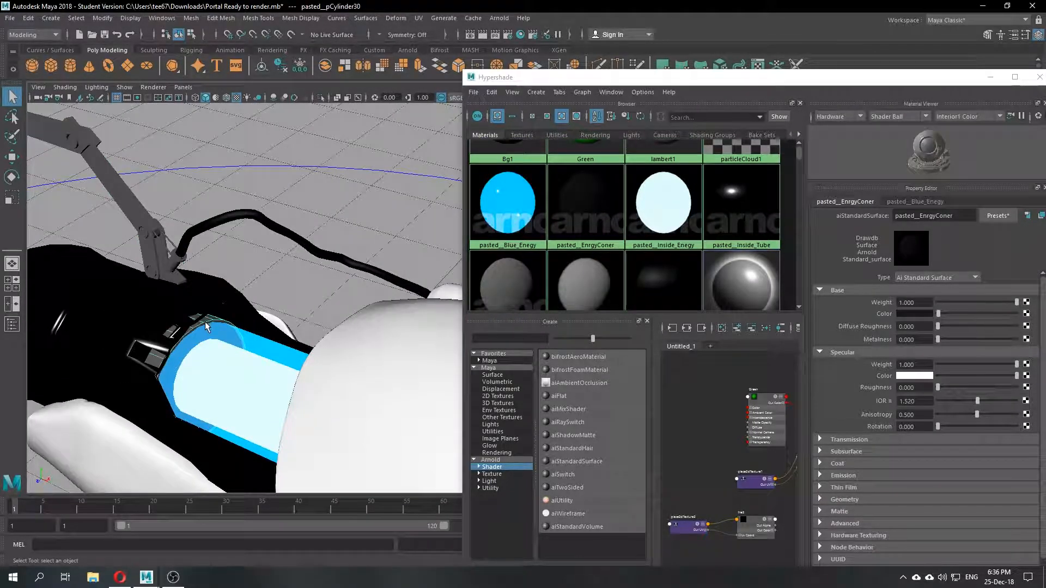
{"action": "left_click", "coordinate": [168, 260]}
{"action": "left_click", "coordinate": [246, 195]}
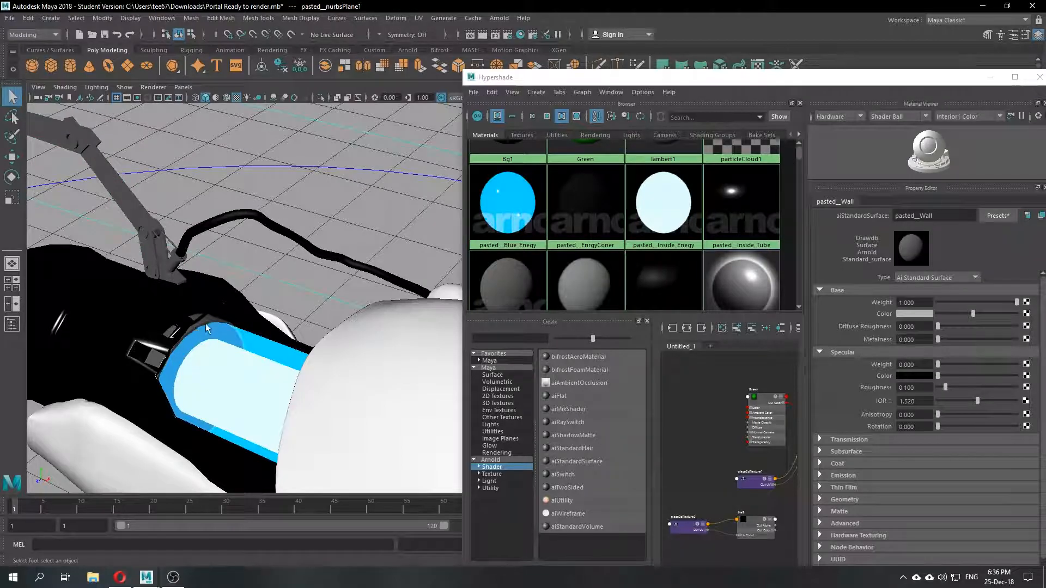
{"action": "left_click", "coordinate": [221, 335]}
{"action": "left_click_drag", "start_coordinate": [191, 342], "coordinate": [741, 232], "text": "alt"}
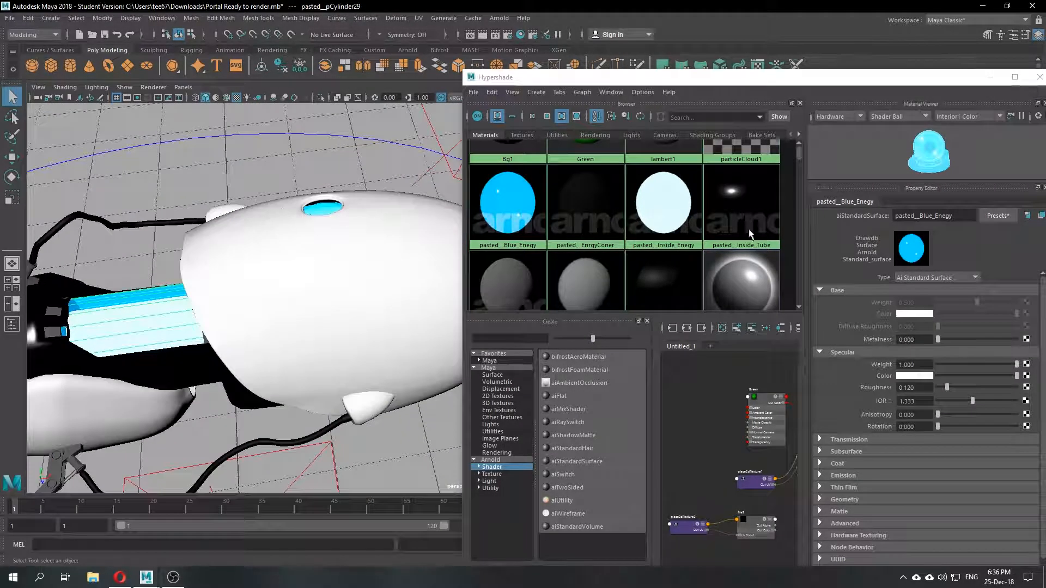
Step: View the whole gun with its surrounding lights and select the ground plane to show its Wall material
{"action": "scroll", "coordinate": [741, 231], "scroll_direction": "up", "scroll_amount": 2}
{"action": "left_click_drag", "start_coordinate": [306, 276], "coordinate": [270, 337], "text": "alt"}
{"action": "left_click_drag", "start_coordinate": [299, 342], "coordinate": [316, 274], "text": "alt"}
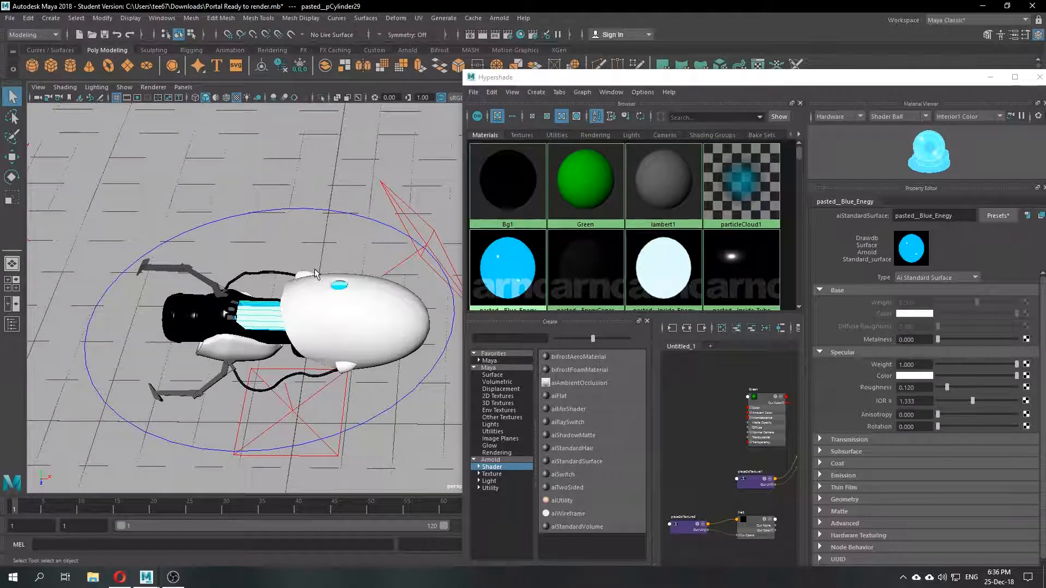
{"action": "left_click_drag", "start_coordinate": [315, 273], "coordinate": [323, 260], "text": "alt"}
{"action": "left_click", "coordinate": [347, 299]}
{"action": "left_click", "coordinate": [313, 229]}
{"action": "scroll", "coordinate": [329, 234], "scroll_direction": "down", "scroll_amount": 3}
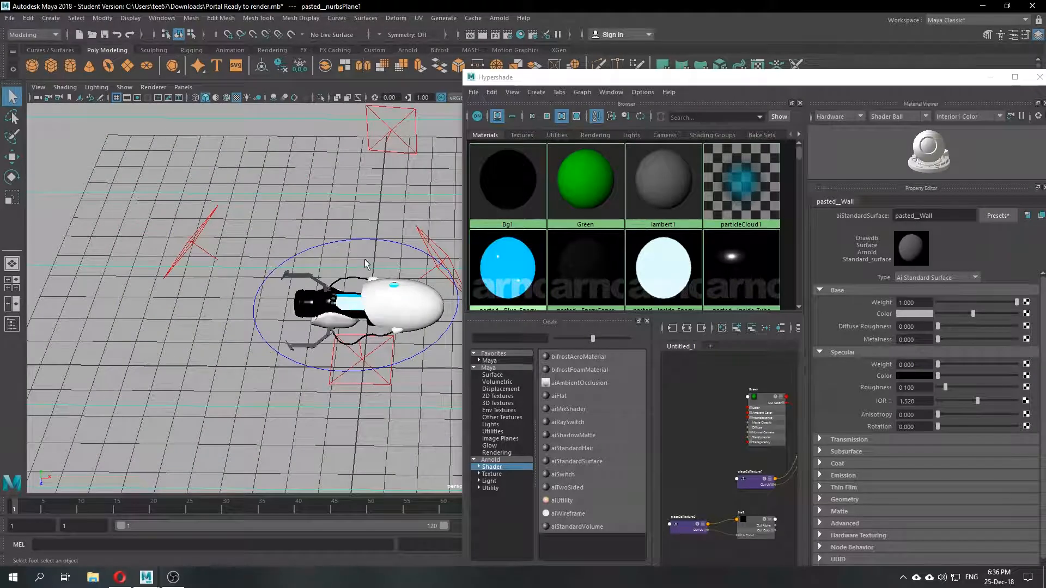
{"action": "left_click_drag", "start_coordinate": [329, 234], "coordinate": [292, 302], "text": "alt"}
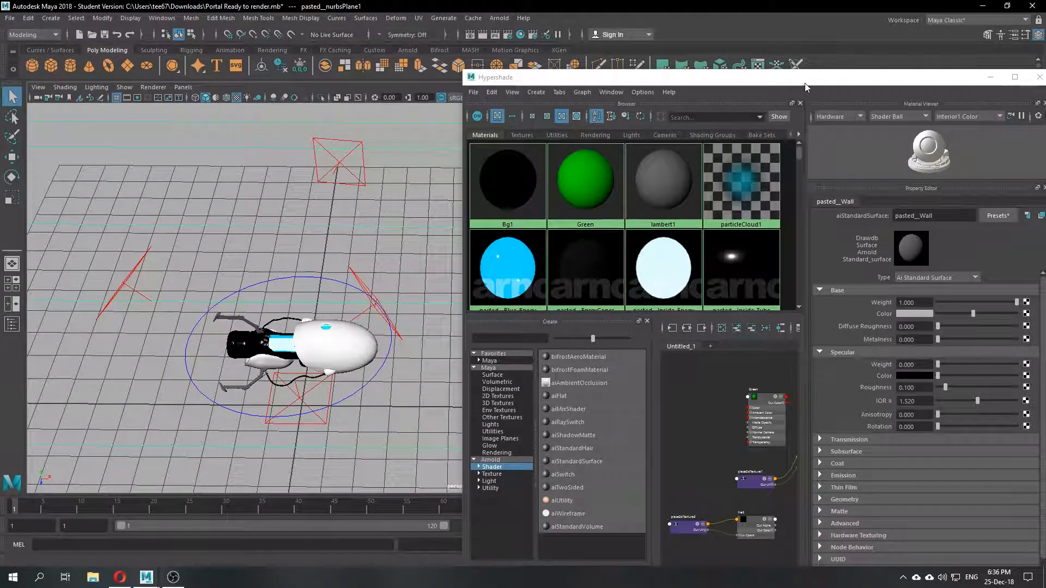
Step: Minimize the Hypershade window and hide the Ground and Light display layers
{"action": "left_click_drag", "start_coordinate": [805, 82], "coordinate": [682, 149]}
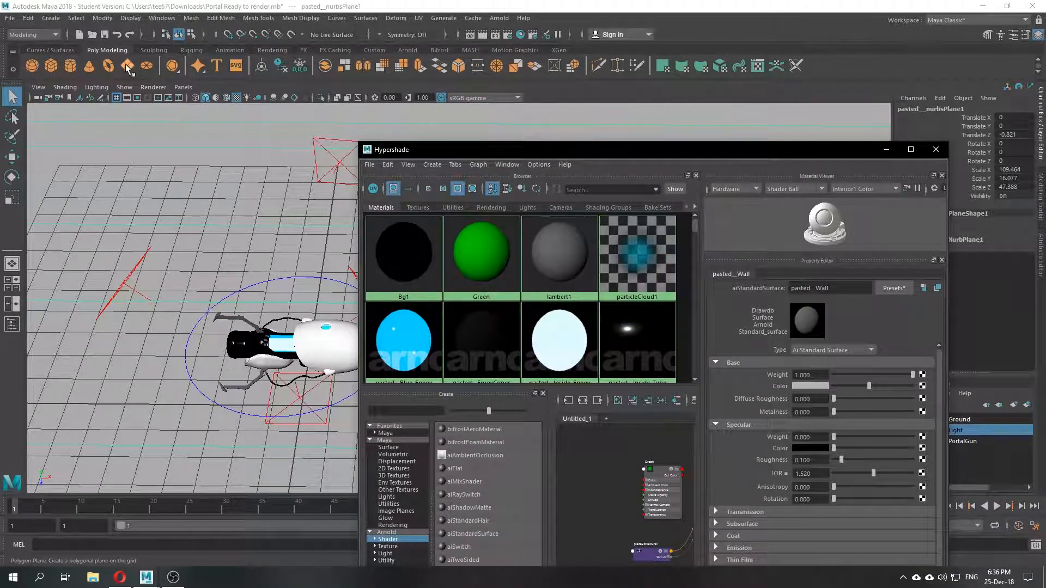
{"action": "left_click", "coordinate": [888, 147]}
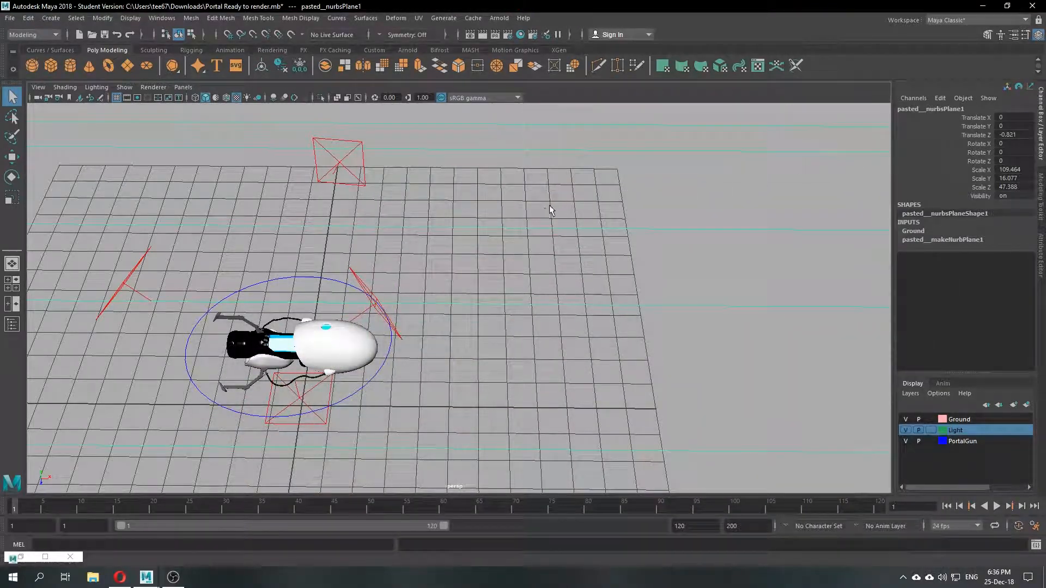
{"action": "scroll", "coordinate": [547, 210], "scroll_direction": "down", "scroll_amount": 10}
{"action": "left_click", "coordinate": [908, 420]}
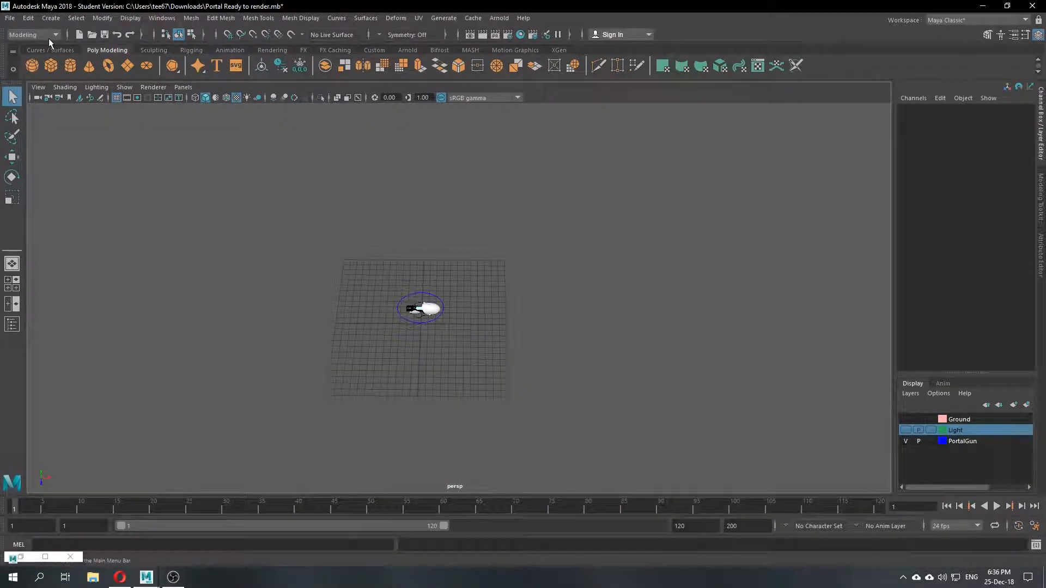
Step: Create a NURBS plane at the origin beside the gun
{"action": "left_click", "coordinate": [48, 49]}
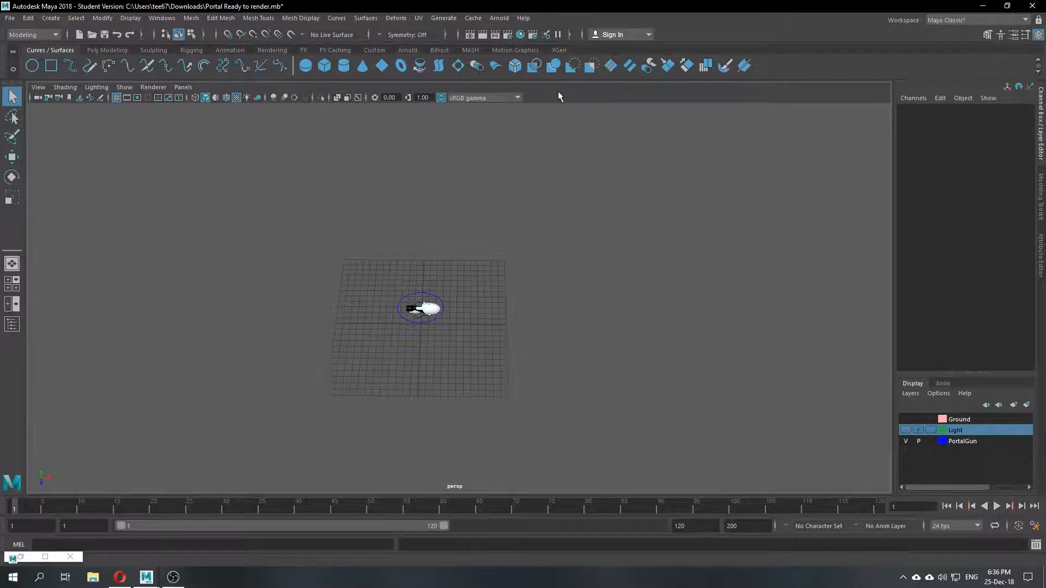
{"action": "left_click", "coordinate": [383, 66]}
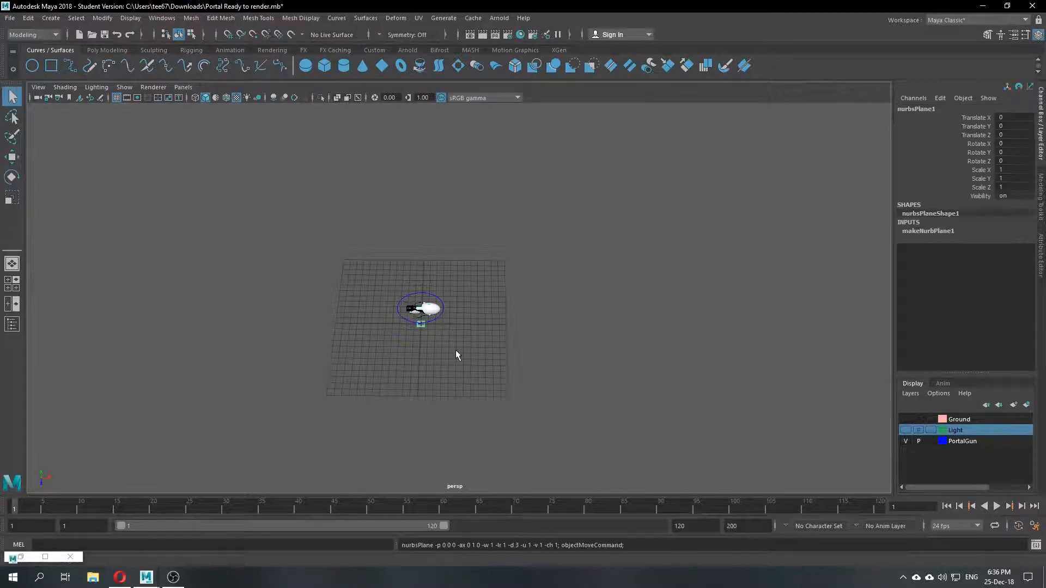
{"action": "scroll", "coordinate": [427, 328], "scroll_direction": "up", "scroll_amount": 8}
{"action": "middle_click_drag", "start_coordinate": [455, 331], "coordinate": [539, 235], "text": "alt"}
{"action": "scroll", "coordinate": [478, 267], "scroll_direction": "up", "scroll_amount": 5}
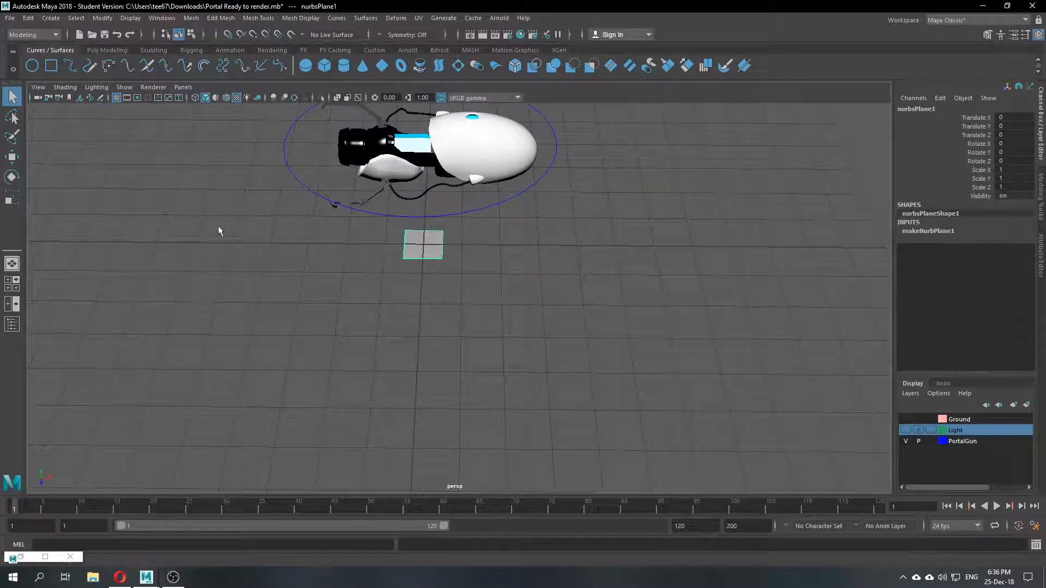
Step: Scale the NURBS plane into a wide ground of about 63.6 in X, 30.9 in Y and 39.2 in Z
{"action": "left_click", "coordinate": [12, 199]}
{"action": "left_click_drag", "start_coordinate": [416, 241], "coordinate": [539, 234]}
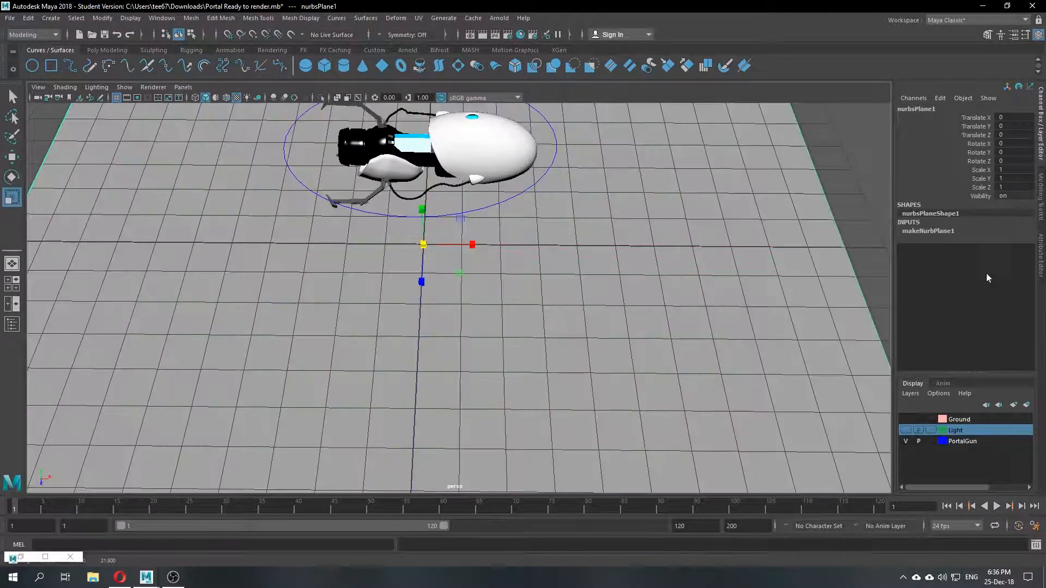
{"action": "scroll", "coordinate": [557, 226], "scroll_direction": "down", "scroll_amount": 5}
{"action": "left_click_drag", "start_coordinate": [448, 280], "coordinate": [444, 330]}
{"action": "left_click_drag", "start_coordinate": [496, 280], "coordinate": [547, 297]}
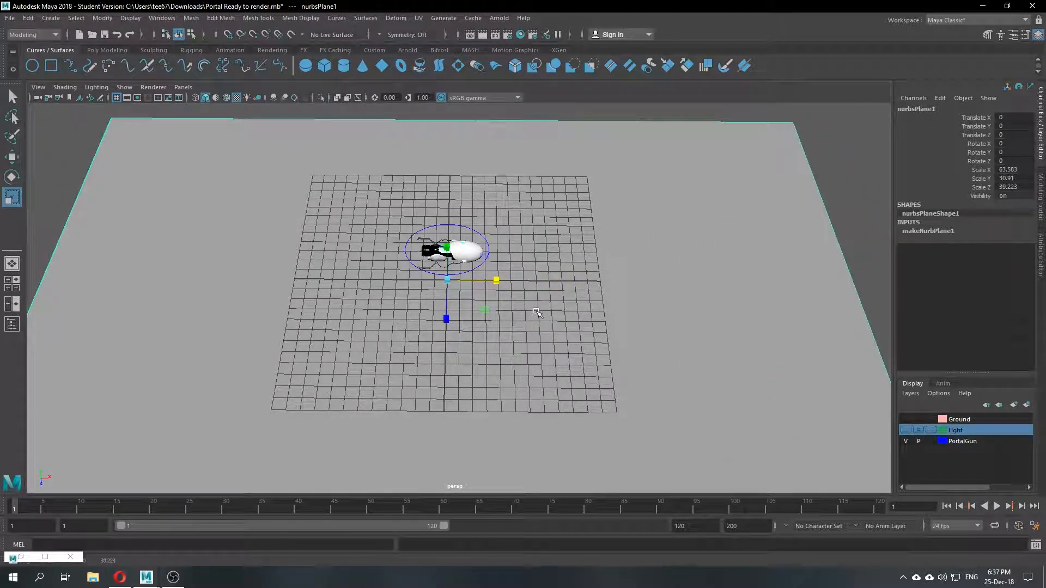
Step: Switch the NURBS ground plane to hull editing and activate the Move tool
{"action": "right_click", "coordinate": [681, 285]}
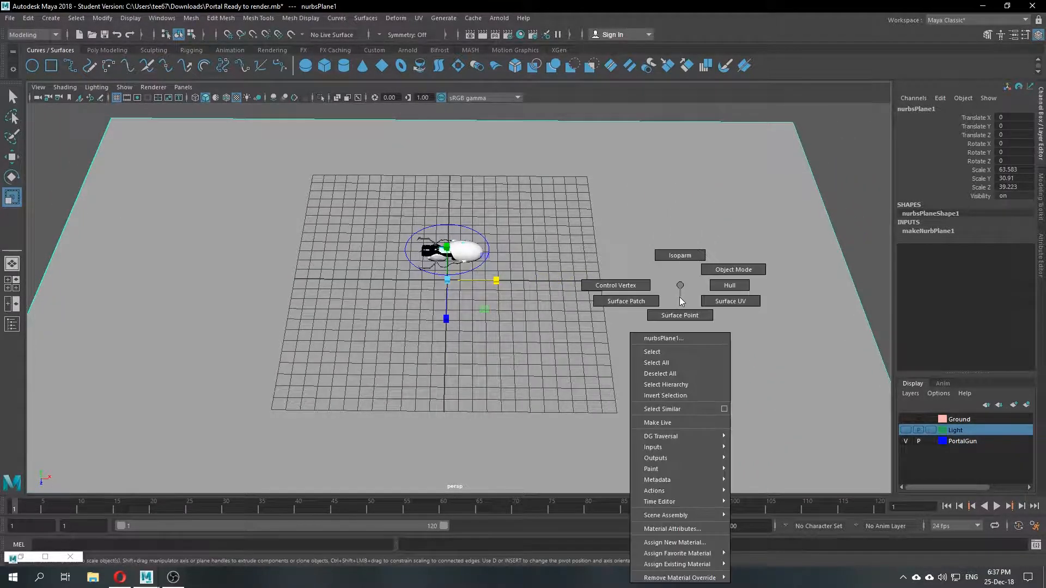
{"action": "left_click", "coordinate": [729, 286]}
{"action": "right_click_drag", "start_coordinate": [723, 292], "coordinate": [572, 268], "text": "alt"}
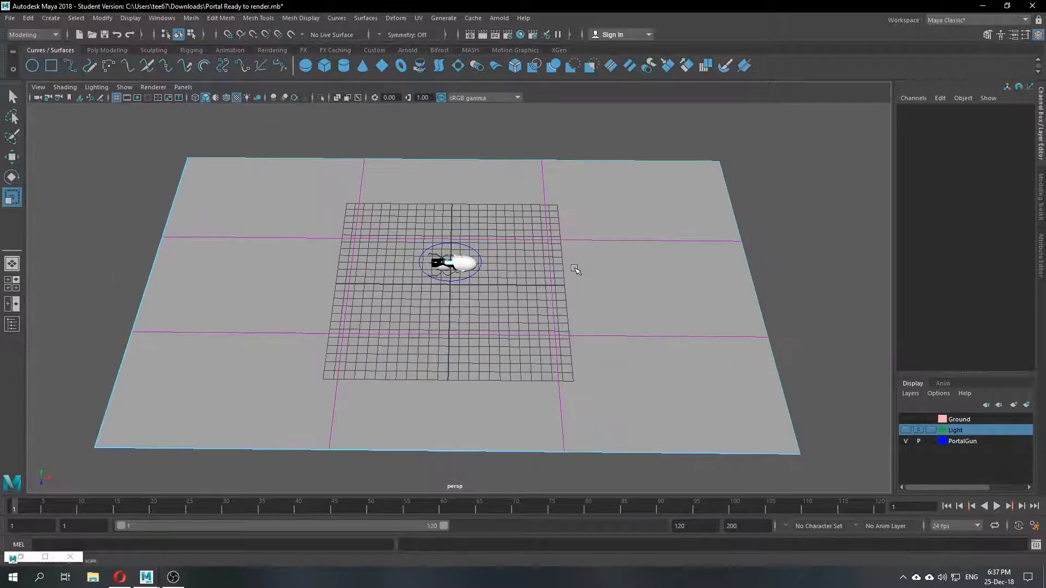
{"action": "left_click", "coordinate": [16, 159]}
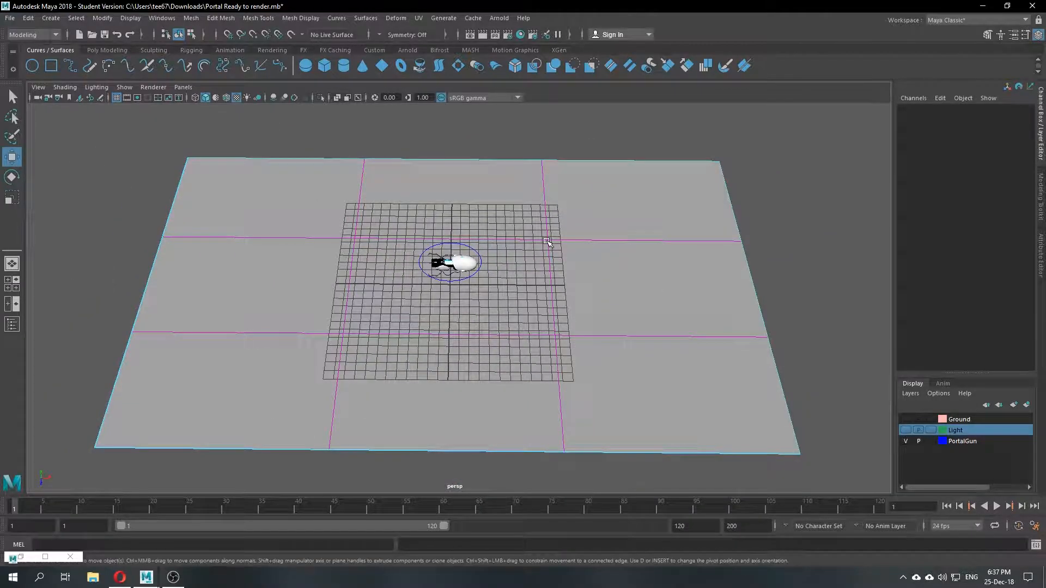
Step: Try raising an inner hull row of the NURBS plane and undo the move
{"action": "left_click", "coordinate": [551, 244]}
{"action": "left_click_drag", "start_coordinate": [719, 281], "coordinate": [527, 331], "text": "alt"}
{"action": "left_click", "coordinate": [555, 347]}
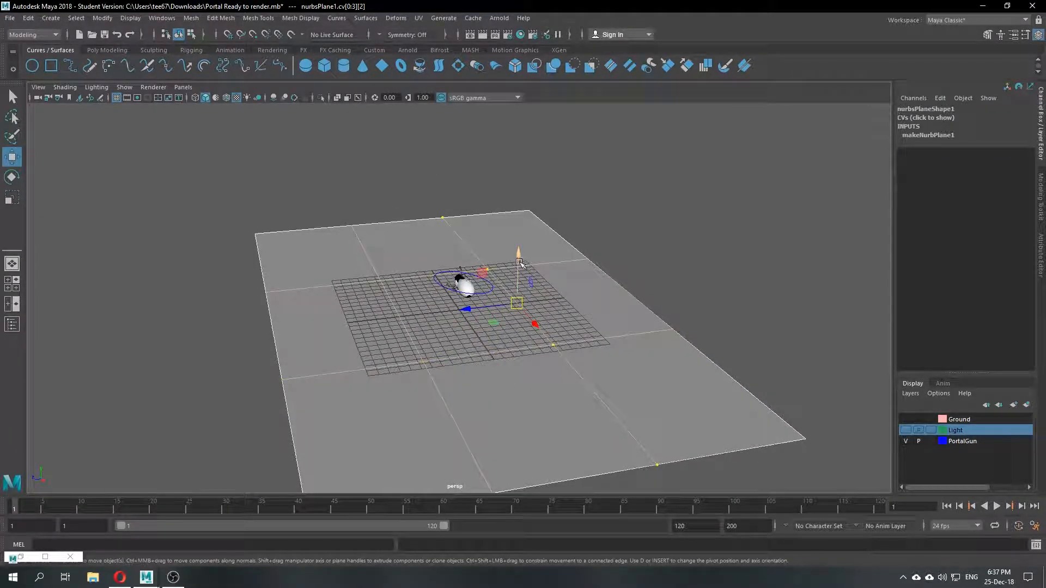
{"action": "left_click", "coordinate": [518, 299], "text": "shift"}
{"action": "left_click", "coordinate": [539, 329]}
{"action": "left_click_drag", "start_coordinate": [521, 264], "coordinate": [531, 244]}
{"action": "key", "text": "ctrl+z"}
Step: Raise the edge hull behind the gun into a wall and pull the neighbouring hull row outward along Z
{"action": "left_click", "coordinate": [617, 284]}
{"action": "left_click_drag", "start_coordinate": [633, 251], "coordinate": [637, 110]}
{"action": "left_click", "coordinate": [608, 407]}
{"action": "left_click_drag", "start_coordinate": [482, 316], "coordinate": [541, 310]}
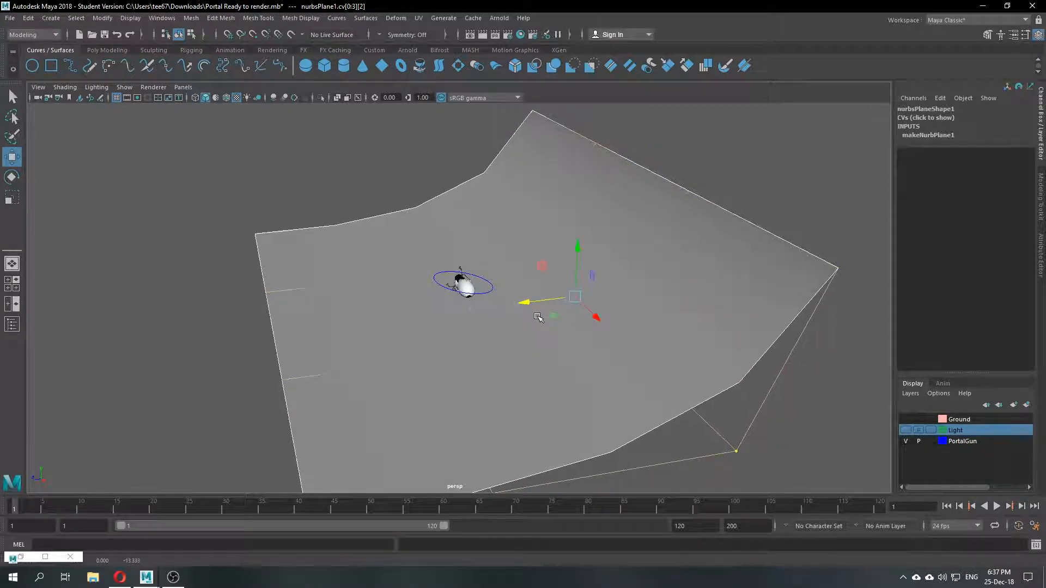
Step: Try lowering the inner hull rows to reshape the bend and undo those moves
{"action": "left_click_drag", "start_coordinate": [576, 269], "coordinate": [595, 292]}
{"action": "left_click", "coordinate": [442, 403]}
{"action": "left_click", "coordinate": [416, 347]}
{"action": "left_click_drag", "start_coordinate": [408, 313], "coordinate": [401, 399]}
{"action": "middle_click_drag", "start_coordinate": [518, 378], "coordinate": [495, 261], "text": "alt"}
{"action": "scroll", "coordinate": [496, 261], "scroll_direction": "down", "scroll_amount": 4}
{"action": "left_click_drag", "start_coordinate": [496, 262], "coordinate": [357, 294], "text": "alt"}
{"action": "left_click", "coordinate": [524, 266]}
{"action": "key", "text": "ctrl+z"}
{"action": "key", "text": "ctrl+z"}
{"action": "key", "text": "ctrl+z"}
{"action": "key", "text": "ctrl+z"}
{"action": "key", "text": "ctrl+z"}
{"action": "key", "text": "ctrl+z"}
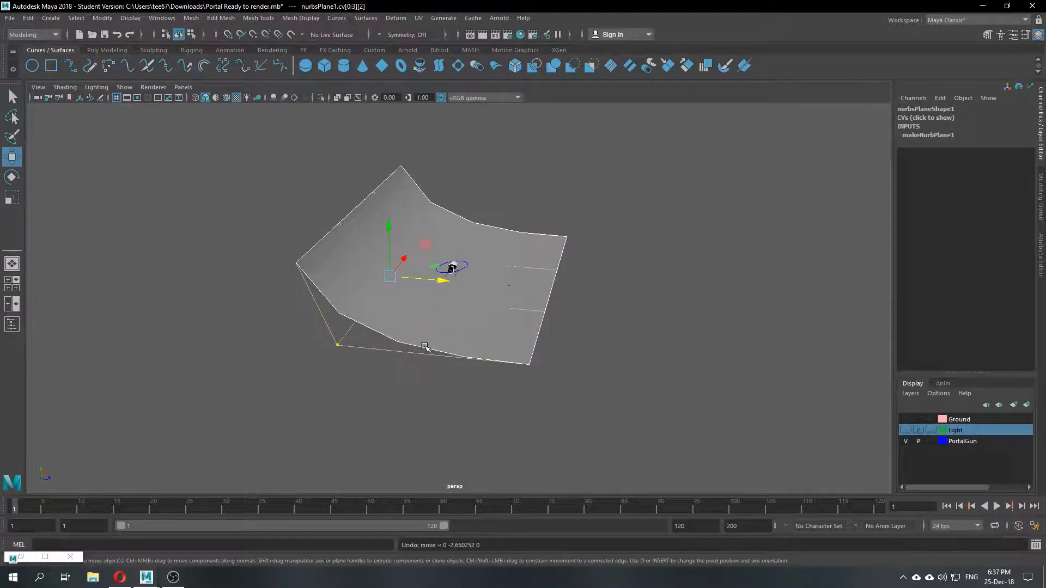
Step: Shift the inner hull rows toward the raised wall to tighten the bend of the backdrop
{"action": "left_click", "coordinate": [477, 330]}
{"action": "left_click", "coordinate": [478, 304]}
{"action": "left_click_drag", "start_coordinate": [526, 289], "coordinate": [407, 285]}
{"action": "left_click_drag", "start_coordinate": [386, 351], "coordinate": [406, 324], "text": "alt"}
{"action": "left_click", "coordinate": [412, 225]}
{"action": "left_click_drag", "start_coordinate": [472, 236], "coordinate": [434, 239]}
Step: Raise the wall's upper hull row to make the curved backdrop taller
{"action": "left_click_drag", "start_coordinate": [439, 249], "coordinate": [283, 269], "text": "alt"}
{"action": "left_click", "coordinate": [535, 312]}
{"action": "left_click", "coordinate": [553, 153]}
{"action": "left_click_drag", "start_coordinate": [502, 126], "coordinate": [502, 35]}
{"action": "left_click_drag", "start_coordinate": [493, 200], "coordinate": [496, 321], "text": "alt"}
{"action": "scroll", "coordinate": [505, 324], "scroll_direction": "up", "scroll_amount": 4}
Step: Return the NURBS plane to object mode, select it and delete it
{"action": "left_click", "coordinate": [680, 324]}
{"action": "right_click_drag", "start_coordinate": [599, 285], "coordinate": [649, 269]}
{"action": "left_click", "coordinate": [779, 315]}
{"action": "scroll", "coordinate": [541, 310], "scroll_direction": "down", "scroll_amount": 5}
{"action": "left_click_drag", "start_coordinate": [541, 309], "coordinate": [602, 312], "text": "alt"}
{"action": "left_click", "coordinate": [531, 311]}
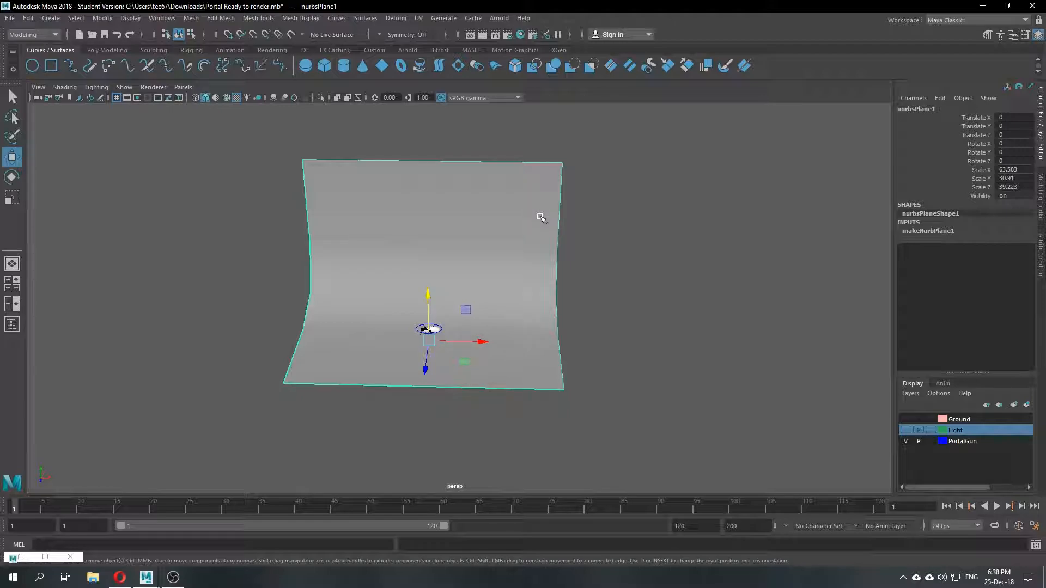
{"action": "key", "text": "Delete"}
Step: Show the Ground display layer, and briefly turn on the Light layer to view the lights before hiding it again
{"action": "left_click", "coordinate": [906, 420]}
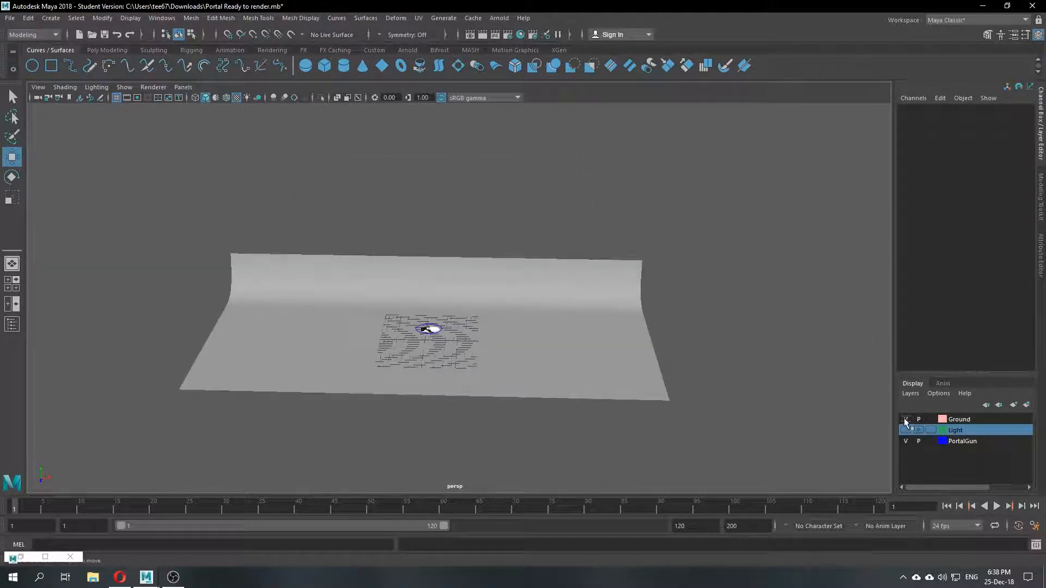
{"action": "scroll", "coordinate": [428, 240], "scroll_direction": "up", "scroll_amount": 2}
{"action": "left_click", "coordinate": [906, 430]}
{"action": "scroll", "coordinate": [487, 369], "scroll_direction": "up", "scroll_amount": 3}
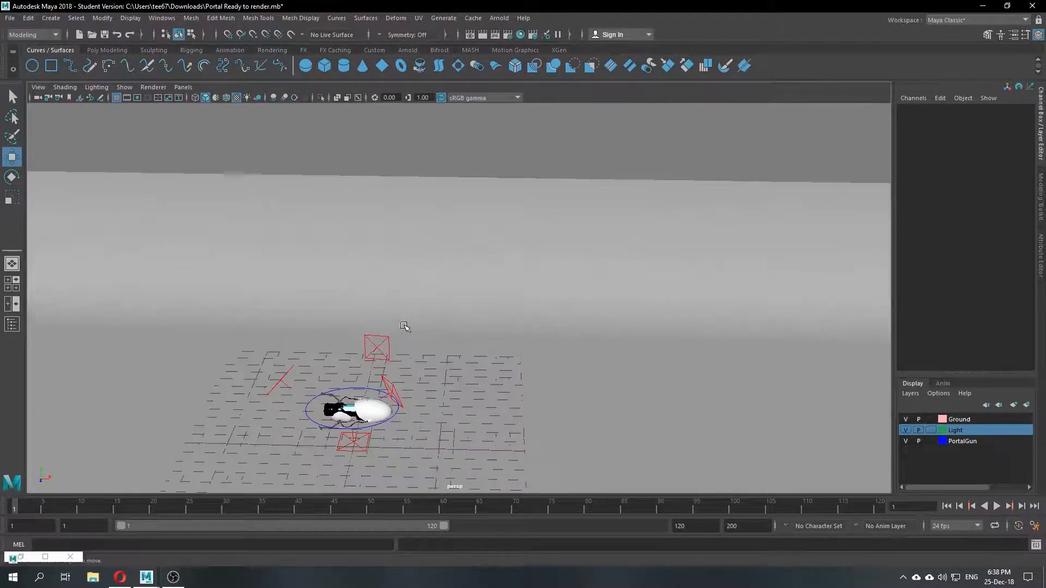
{"action": "scroll", "coordinate": [488, 369], "scroll_direction": "down", "scroll_amount": 5}
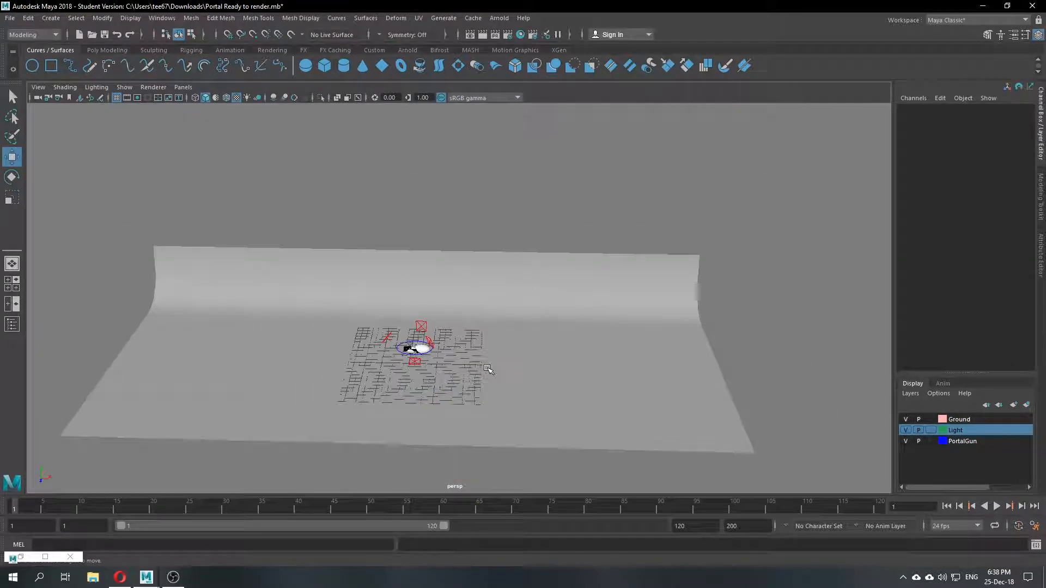
{"action": "left_click", "coordinate": [905, 431]}
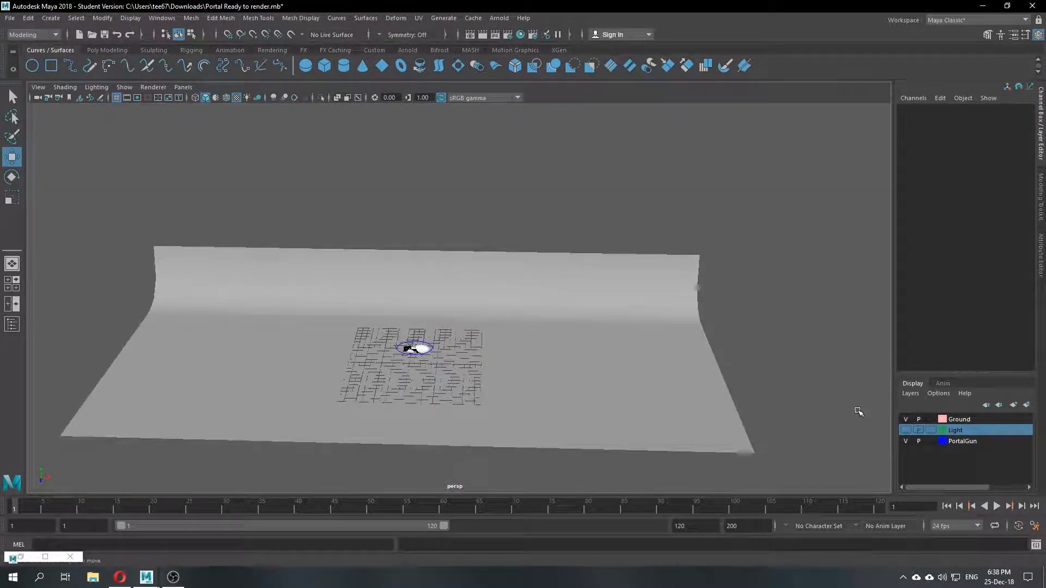
Step: Restore the minimized Hypershade window and close it
{"action": "left_click", "coordinate": [22, 556]}
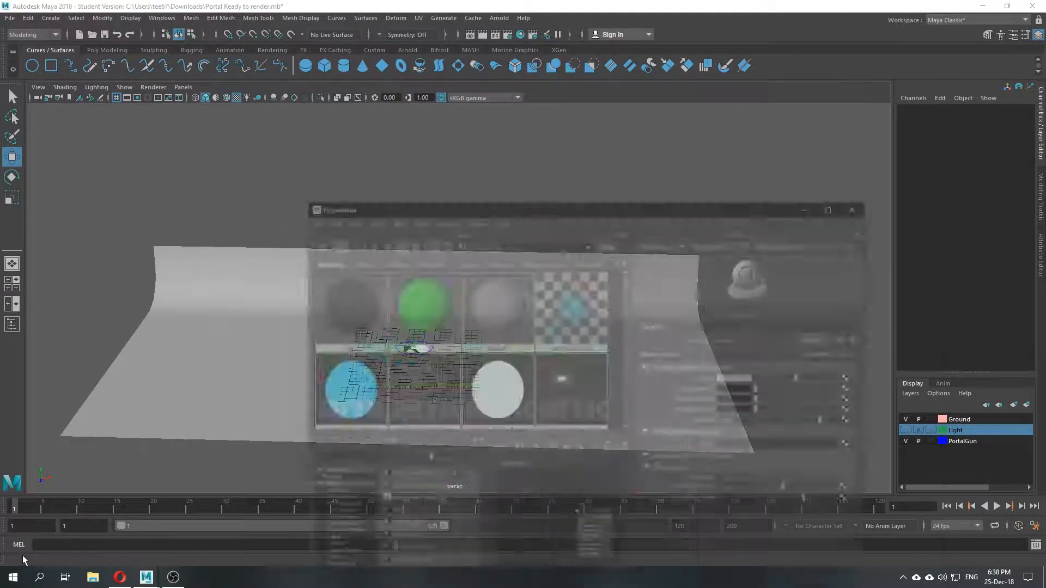
{"action": "left_click", "coordinate": [936, 149]}
{"action": "mouse_move", "coordinate": [605, 182]}
{"action": "middle_mouse_down", "text": "alt"}
{"action": "mouse_move", "coordinate": [538, 221]}
{"action": "mouse_move", "coordinate": [589, 191]}
{"action": "middle_mouse_up", "text": "alt"}
Step: Create an Arnold area light and place it beside the front end of the gun
{"action": "left_click", "coordinate": [499, 18]}
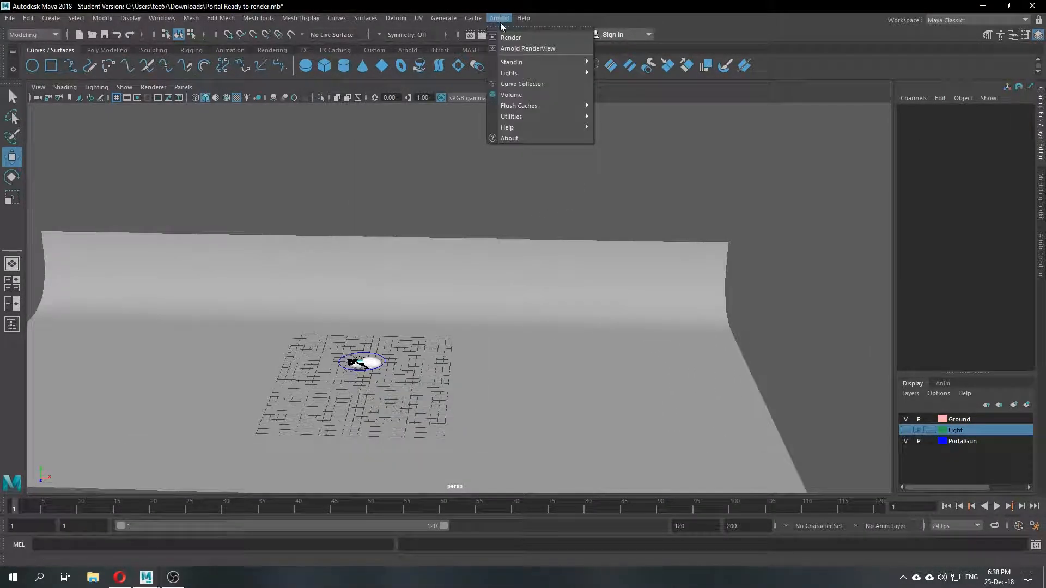
{"action": "mouse_move", "coordinate": [541, 72]}
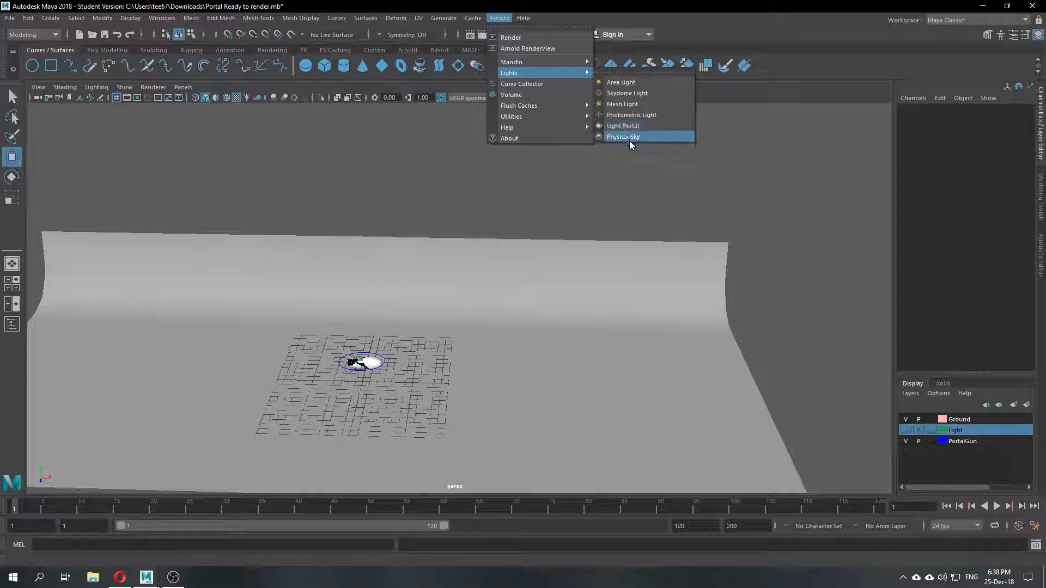
{"action": "left_click", "coordinate": [645, 83]}
{"action": "key", "text": "f"}
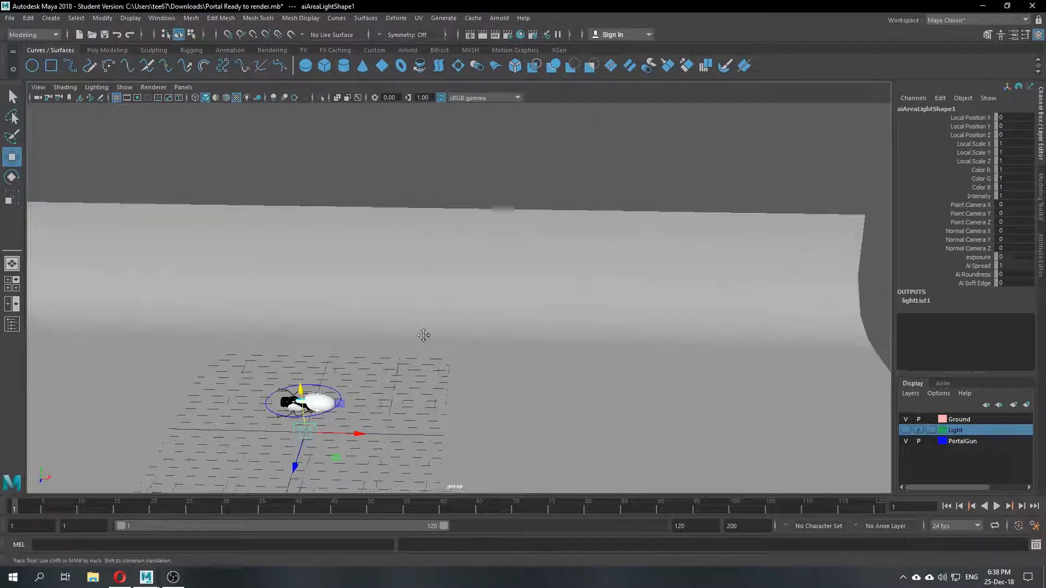
{"action": "left_click_drag", "start_coordinate": [488, 240], "coordinate": [408, 272]}
Step: Open the Arnold RenderView and nudge the area light along X near the front of the gun
{"action": "left_click", "coordinate": [498, 18]}
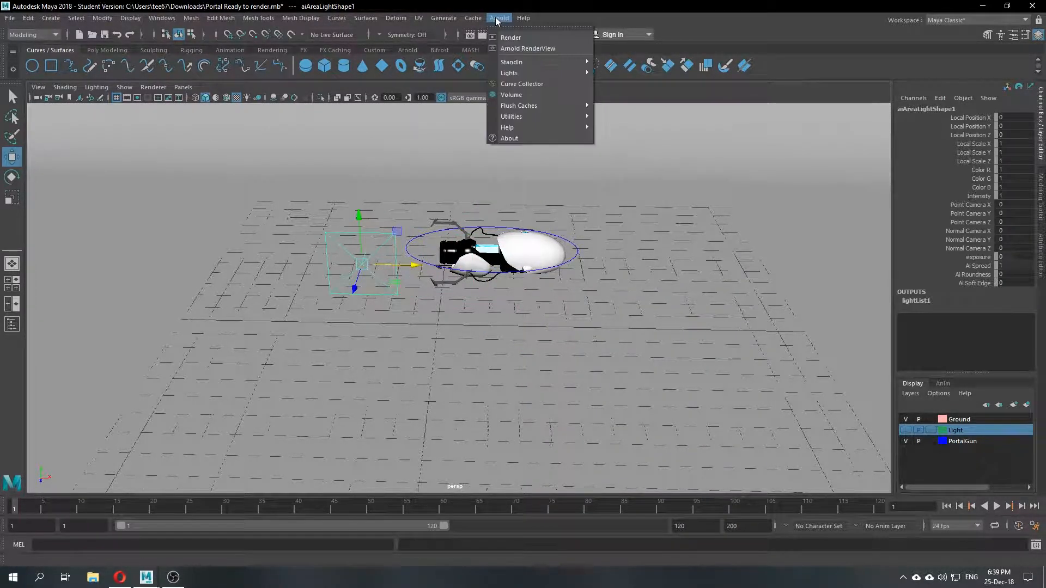
{"action": "left_click", "coordinate": [508, 49]}
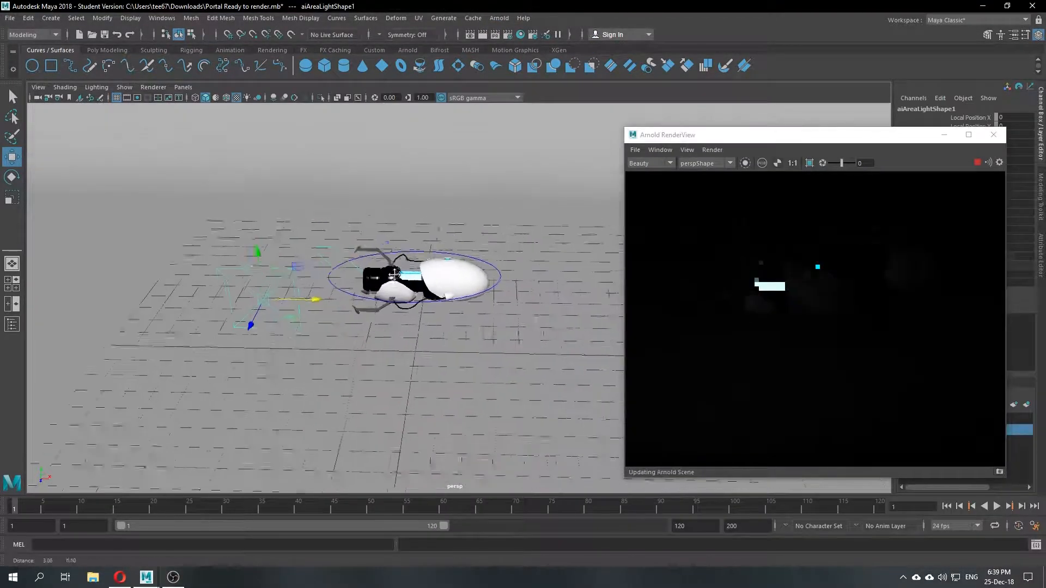
{"action": "middle_click_drag", "start_coordinate": [394, 274], "coordinate": [386, 278], "text": "alt"}
{"action": "left_click_drag", "start_coordinate": [302, 299], "coordinate": [307, 299]}
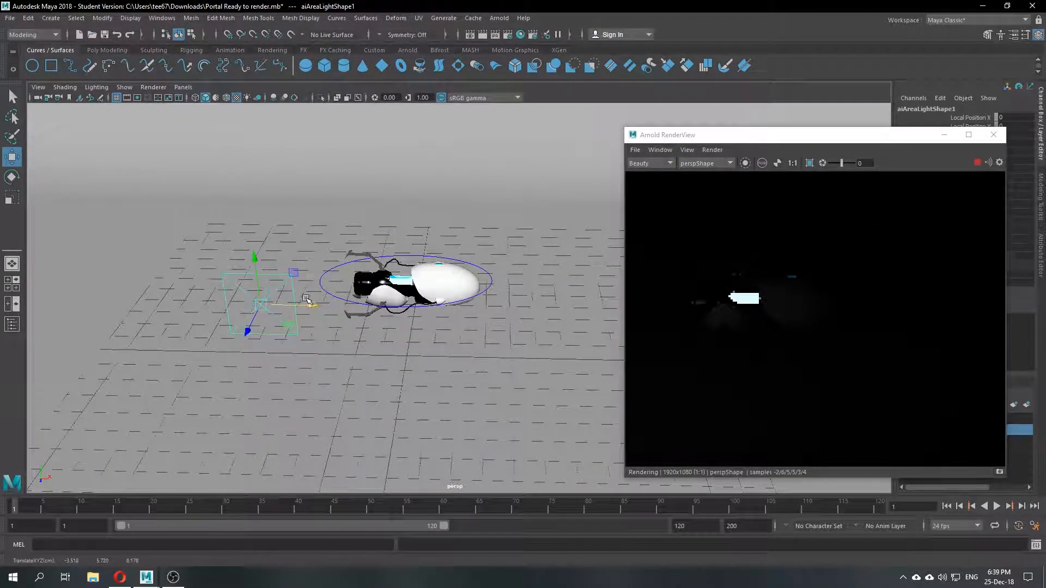
Step: Delete the area light and select the glowing cyan cylinder in the gun's middle
{"action": "key", "text": "Delete"}
{"action": "scroll", "coordinate": [406, 294], "scroll_direction": "up", "scroll_amount": 6}
{"action": "middle_click_drag", "start_coordinate": [403, 293], "coordinate": [472, 323], "text": "alt"}
{"action": "left_click", "coordinate": [462, 316]}
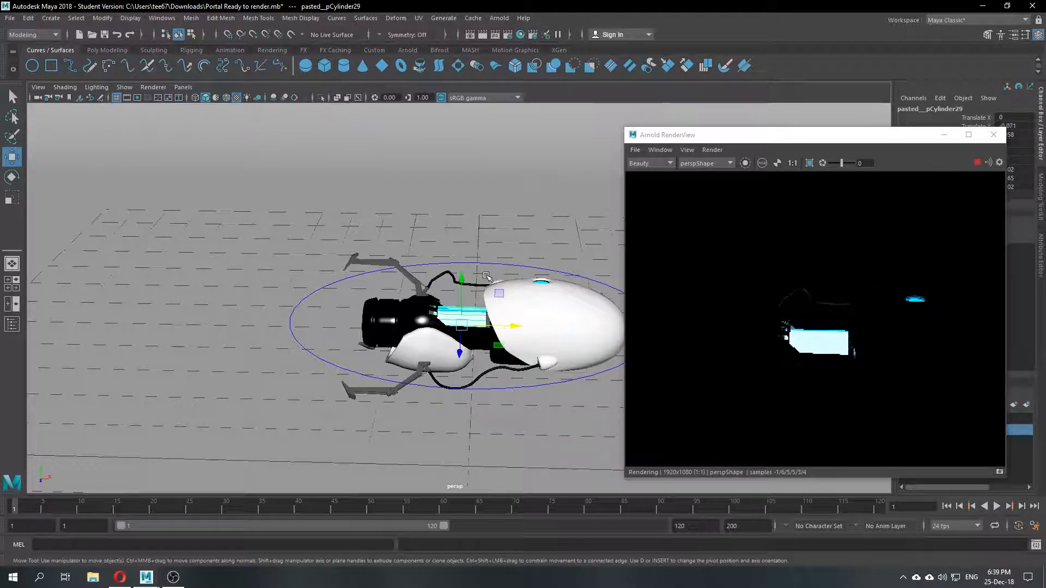
{"action": "scroll", "coordinate": [485, 276], "scroll_direction": "down", "scroll_amount": 4}
{"action": "middle_click_drag", "start_coordinate": [517, 290], "coordinate": [440, 237], "text": "alt"}
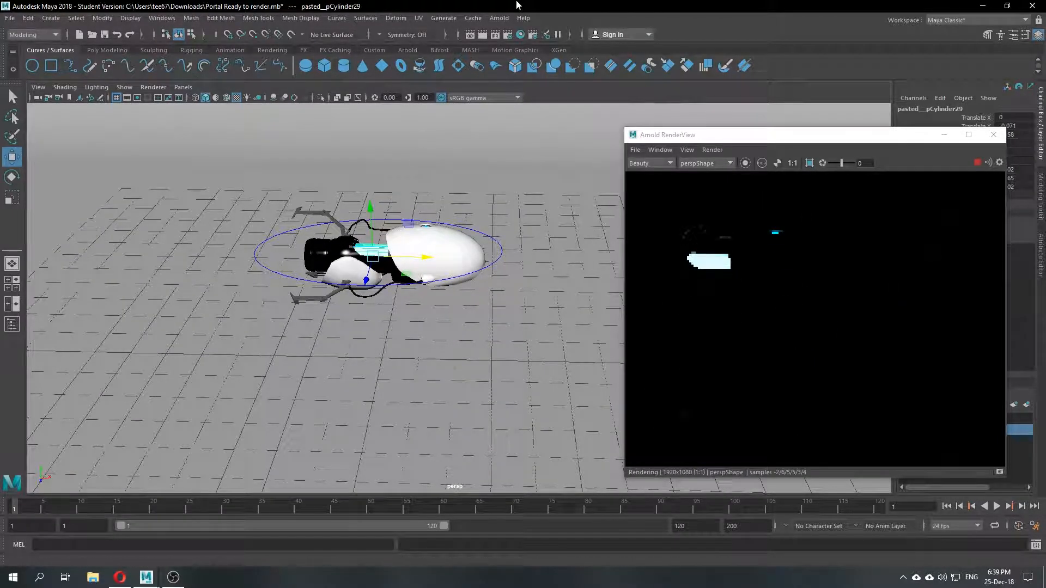
Step: Create an Arnold area light and move it to about X -1.4, Y 3.0, Z 1.9 beside the gun's front
{"action": "left_click", "coordinate": [499, 18]}
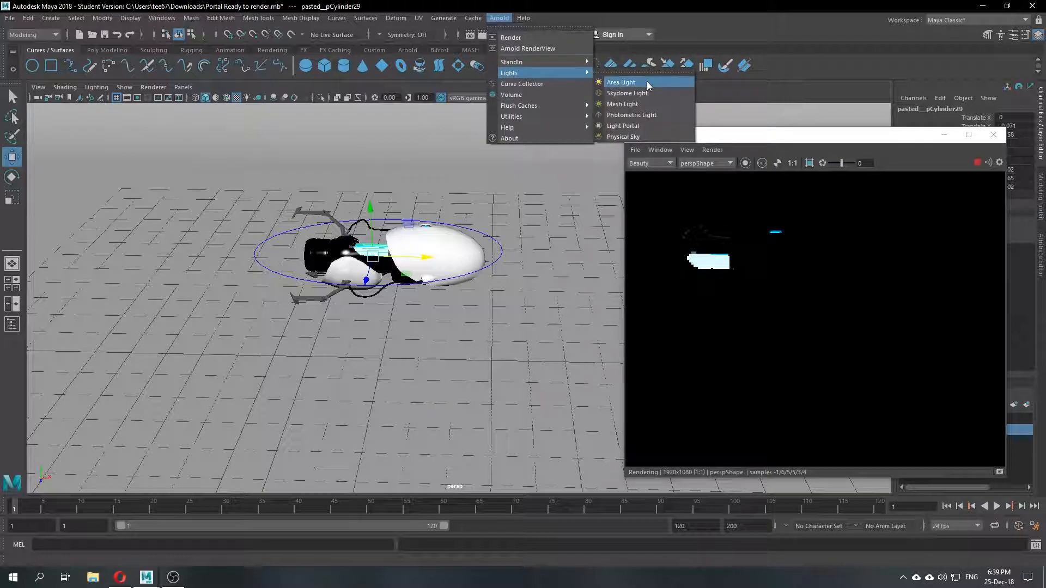
{"action": "left_click", "coordinate": [648, 82]}
{"action": "left_click_drag", "start_coordinate": [384, 308], "coordinate": [350, 321]}
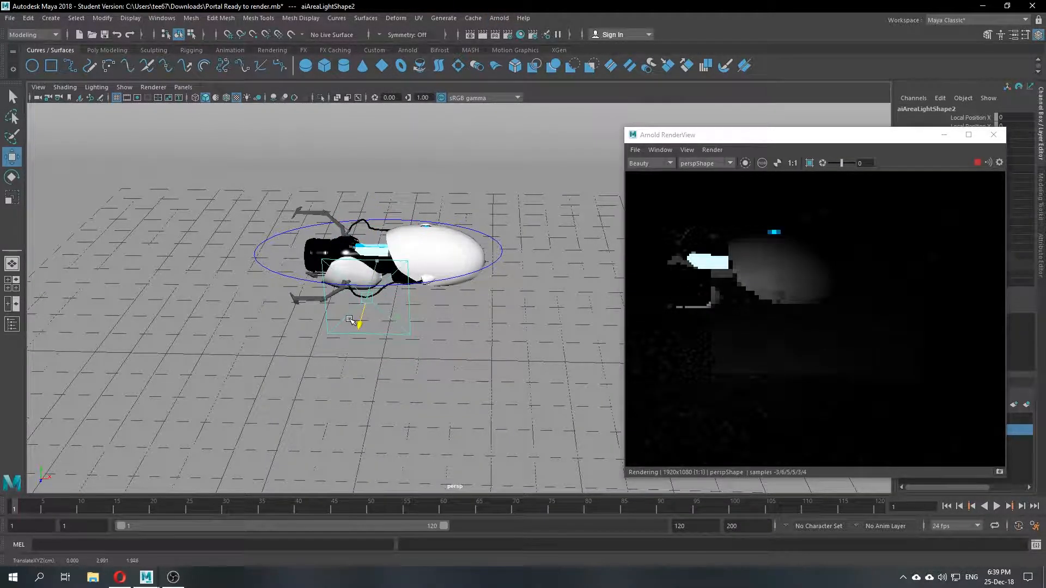
{"action": "left_click_drag", "start_coordinate": [431, 301], "coordinate": [381, 300]}
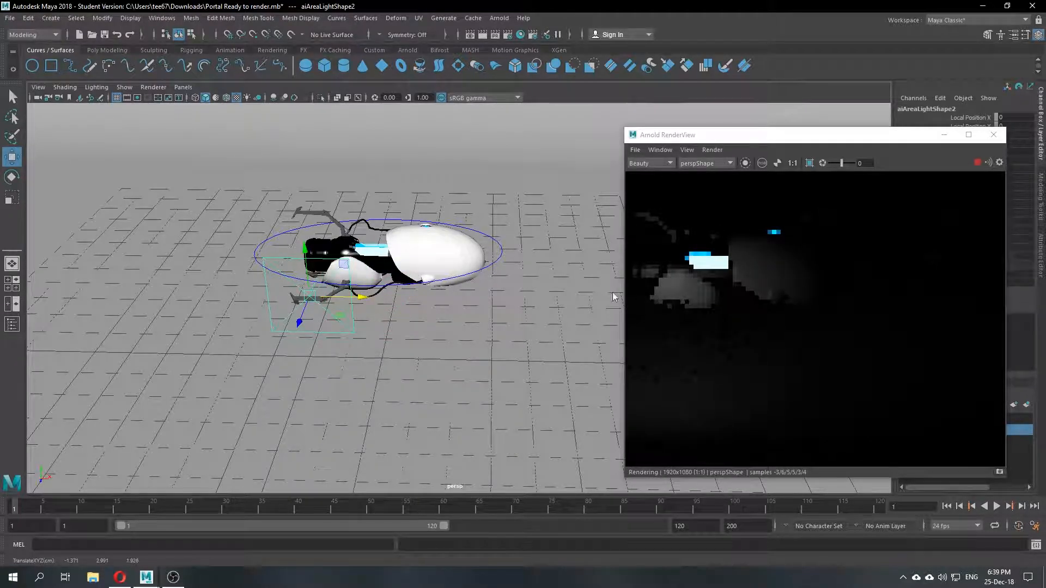
{"action": "middle_click_drag", "start_coordinate": [484, 291], "coordinate": [558, 319], "text": "alt"}
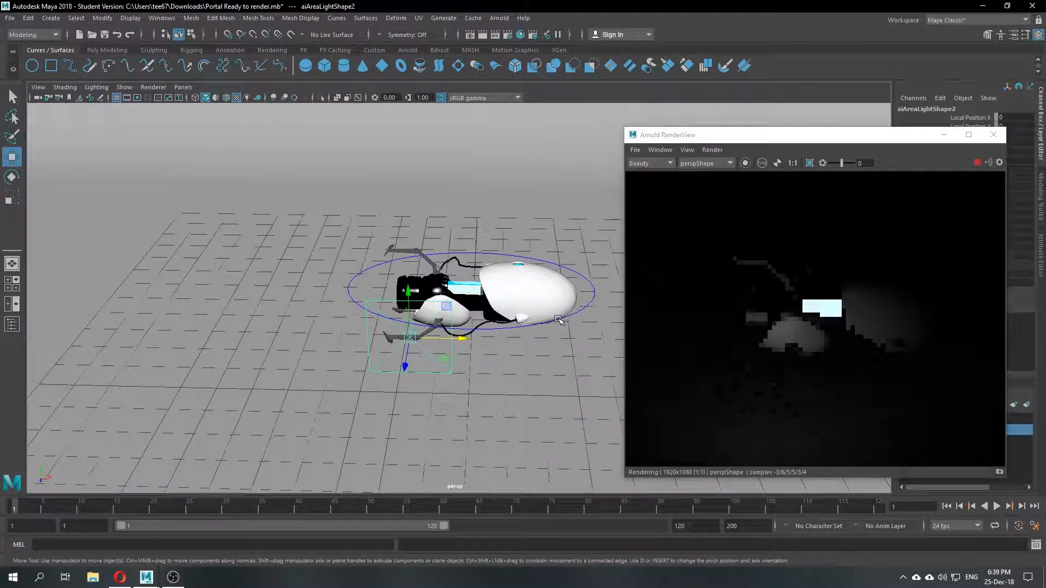
Step: Move the RenderView clear of the gun, shift the area light along X and enlarge it to about twice its size
{"action": "left_click_drag", "start_coordinate": [742, 136], "coordinate": [145, 123]}
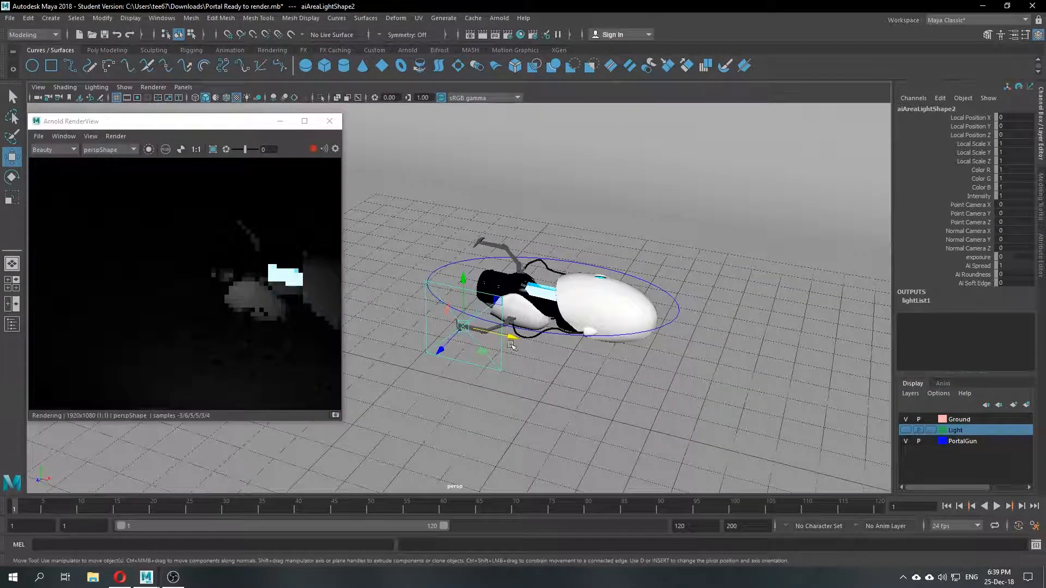
{"action": "left_click_drag", "start_coordinate": [507, 335], "coordinate": [577, 332]}
{"action": "left_click", "coordinate": [12, 197]}
{"action": "scroll", "coordinate": [364, 294], "scroll_direction": "down", "scroll_amount": 3}
Step: Tilt the area light slightly about its X axis and raise it to about Y 3.9
{"action": "key", "text": "e"}
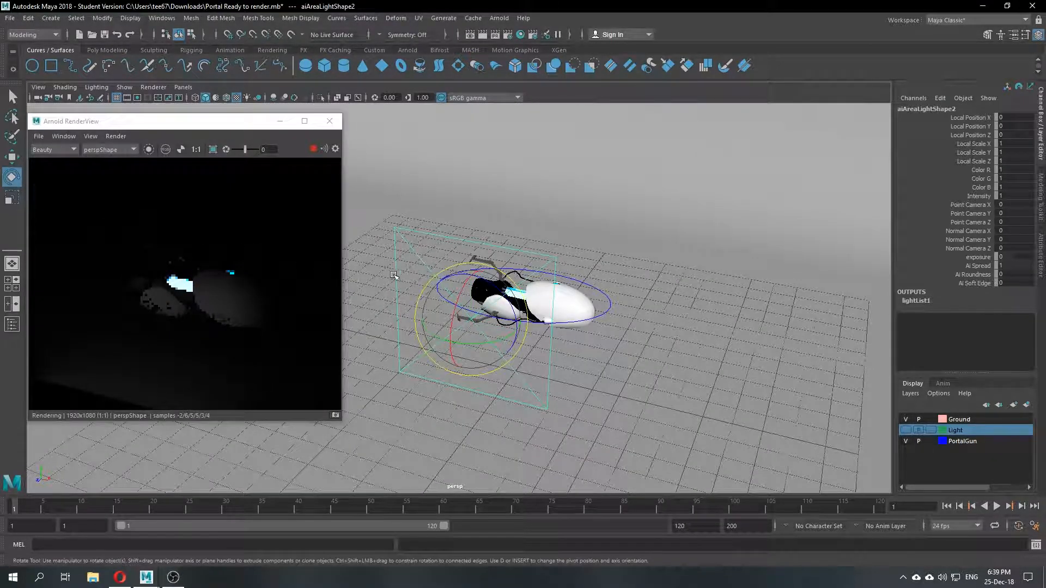
{"action": "left_click_drag", "start_coordinate": [460, 293], "coordinate": [459, 294]}
{"action": "key", "text": "w"}
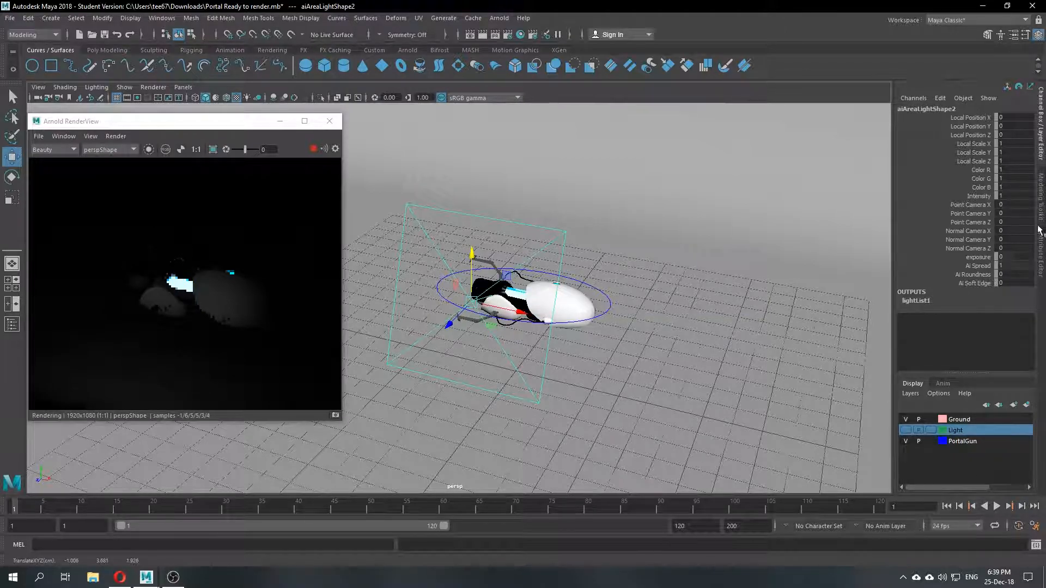
Step: Open the area light's attributes and give the light a light blue colour
{"action": "left_click", "coordinate": [1042, 256]}
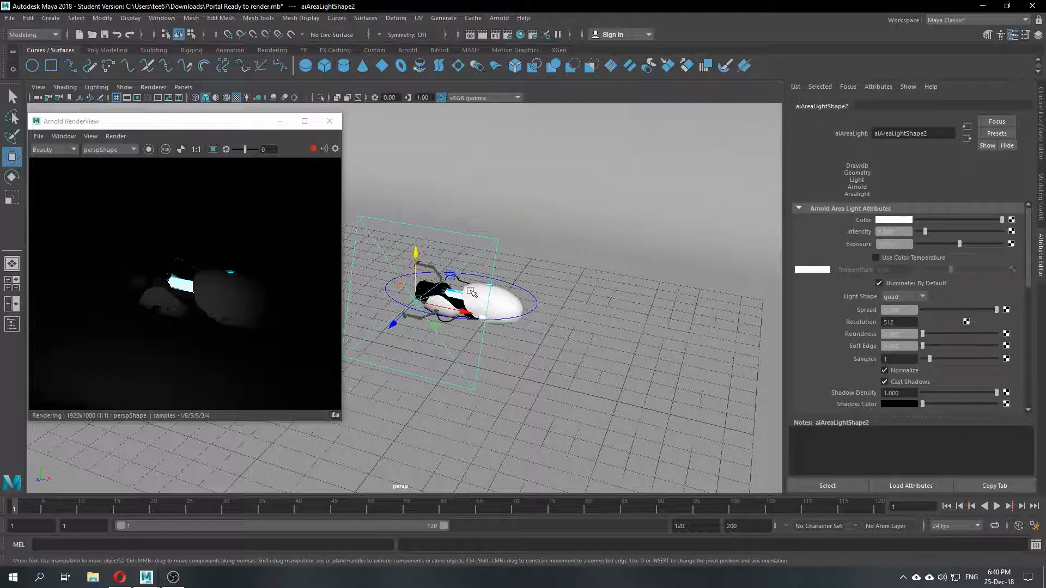
{"action": "left_click_drag", "start_coordinate": [478, 284], "coordinate": [457, 259], "text": "alt"}
{"action": "left_click", "coordinate": [893, 220]}
{"action": "left_click", "coordinate": [870, 251]}
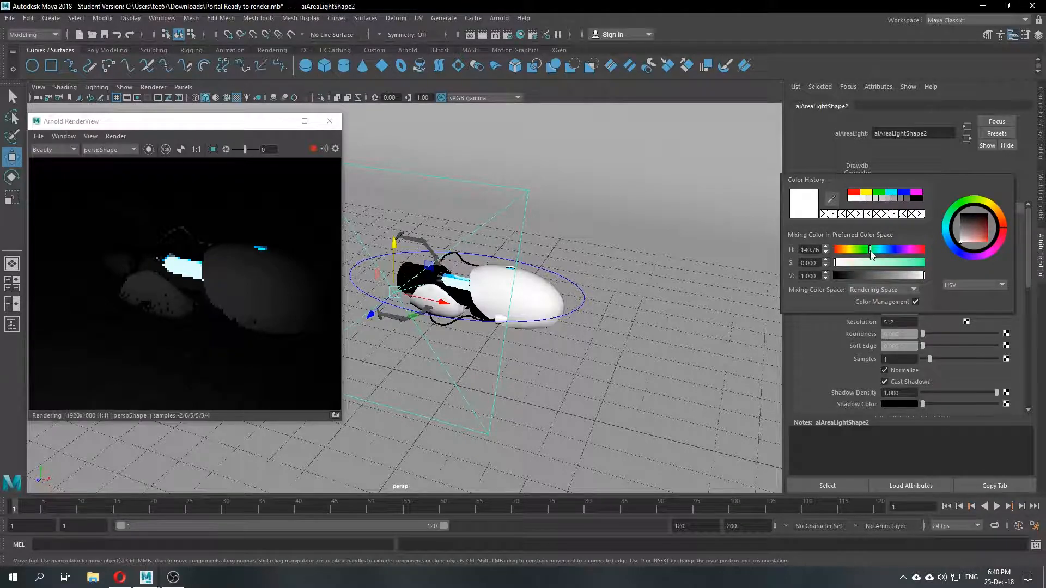
{"action": "left_click_drag", "start_coordinate": [915, 263], "coordinate": [902, 263]}
{"action": "left_click", "coordinate": [889, 249]}
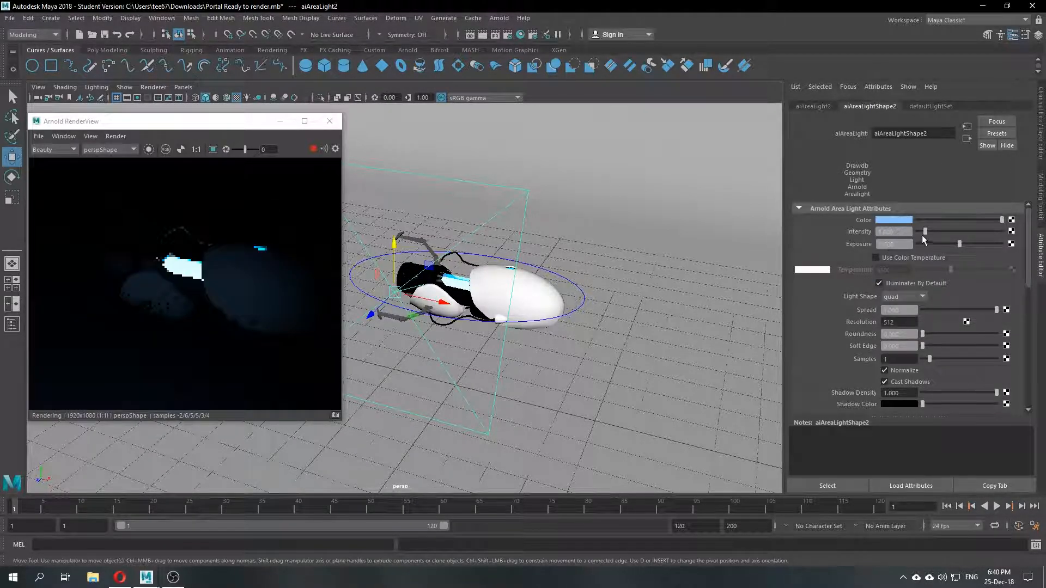
Step: Increase the area light's intensity and exposure, and set its colour to white
{"action": "left_click_drag", "start_coordinate": [967, 232], "coordinate": [980, 232]}
{"action": "left_click", "coordinate": [970, 244]}
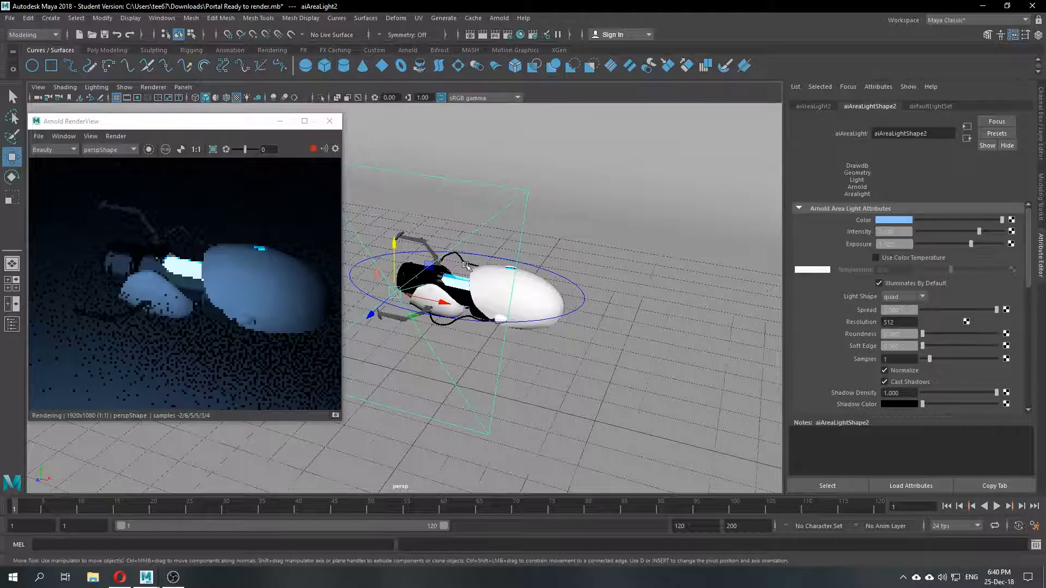
{"action": "left_click", "coordinate": [893, 220]}
{"action": "left_click_drag", "start_coordinate": [872, 267], "coordinate": [786, 256]}
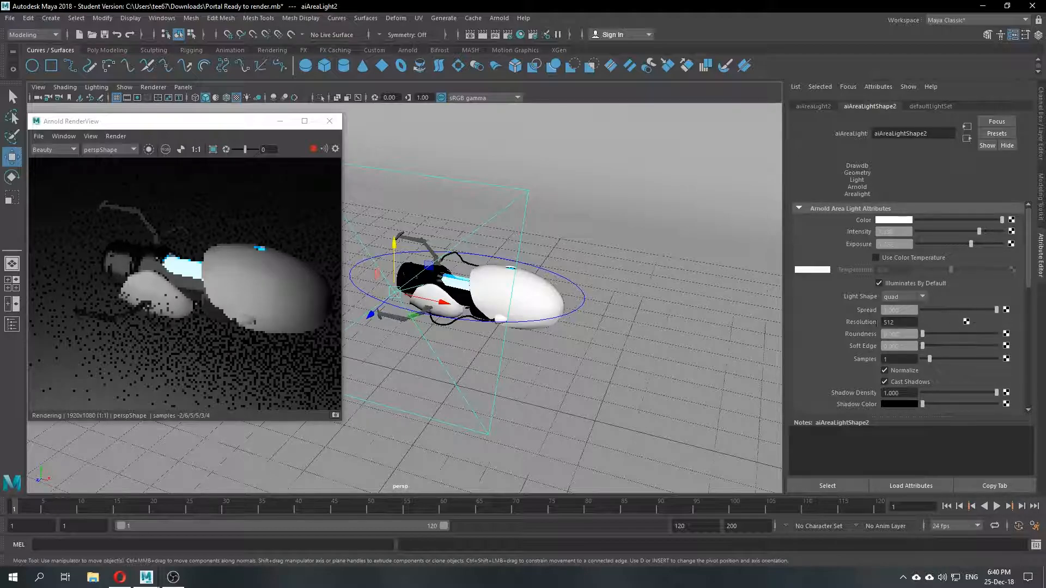
Step: Enable colour temperature on the area light and set it to 7522
{"action": "left_click", "coordinate": [929, 257]}
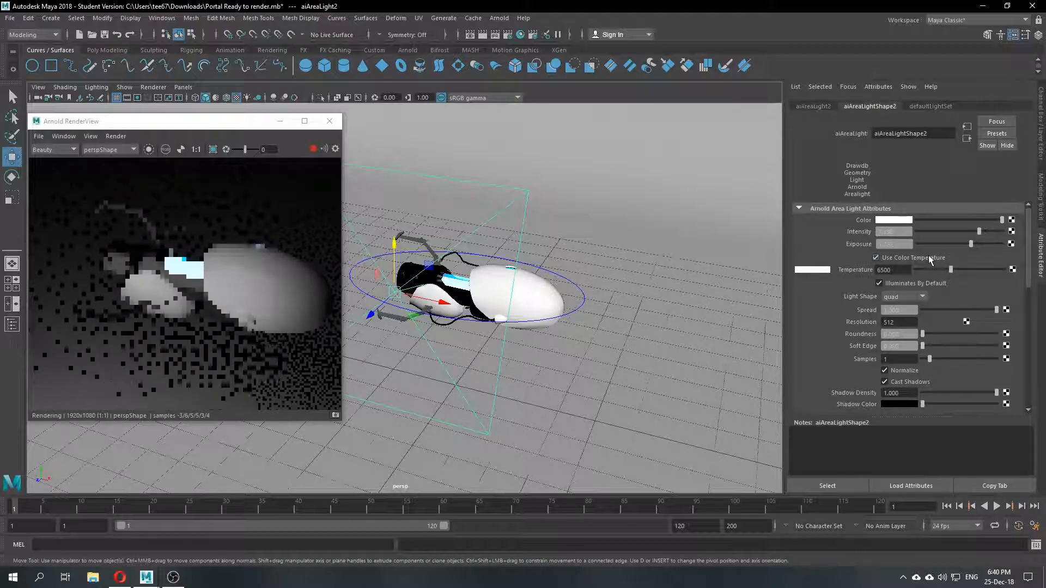
{"action": "left_click_drag", "start_coordinate": [950, 269], "coordinate": [959, 269]}
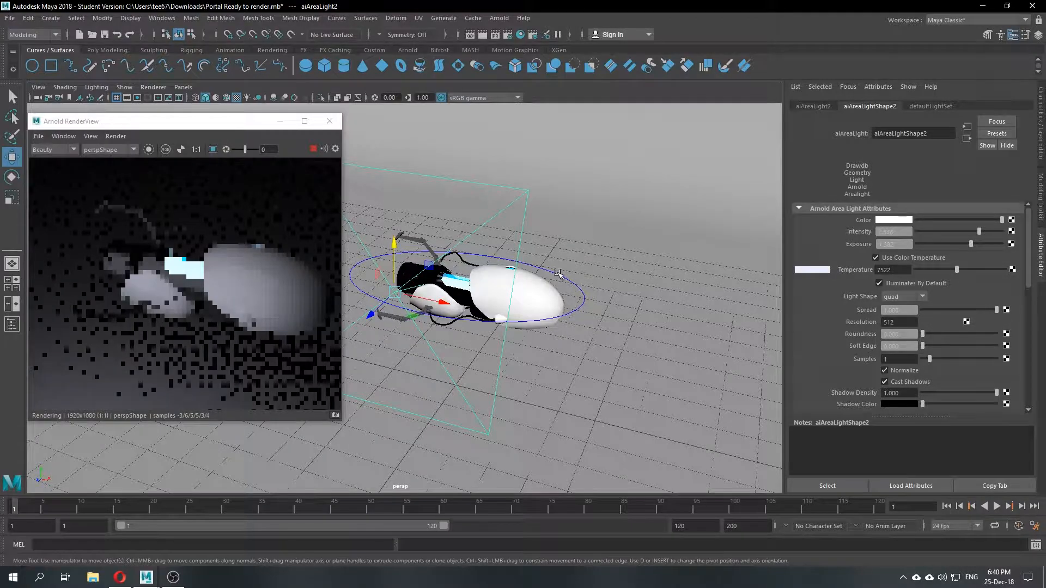
{"action": "scroll", "coordinate": [557, 272], "scroll_direction": "down", "scroll_amount": 5}
{"action": "scroll", "coordinate": [521, 278], "scroll_direction": "up", "scroll_amount": 5}
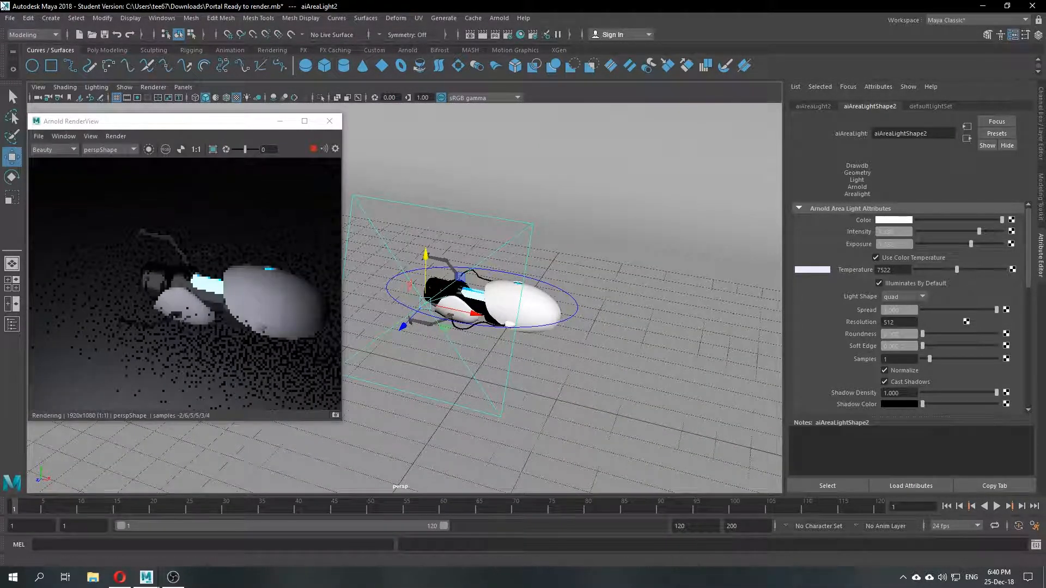
Step: Rotate the area light about its vertical axis so it stands at a steeper angle to the gun
{"action": "left_click", "coordinate": [12, 176]}
{"action": "left_click_drag", "start_coordinate": [430, 327], "coordinate": [437, 309]}
{"action": "left_click", "coordinate": [411, 284]}
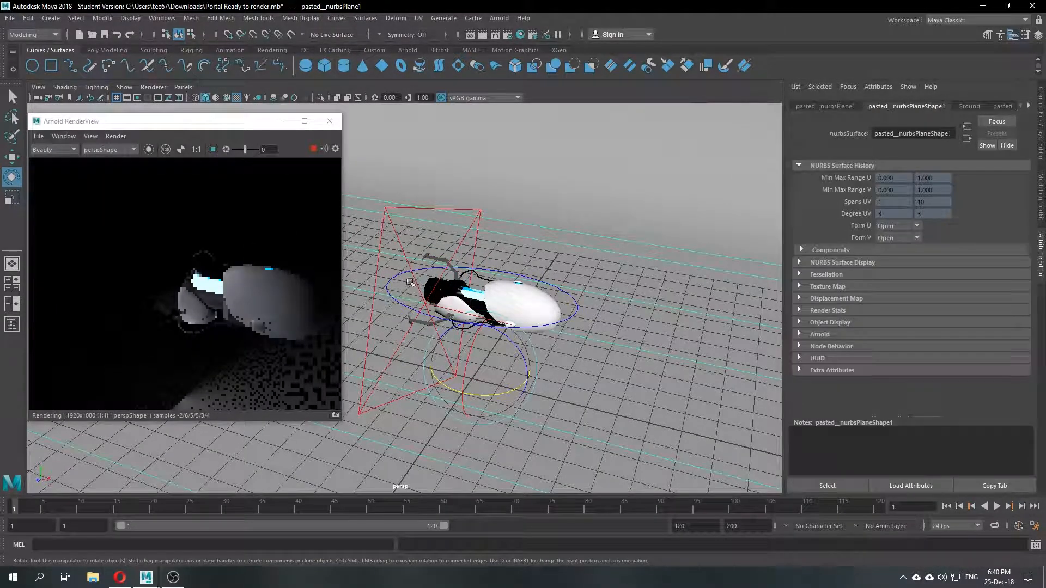
{"action": "key", "text": "ctrl+z"}
Step: Raise the area light above the gun, then reposition it beside the claw end at about X -3.0, Y 4.7, Z 1.9
{"action": "key", "text": "w"}
{"action": "left_click_drag", "start_coordinate": [428, 262], "coordinate": [428, 143]}
{"action": "left_click", "coordinate": [421, 173]}
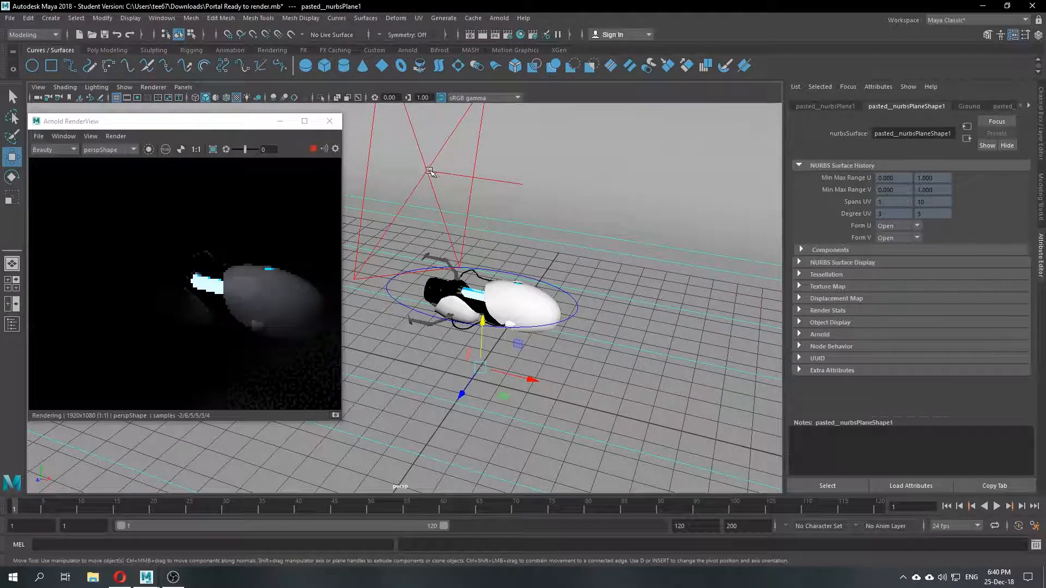
{"action": "left_click", "coordinate": [424, 172]}
{"action": "left_click_drag", "start_coordinate": [427, 140], "coordinate": [383, 271]}
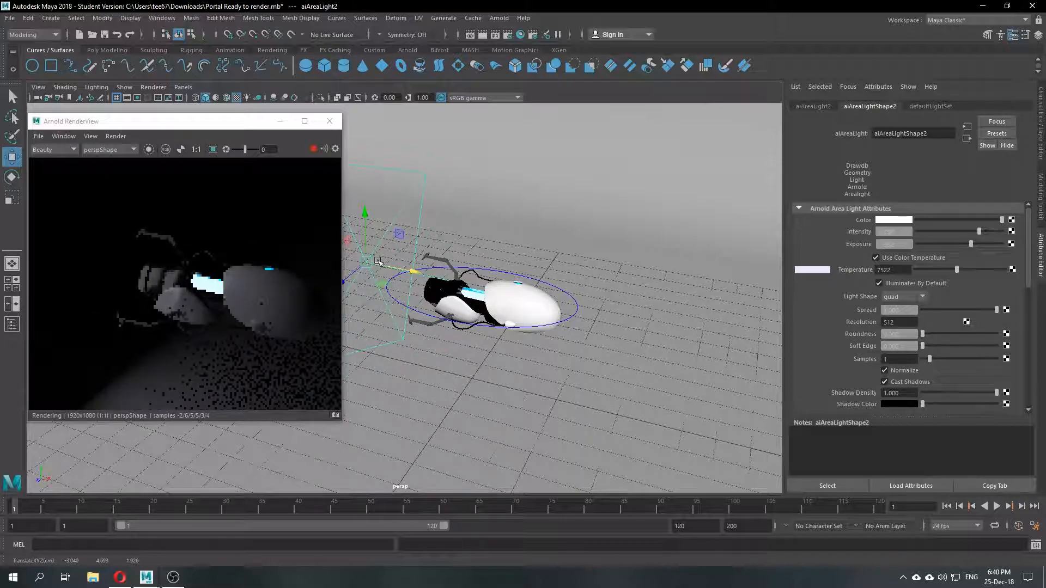
Step: Delete the area light and add an Arnold skydome light in its place
{"action": "key", "text": "Delete"}
{"action": "left_click_drag", "start_coordinate": [471, 252], "coordinate": [512, 252], "text": "alt"}
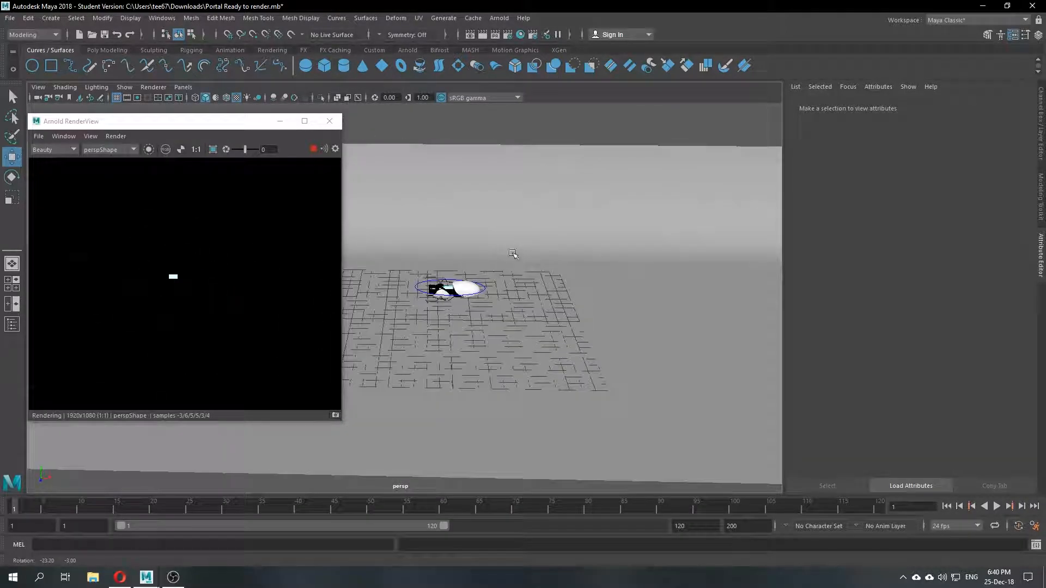
{"action": "left_click", "coordinate": [498, 18]}
{"action": "mouse_move", "coordinate": [530, 71]}
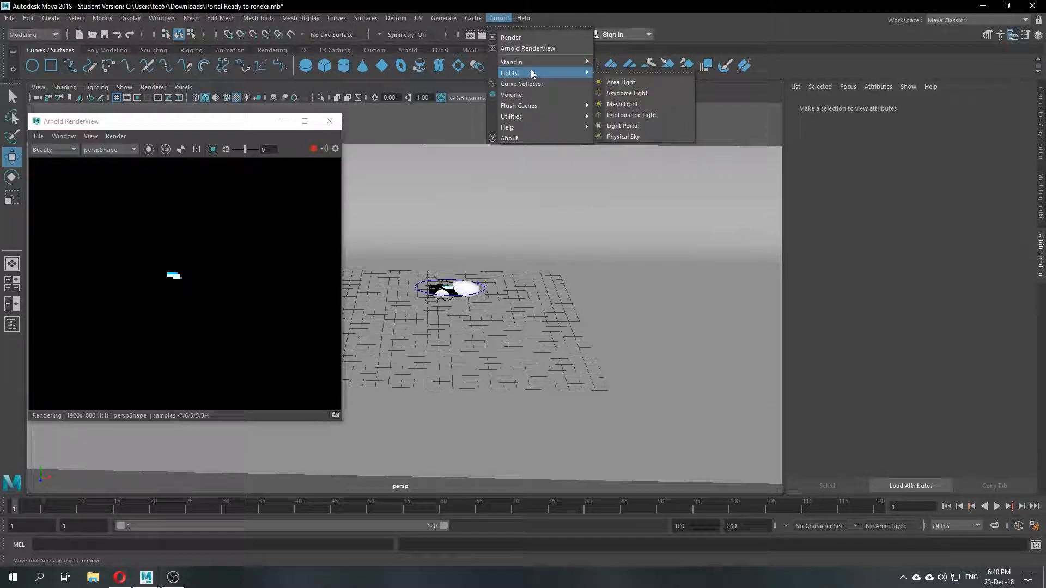
{"action": "left_click", "coordinate": [627, 93]}
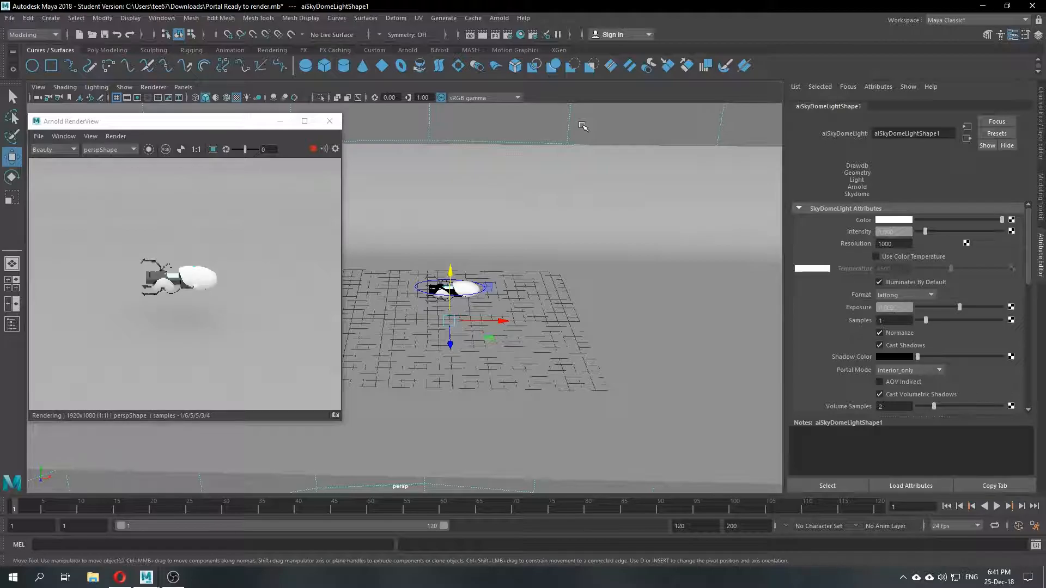
Step: Raise the skydome light's intensity, lower its exposure and set its samples to 2
{"action": "scroll", "coordinate": [463, 229], "scroll_direction": "up", "scroll_amount": 3}
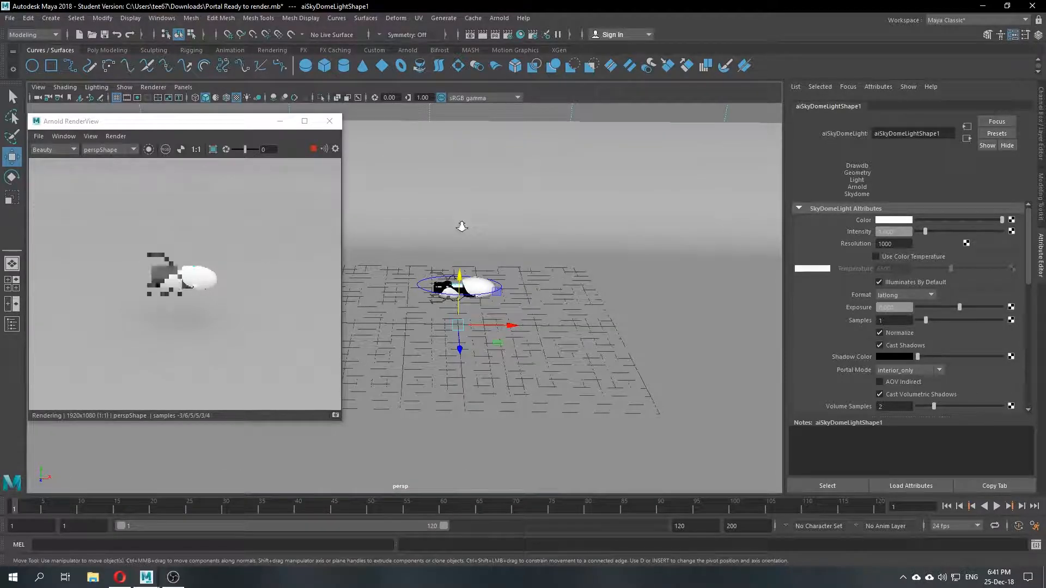
{"action": "middle_click_drag", "start_coordinate": [561, 252], "coordinate": [515, 264], "text": "alt"}
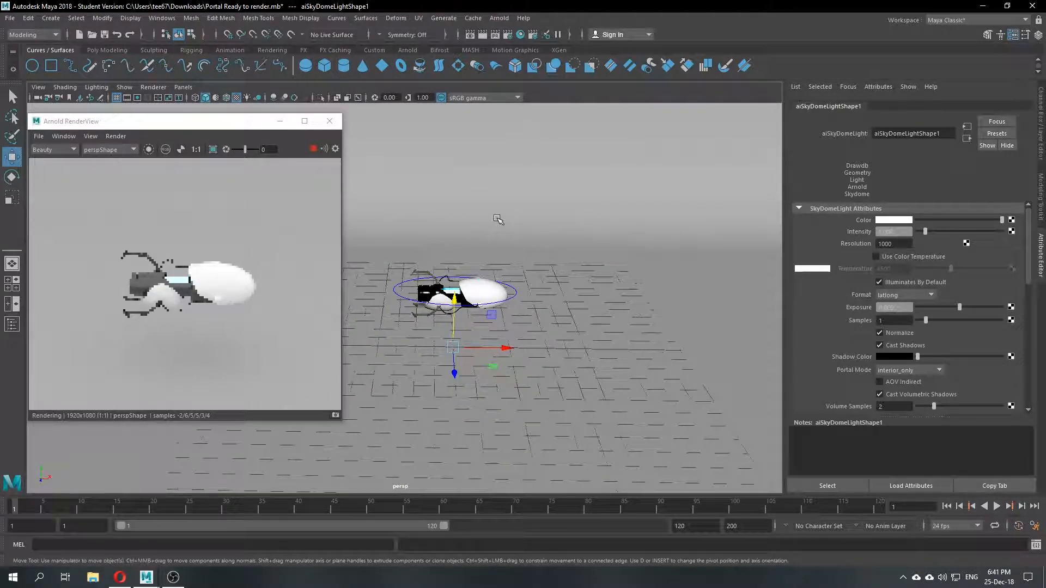
{"action": "scroll", "coordinate": [484, 242], "scroll_direction": "up", "scroll_amount": 2}
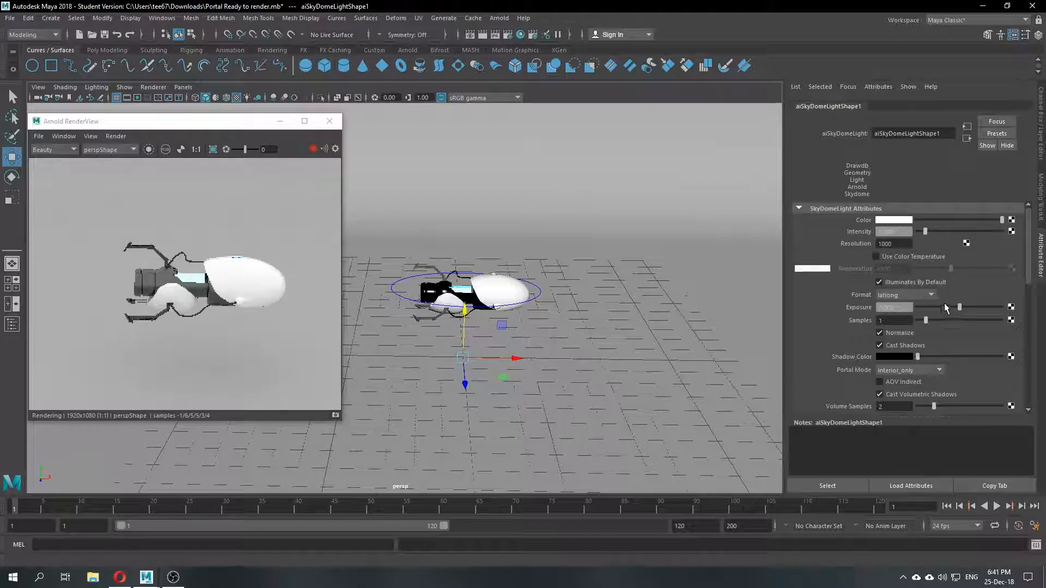
{"action": "left_click_drag", "start_coordinate": [959, 308], "coordinate": [959, 310]}
{"action": "left_click_drag", "start_coordinate": [926, 231], "coordinate": [935, 232]}
{"action": "left_click_drag", "start_coordinate": [958, 308], "coordinate": [944, 307]}
{"action": "left_click", "coordinate": [932, 320]}
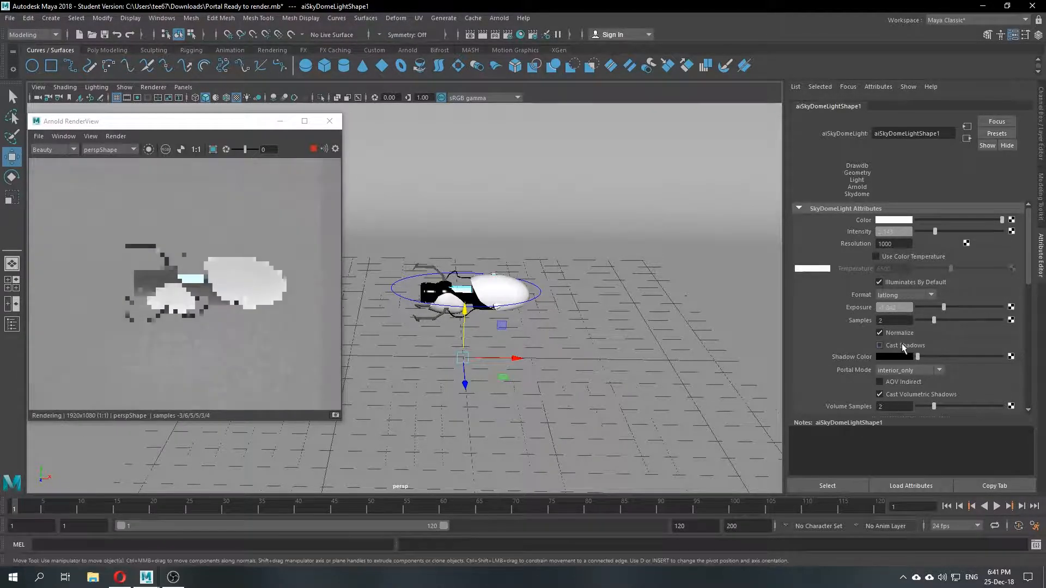
Step: Delete the skydome light and try to add an Arnold mesh light with no mesh selected
{"action": "scroll", "coordinate": [602, 304], "scroll_direction": "up", "scroll_amount": 3}
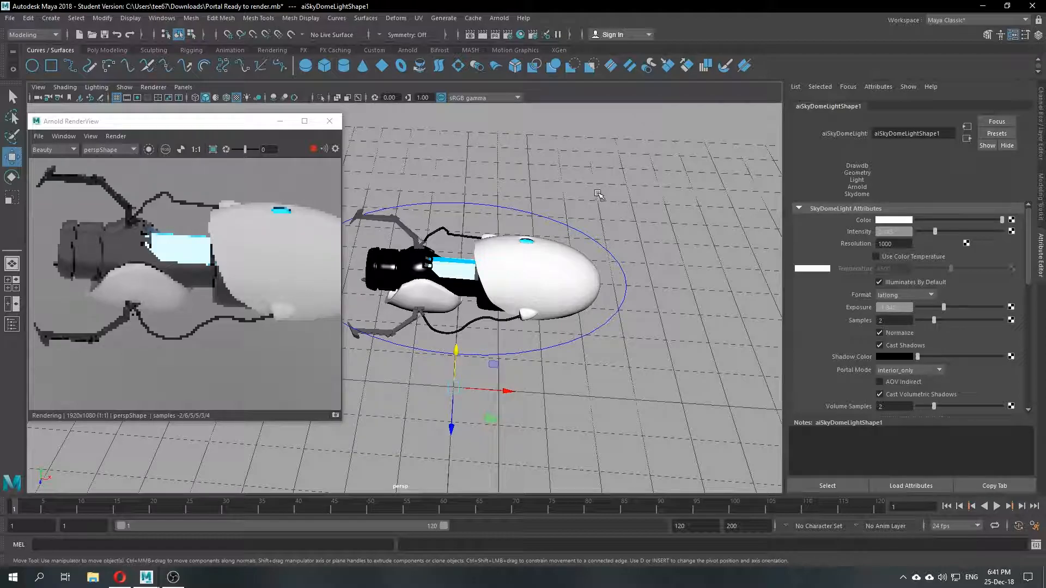
{"action": "scroll", "coordinate": [591, 202], "scroll_direction": "down", "scroll_amount": 10}
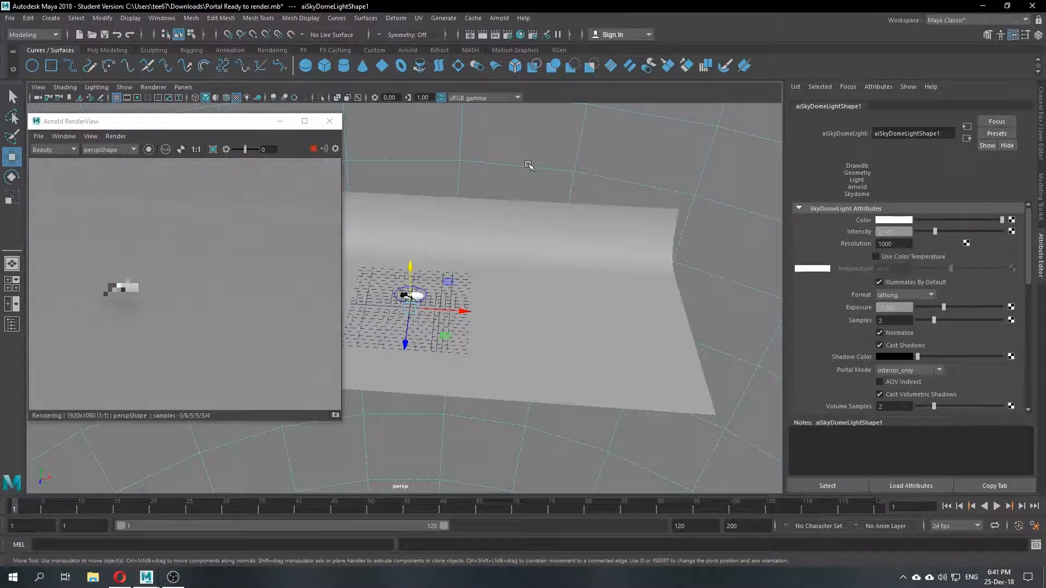
{"action": "key", "text": "Delete"}
{"action": "left_click", "coordinate": [494, 20]}
{"action": "mouse_move", "coordinate": [551, 71]}
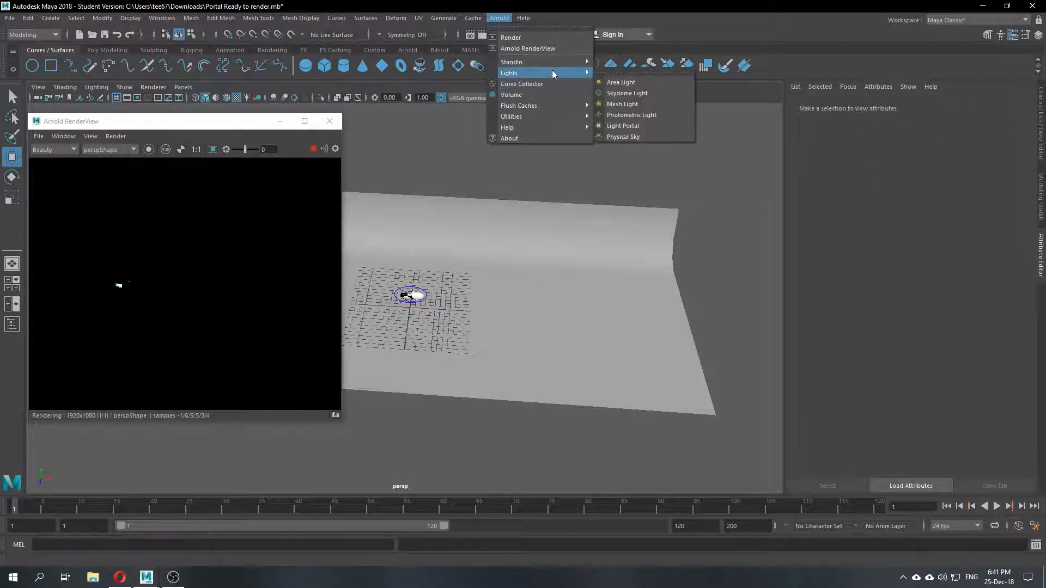
{"action": "left_click", "coordinate": [637, 104]}
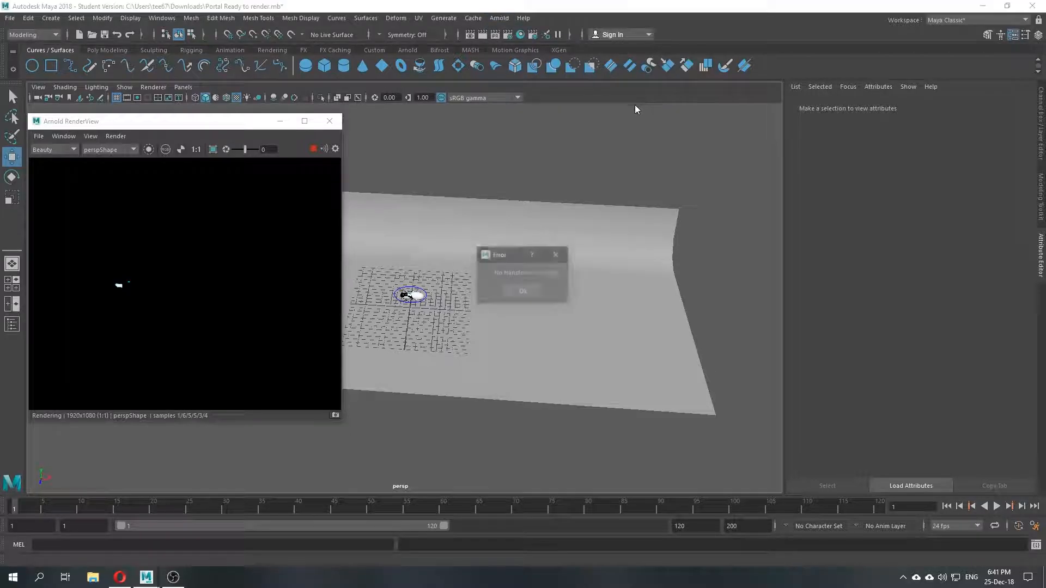
{"action": "left_click", "coordinate": [513, 292]}
Step: Create a polygon sphere on the ground and move it in front of the gun, at about X 2.4
{"action": "scroll", "coordinate": [512, 289], "scroll_direction": "up", "scroll_amount": 10}
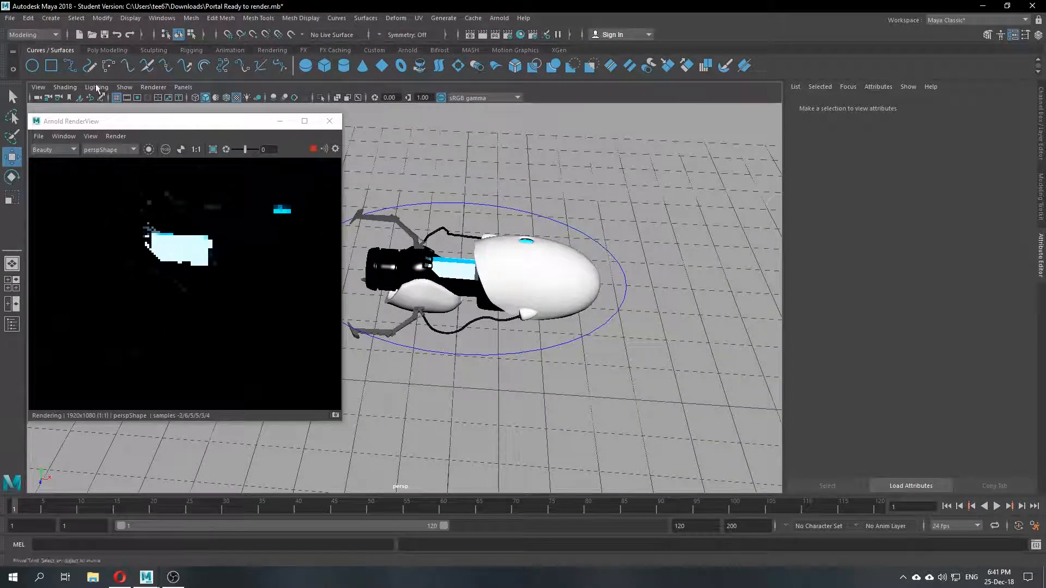
{"action": "left_click", "coordinate": [117, 50]}
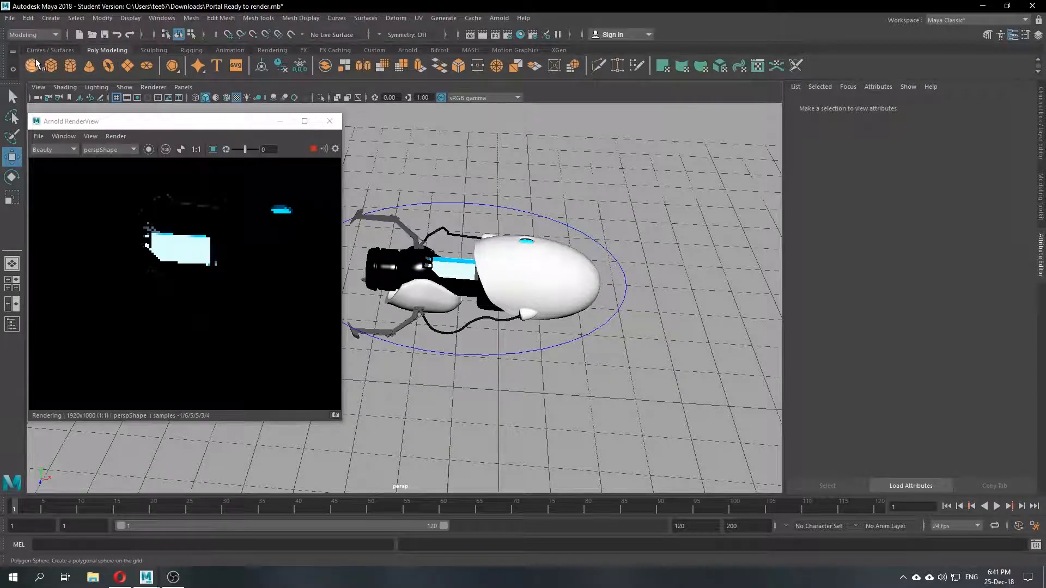
{"action": "left_click", "coordinate": [32, 63]}
{"action": "left_click_drag", "start_coordinate": [632, 204], "coordinate": [559, 450]}
{"action": "left_click_drag", "start_coordinate": [618, 397], "coordinate": [613, 395]}
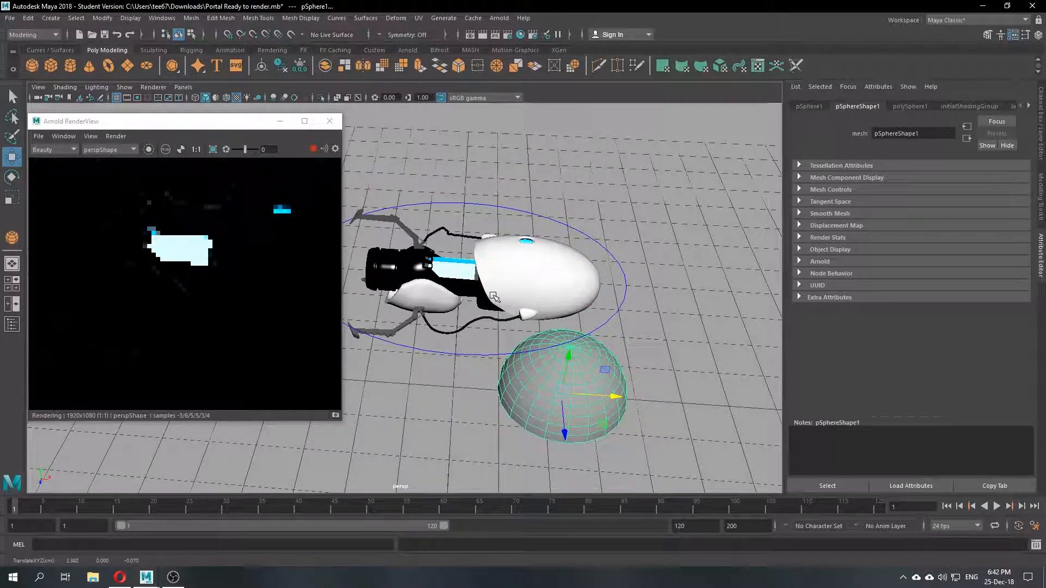
Step: Convert the selected sphere into an Arnold mesh light
{"action": "left_click", "coordinate": [499, 18]}
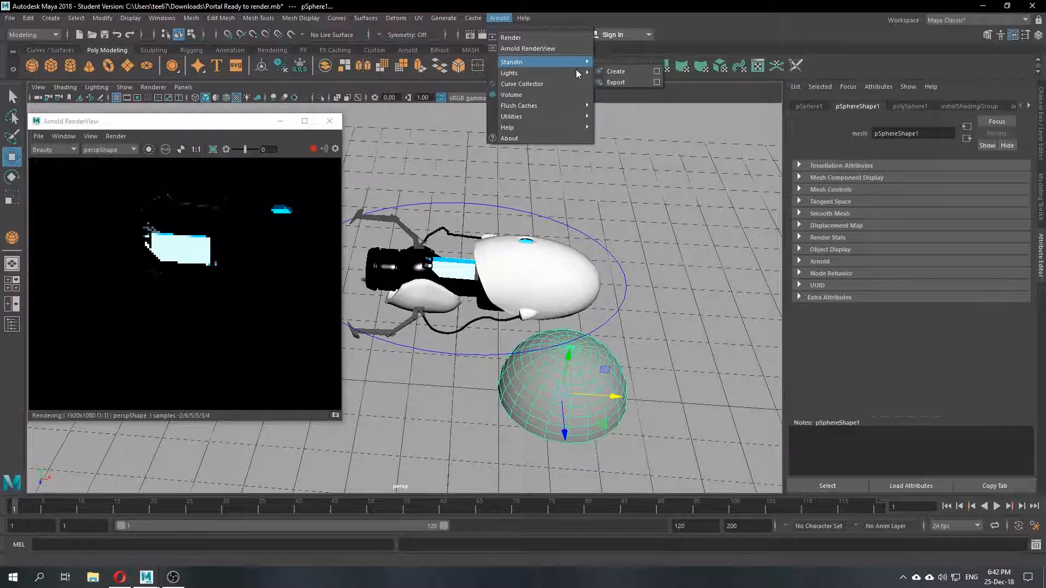
{"action": "mouse_move", "coordinate": [558, 65]}
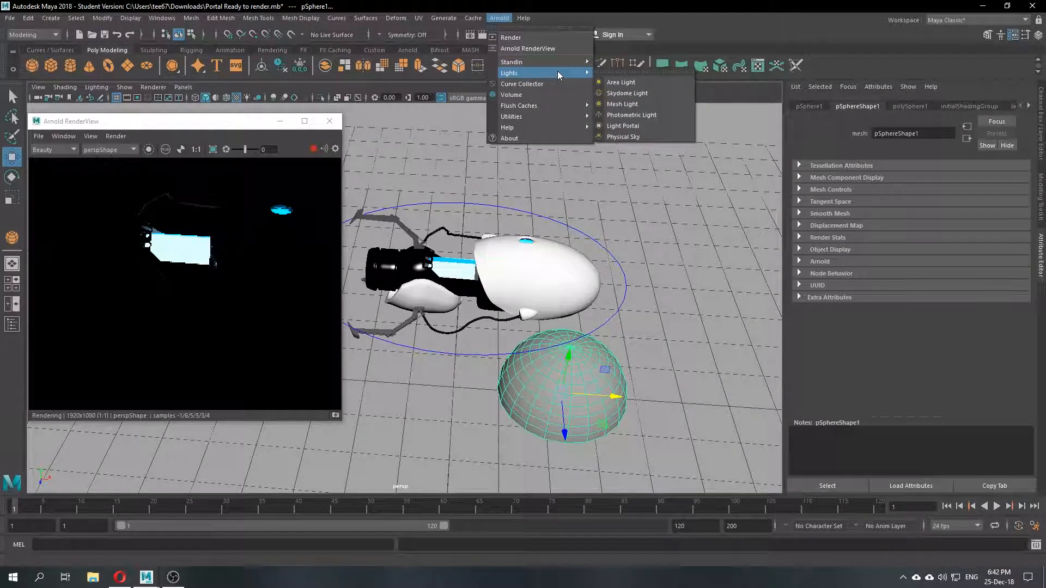
{"action": "left_click", "coordinate": [638, 102]}
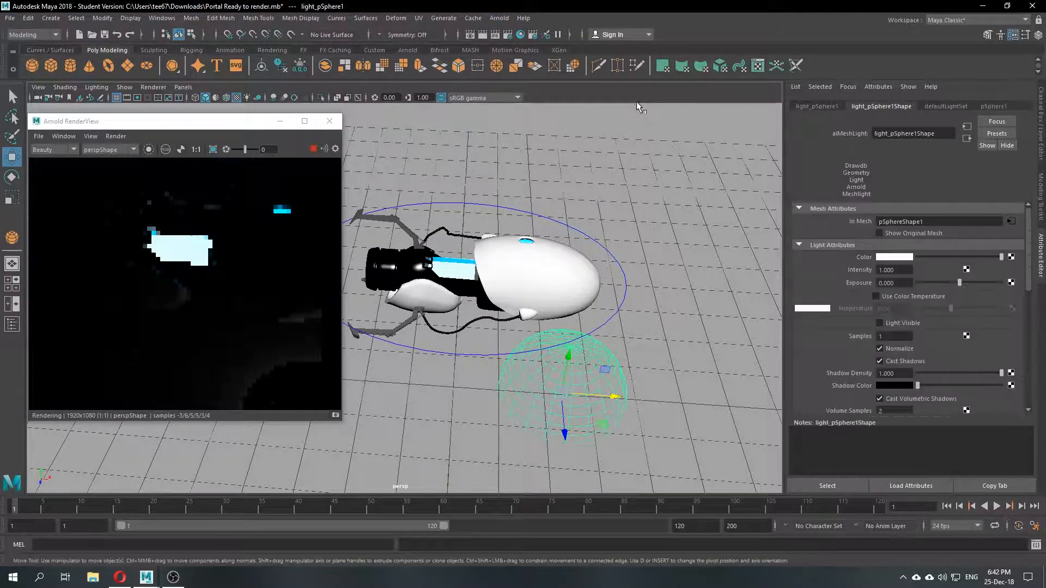
Step: Move the mesh light beyond the white shell's rounded end, at about X 4.2, Y 3.5, and set its exposure to 5
{"action": "left_click_drag", "start_coordinate": [564, 361], "coordinate": [594, 237]}
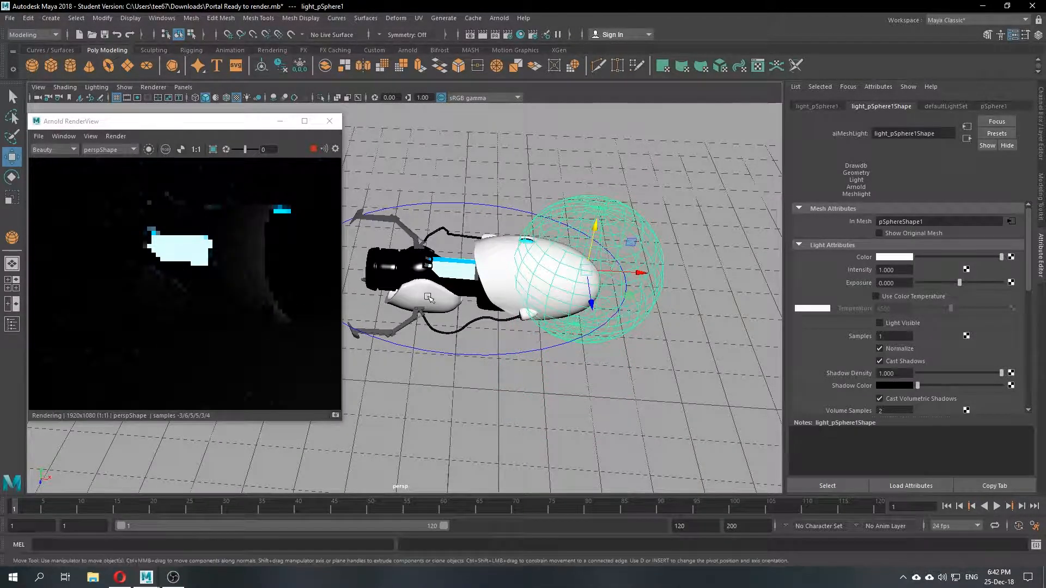
{"action": "scroll", "coordinate": [428, 296], "scroll_direction": "down", "scroll_amount": 3}
{"action": "middle_click_drag", "start_coordinate": [511, 292], "coordinate": [615, 297], "text": "alt"}
{"action": "left_click_drag", "start_coordinate": [616, 298], "coordinate": [694, 297]}
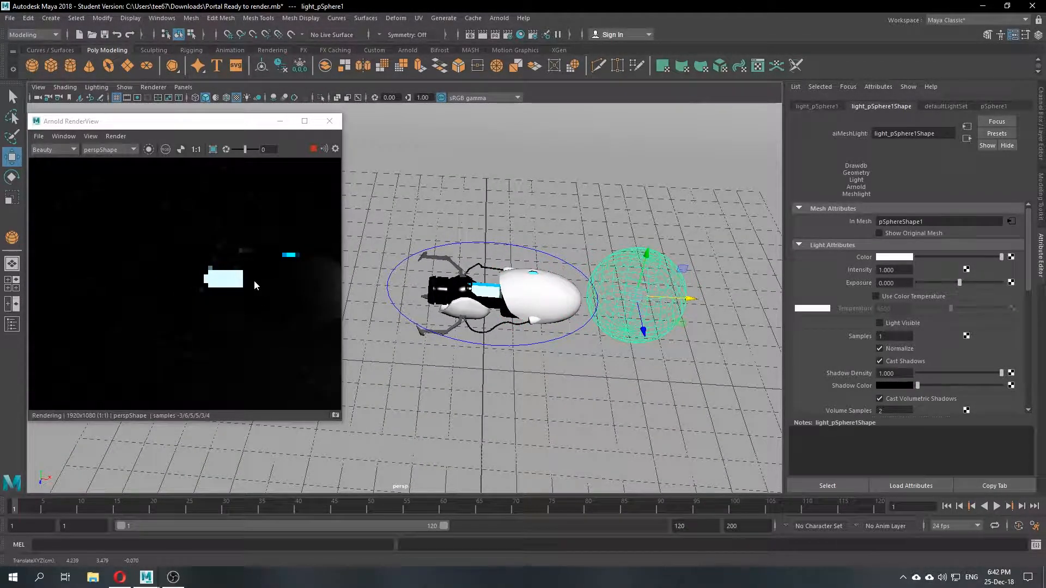
{"action": "left_click", "coordinate": [175, 277]}
{"action": "left_click_drag", "start_coordinate": [959, 283], "coordinate": [1034, 305]}
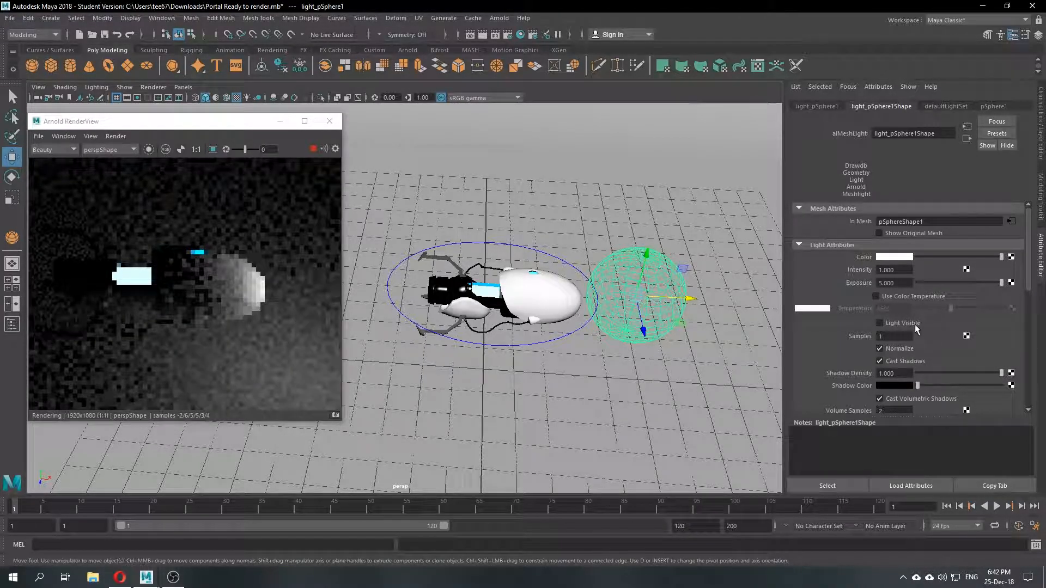
Step: Move the mesh light behind the gun, to about X 1.2, Y 3.5, Z -4.0, and check its effect in the render
{"action": "left_click_drag", "start_coordinate": [678, 298], "coordinate": [468, 294]}
{"action": "middle_click_drag", "start_coordinate": [525, 283], "coordinate": [585, 281], "text": "alt"}
{"action": "left_click_drag", "start_coordinate": [536, 281], "coordinate": [626, 240]}
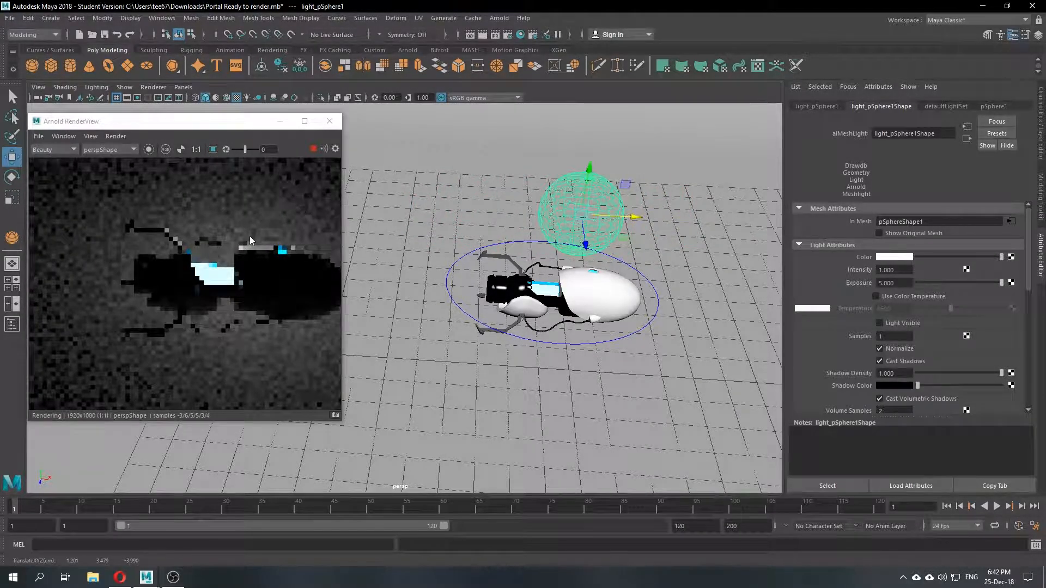
{"action": "scroll", "coordinate": [229, 237], "scroll_direction": "up", "scroll_amount": 1}
{"action": "left_click", "coordinate": [226, 239]}
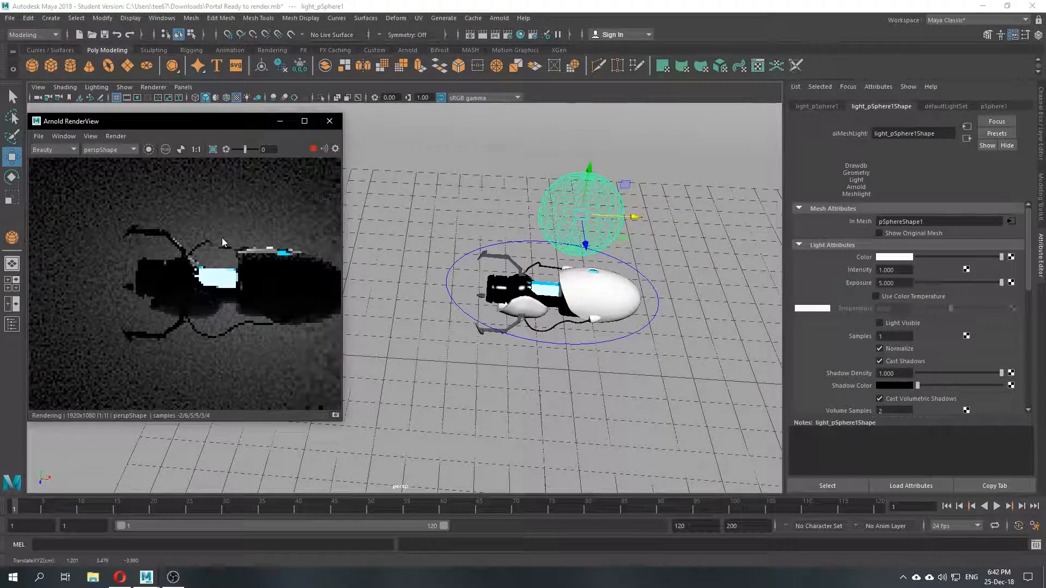
Step: Shift the mesh light to about X 0.1, bring it in front of the gun and frame the result in the render view
{"action": "left_click_drag", "start_coordinate": [627, 214], "coordinate": [595, 215]}
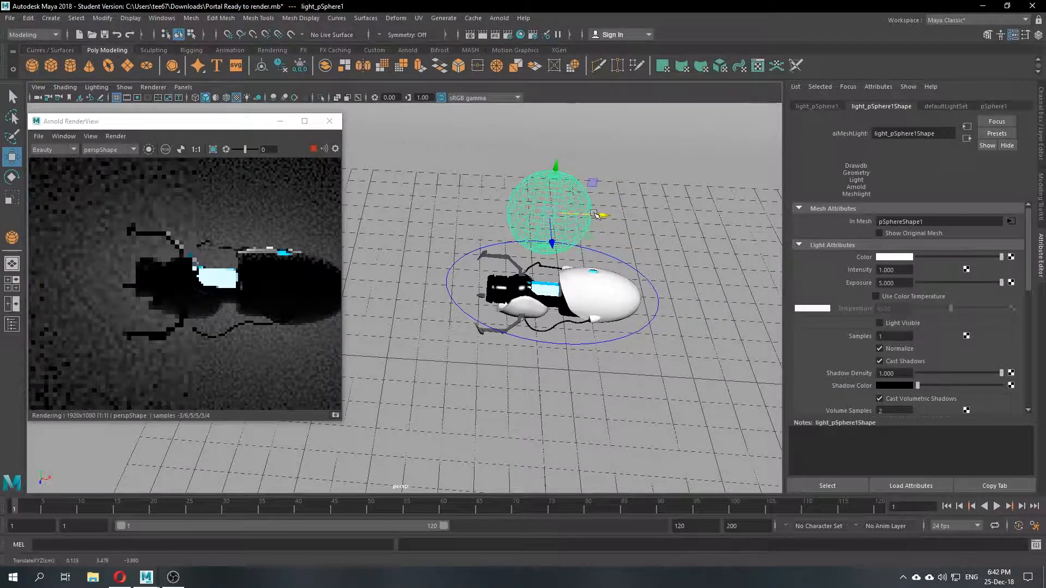
{"action": "left_click_drag", "start_coordinate": [552, 246], "coordinate": [569, 403]}
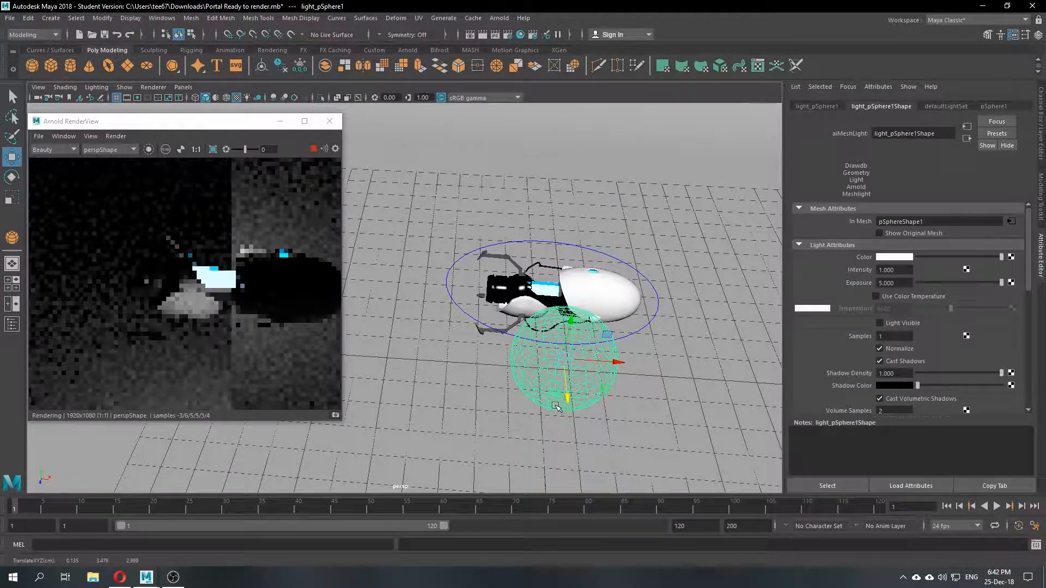
{"action": "left_click_drag", "start_coordinate": [265, 309], "coordinate": [175, 302]}
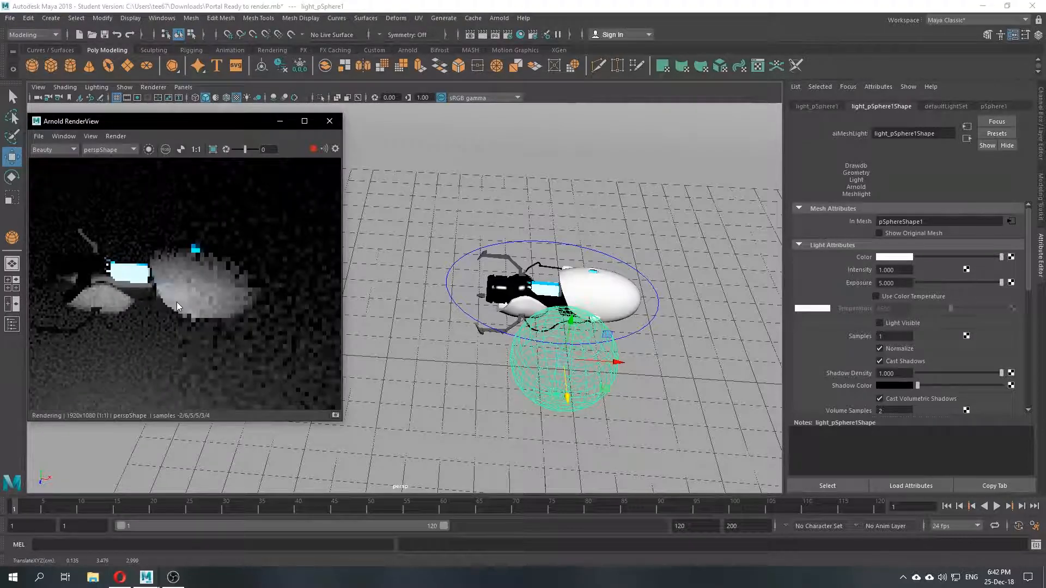
{"action": "scroll", "coordinate": [184, 293], "scroll_direction": "down", "scroll_amount": 1}
{"action": "key", "text": "f"}
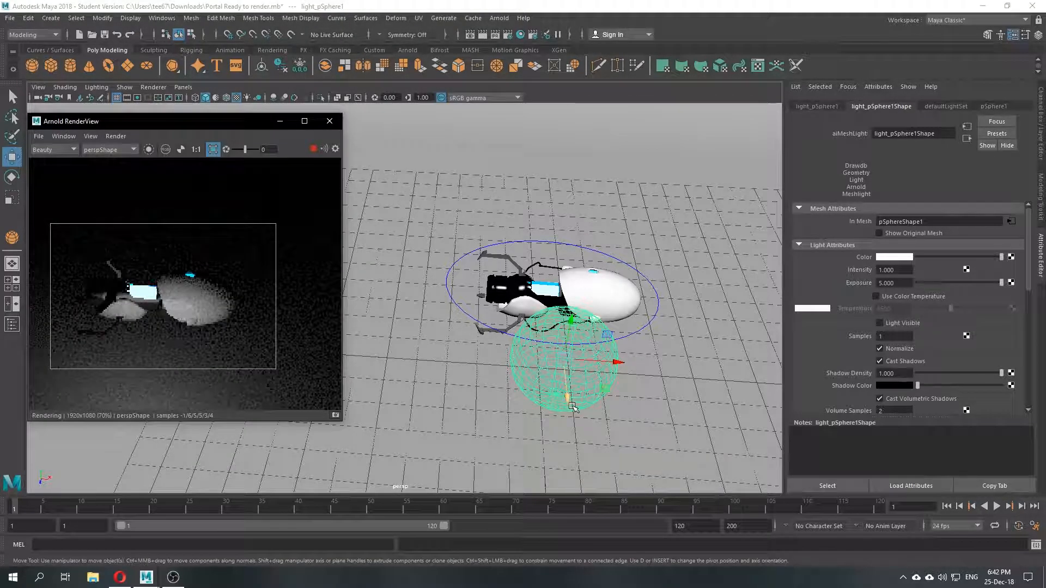
Step: Move the mesh light back behind the gun, to about Z -3.6, and delete the light
{"action": "left_click_drag", "start_coordinate": [569, 401], "coordinate": [558, 244]}
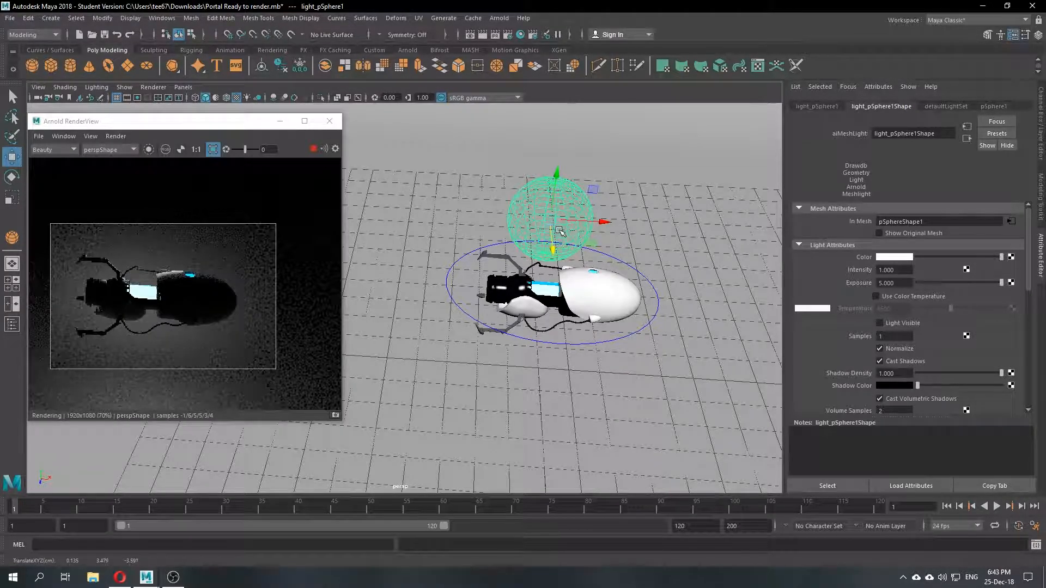
{"action": "mouse_move", "coordinate": [557, 251]}
{"action": "left_mouse_down"}
{"action": "mouse_move", "coordinate": [559, 283]}
{"action": "mouse_move", "coordinate": [567, 248]}
{"action": "left_mouse_up"}
{"action": "key", "text": "d"}
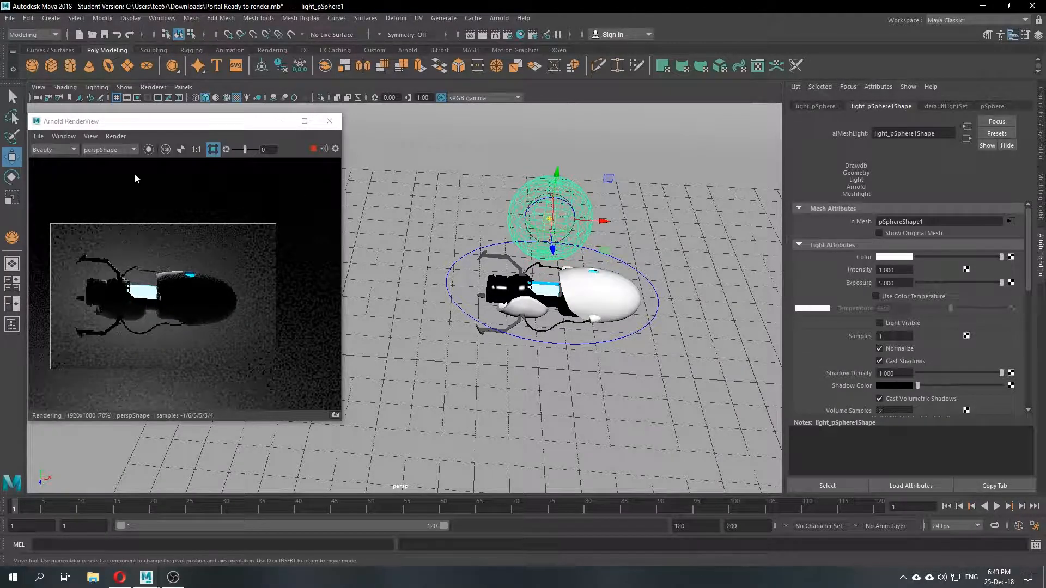
{"action": "left_click", "coordinate": [10, 197]}
{"action": "left_click_drag", "start_coordinate": [549, 218], "coordinate": [562, 255]}
{"action": "key", "text": "w"}
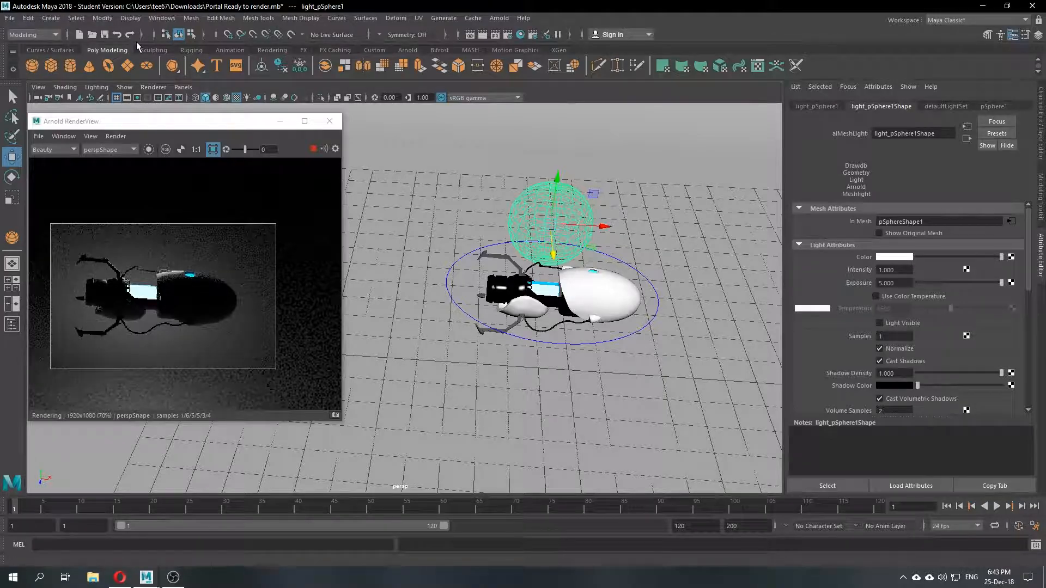
{"action": "key", "text": "Delete"}
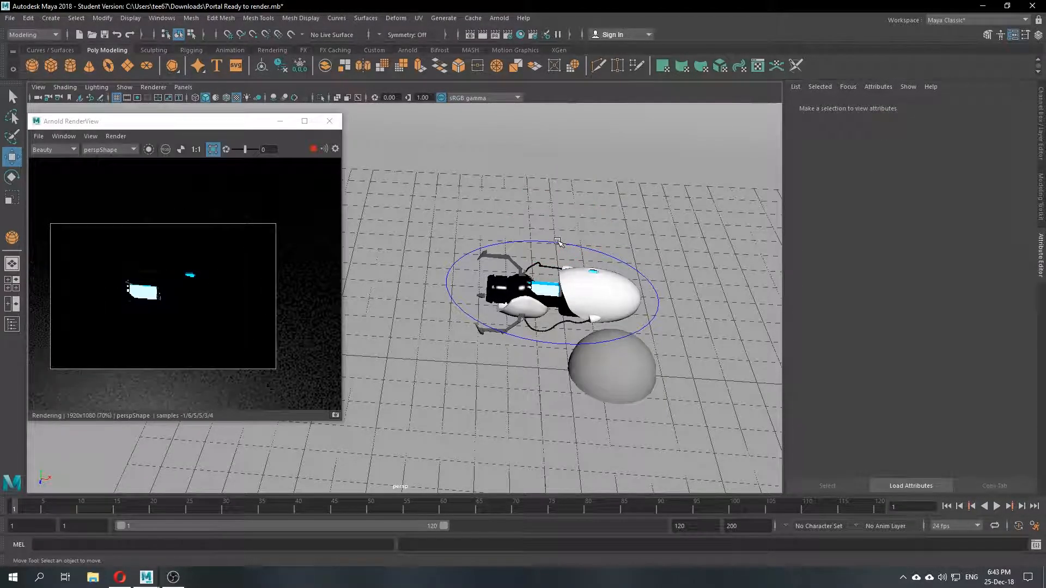
Step: Add an Arnold photometric light and move it up behind the portal gun
{"action": "left_click", "coordinate": [546, 291]}
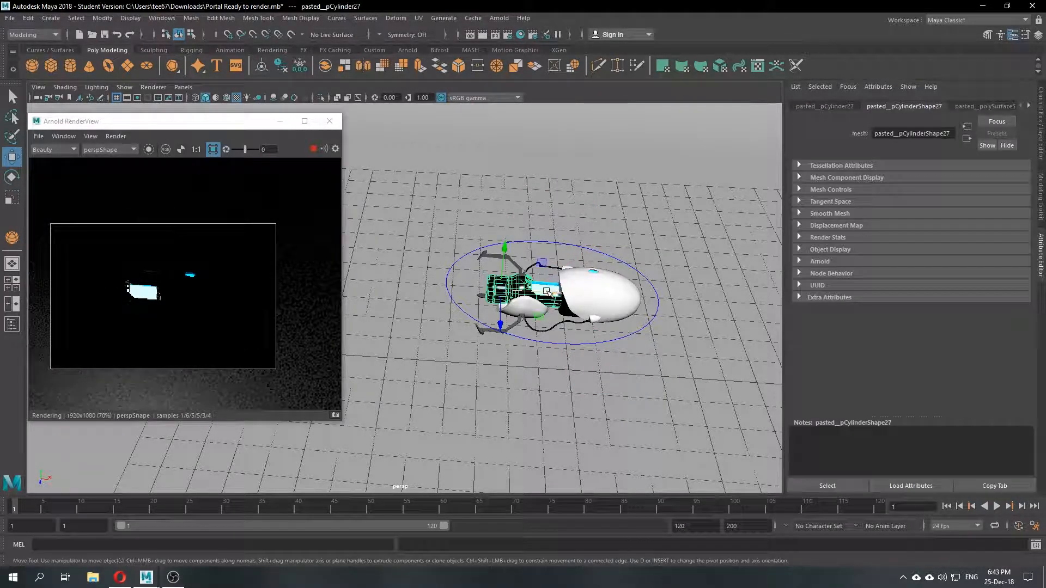
{"action": "left_click_drag", "start_coordinate": [546, 292], "coordinate": [547, 291]}
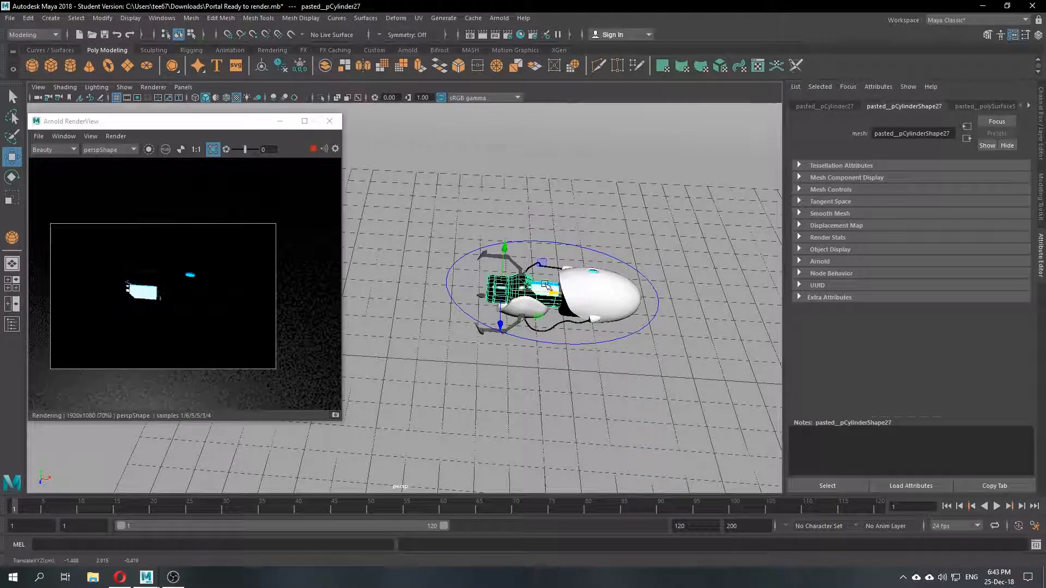
{"action": "left_click", "coordinate": [509, 18]}
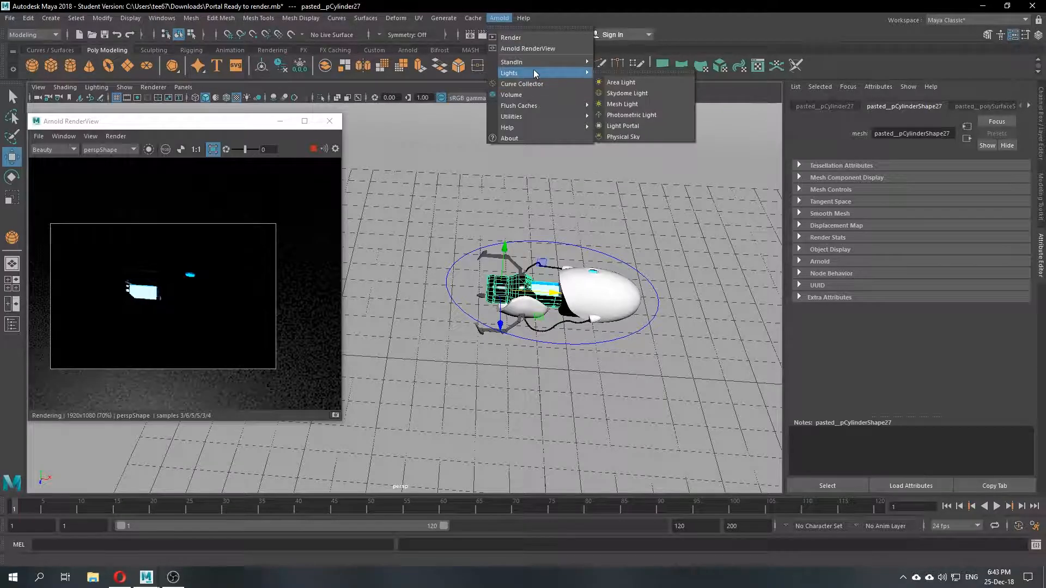
{"action": "mouse_move", "coordinate": [554, 73]}
{"action": "left_click", "coordinate": [637, 115]}
{"action": "left_click_drag", "start_coordinate": [542, 335], "coordinate": [572, 152]}
Step: Try adjusting the photometric light's intensity and exposure, and delete the light
{"action": "left_click_drag", "start_coordinate": [978, 254], "coordinate": [967, 254]}
{"action": "left_click_drag", "start_coordinate": [959, 300], "coordinate": [966, 300]}
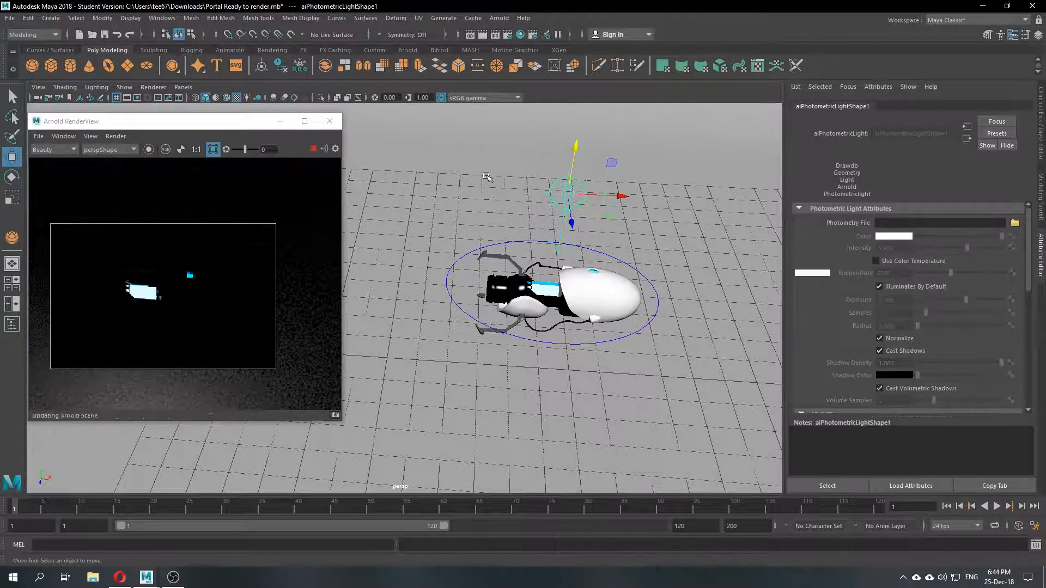
{"action": "key", "text": "Delete"}
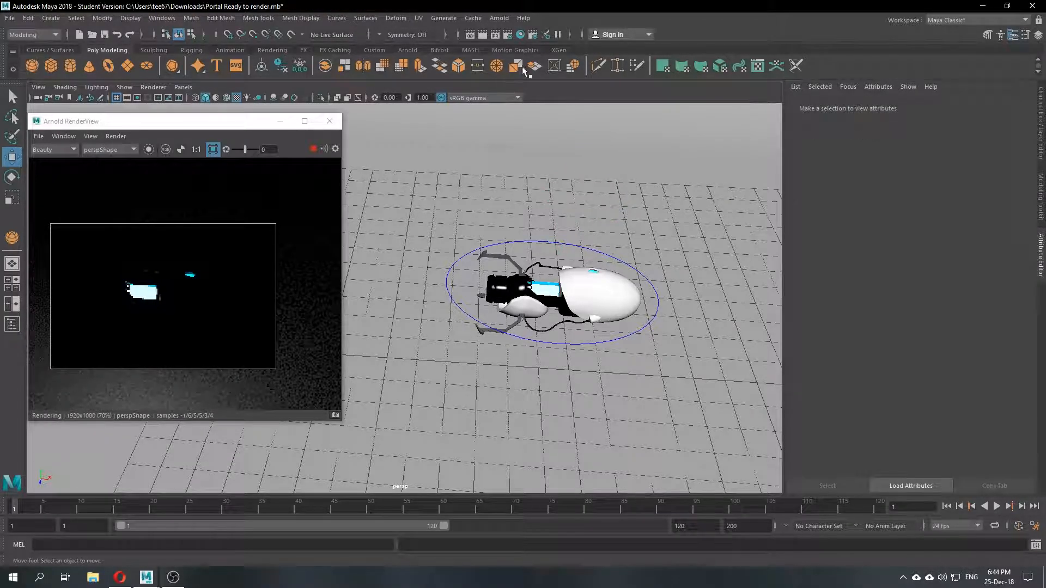
Step: Try an Arnold light portal in front of the gun at about Y 2.8, Z 3.4, and delete it
{"action": "left_click", "coordinate": [498, 16]}
{"action": "left_click", "coordinate": [372, 100]}
{"action": "left_click", "coordinate": [374, 100]}
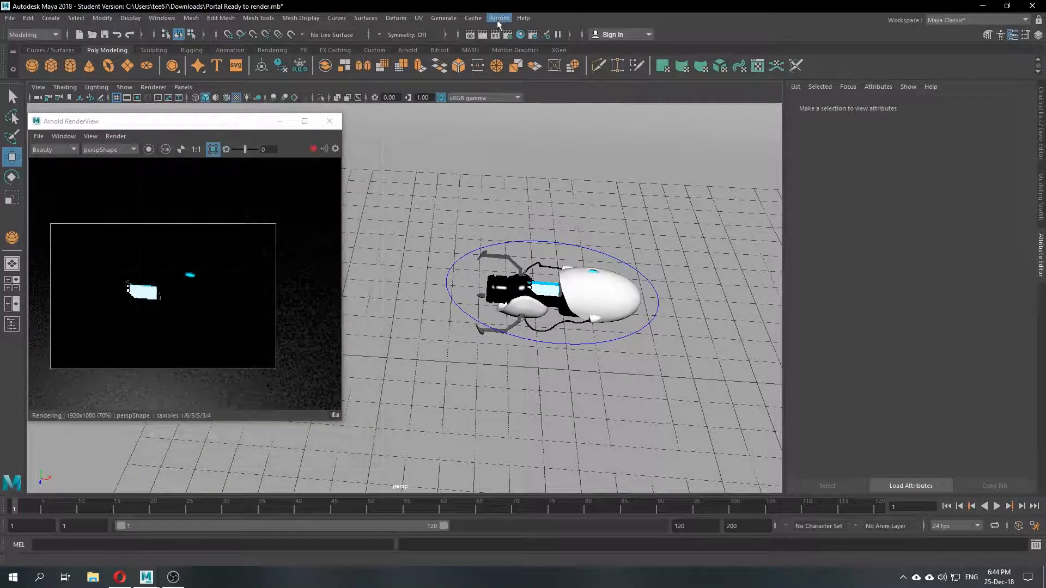
{"action": "left_click", "coordinate": [498, 18]}
{"action": "mouse_move", "coordinate": [565, 74]}
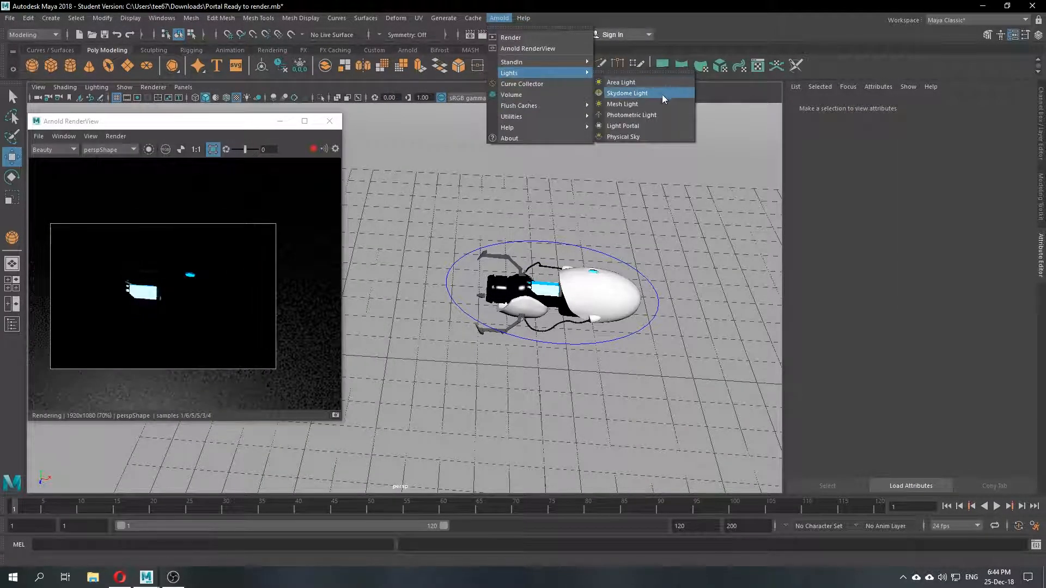
{"action": "left_click", "coordinate": [652, 128]}
{"action": "left_click_drag", "start_coordinate": [546, 331], "coordinate": [543, 267]}
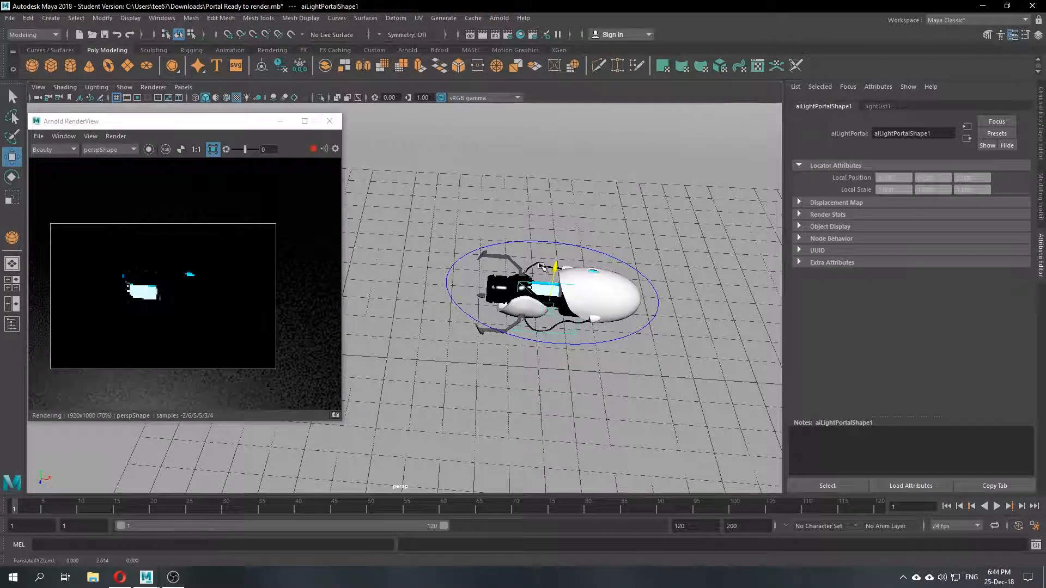
{"action": "left_click_drag", "start_coordinate": [550, 345], "coordinate": [549, 380]}
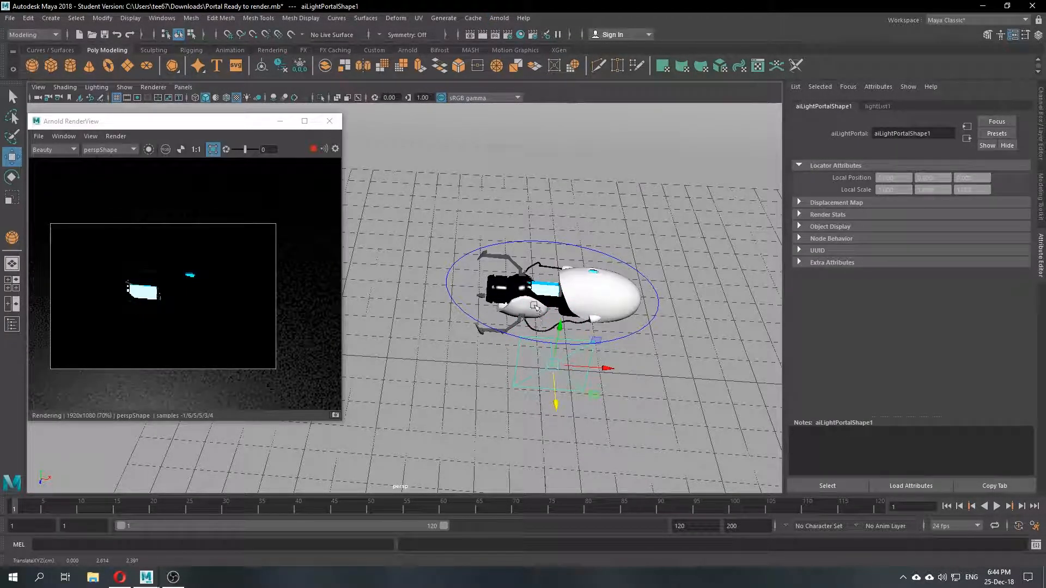
{"action": "key", "text": "Delete"}
Step: Add an Arnold physical sky to the scene and check its effect on the gun in the render
{"action": "left_click", "coordinate": [499, 18]}
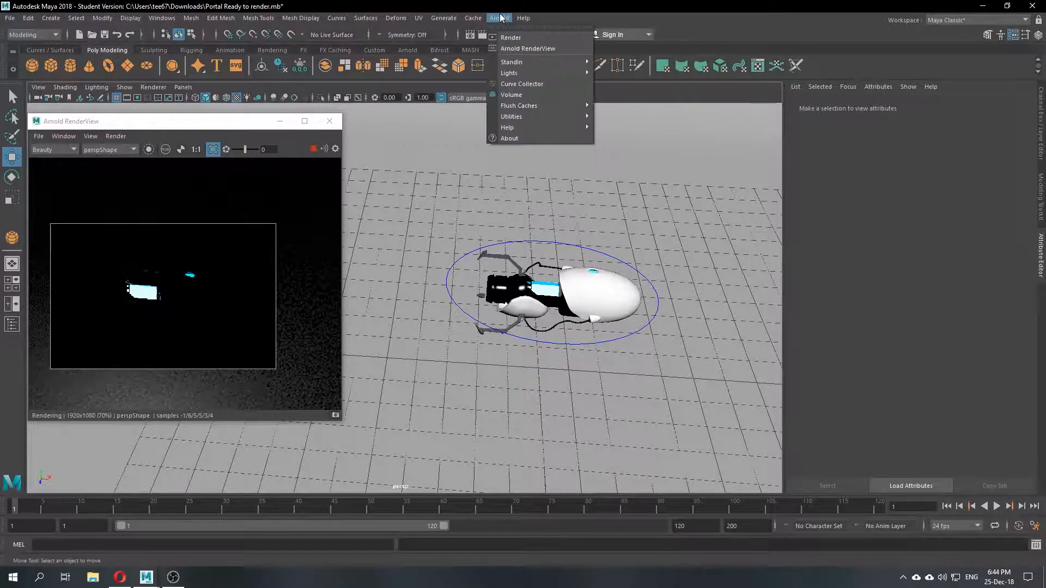
{"action": "mouse_move", "coordinate": [537, 77]}
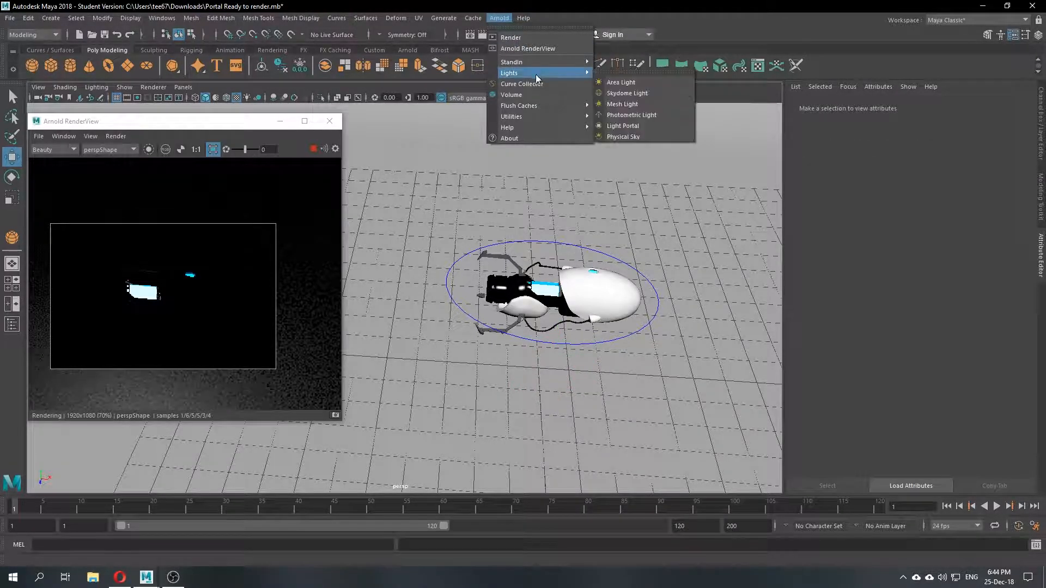
{"action": "left_click", "coordinate": [626, 136]}
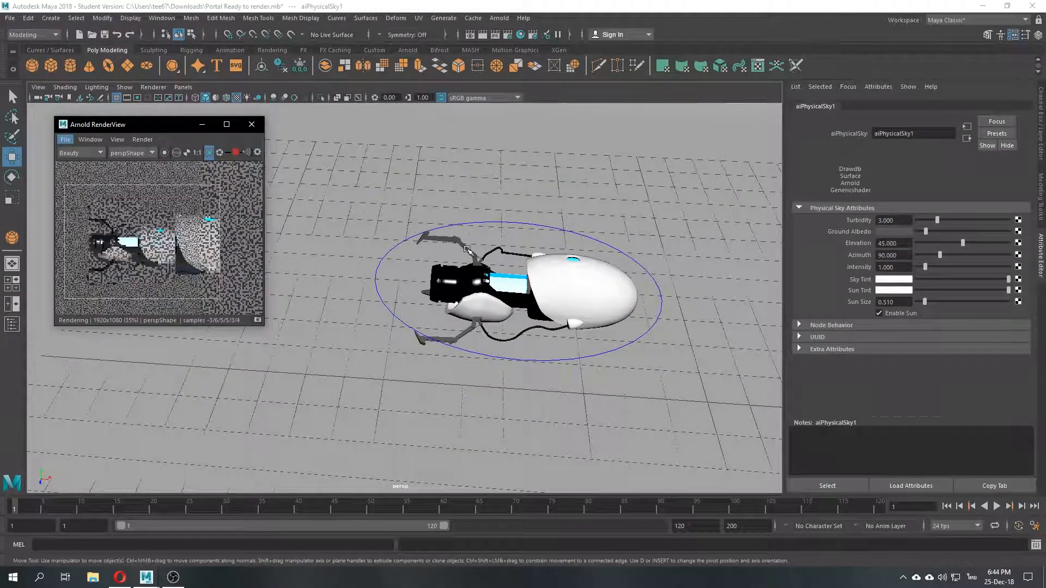
{"action": "scroll", "coordinate": [467, 249], "scroll_direction": "down", "scroll_amount": 2}
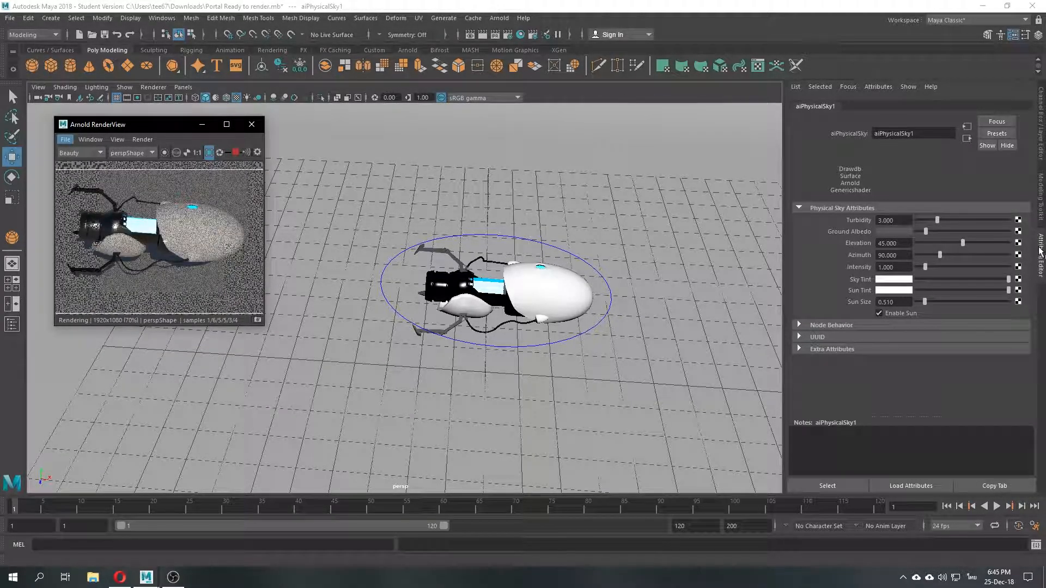
Step: Set the physical sky's turbidity to about 4.52 and its elevation to about 49.88
{"action": "left_click_drag", "start_coordinate": [937, 220], "coordinate": [961, 246]}
{"action": "scroll", "coordinate": [436, 272], "scroll_direction": "up", "scroll_amount": 3}
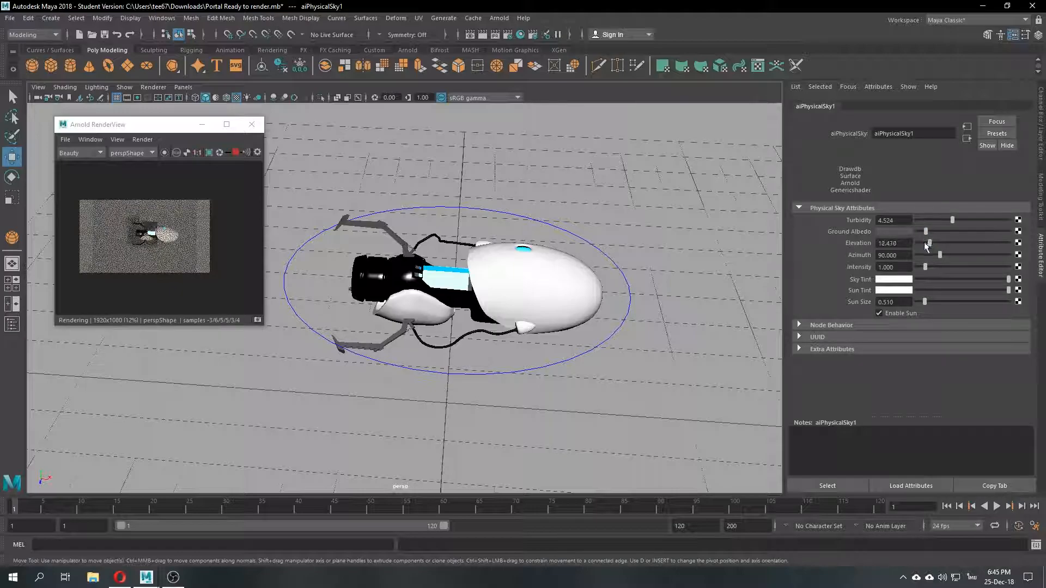
{"action": "left_click_drag", "start_coordinate": [921, 246], "coordinate": [947, 246]}
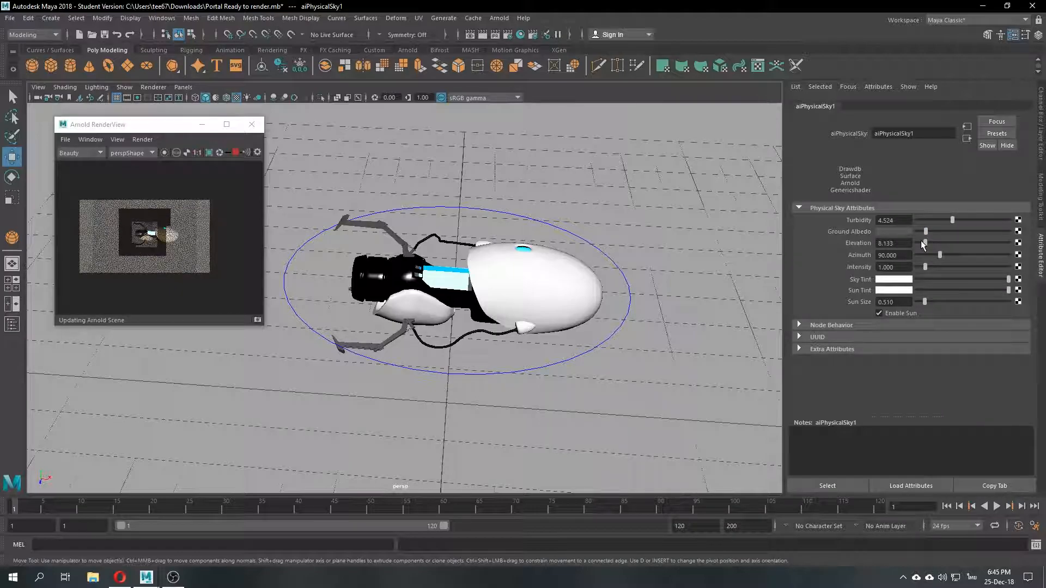
{"action": "left_click_drag", "start_coordinate": [929, 240], "coordinate": [965, 233]}
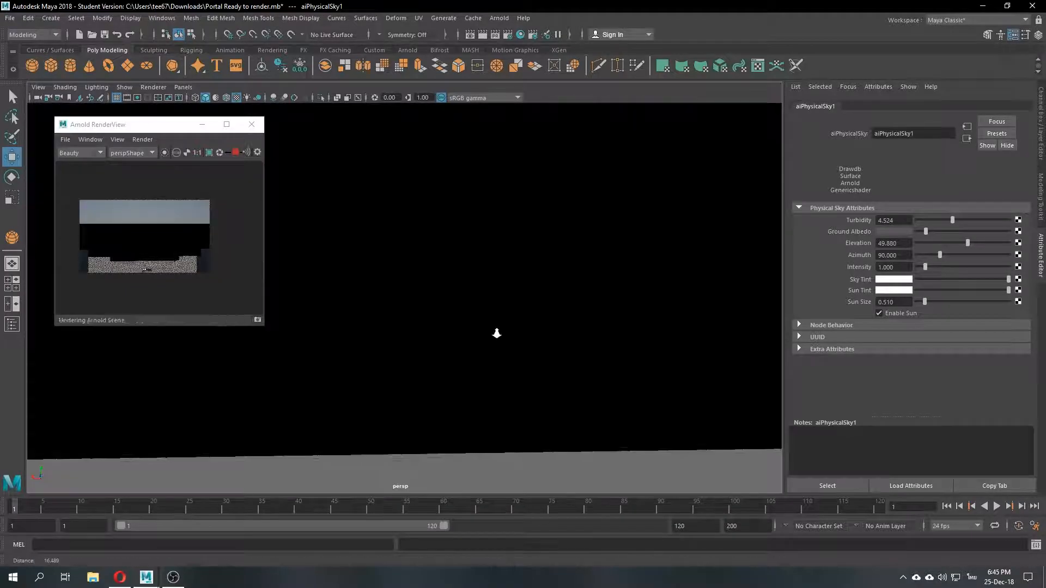
Step: Lower the sky's elevation to about 3.8 and enlarge the render window to examine the sun at the horizon
{"action": "left_click_drag", "start_coordinate": [479, 321], "coordinate": [459, 294], "text": "alt"}
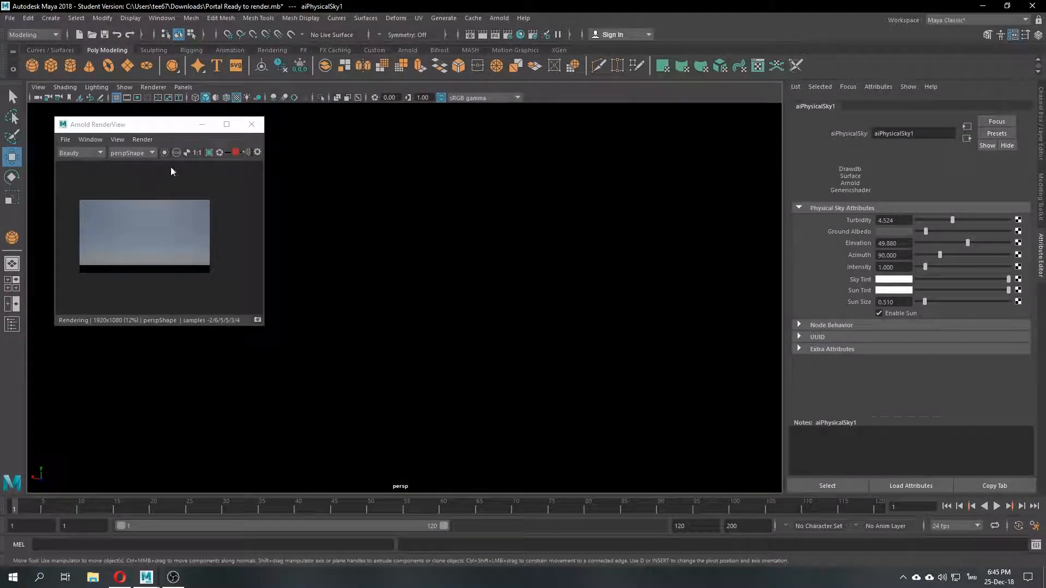
{"action": "left_click_drag", "start_coordinate": [180, 129], "coordinate": [222, 137]}
{"action": "scroll", "coordinate": [203, 238], "scroll_direction": "up", "scroll_amount": 2}
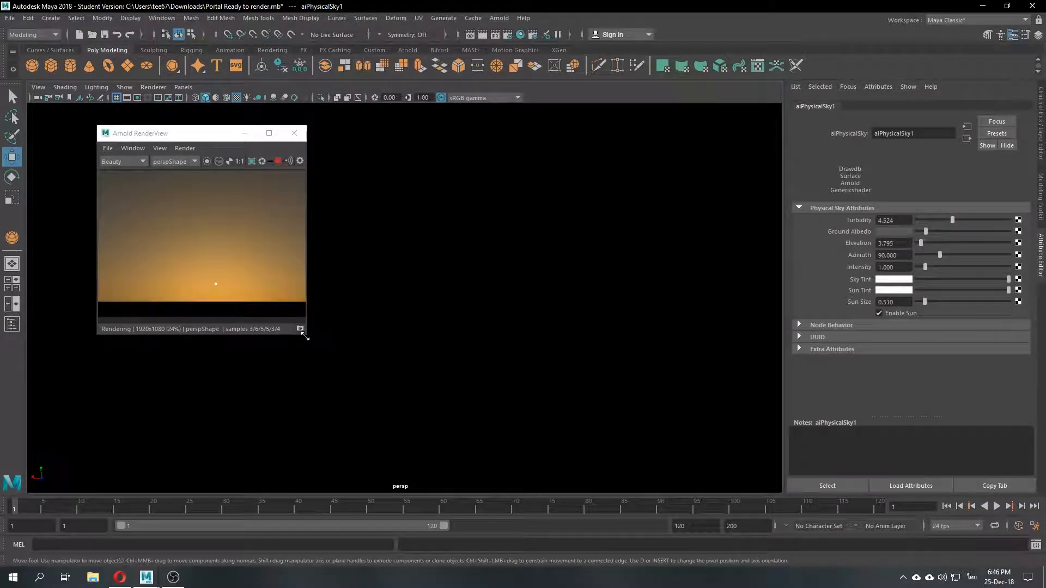
{"action": "left_click_drag", "start_coordinate": [305, 333], "coordinate": [658, 471]}
{"action": "scroll", "coordinate": [368, 312], "scroll_direction": "up", "scroll_amount": 2}
{"action": "scroll", "coordinate": [368, 312], "scroll_direction": "down", "scroll_amount": 1}
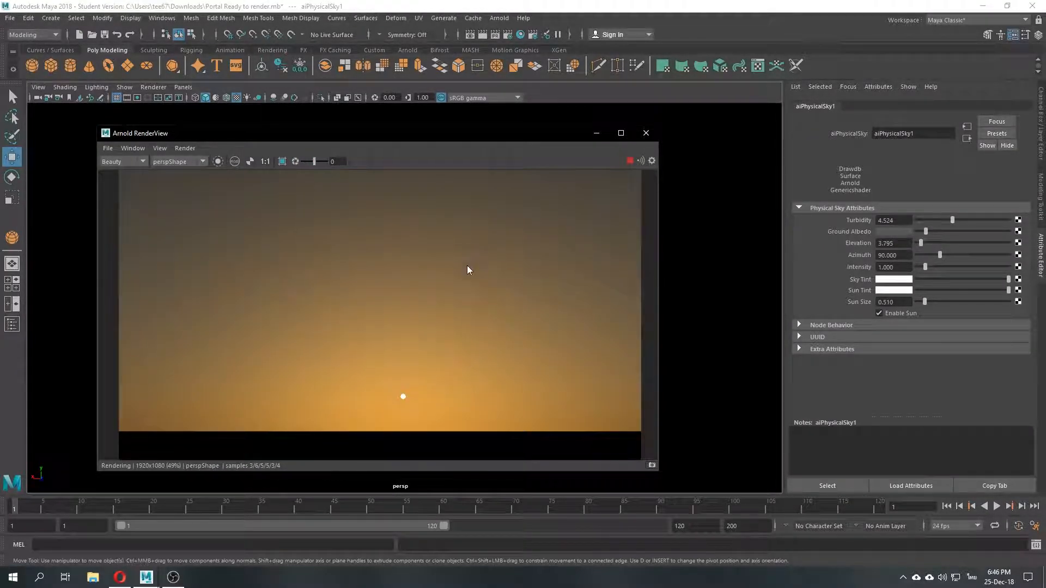
Step: Raise the sky's elevation to about 38.5 and further to 90, comparing the sky color in the render
{"action": "left_click_drag", "start_coordinate": [920, 243], "coordinate": [956, 243]}
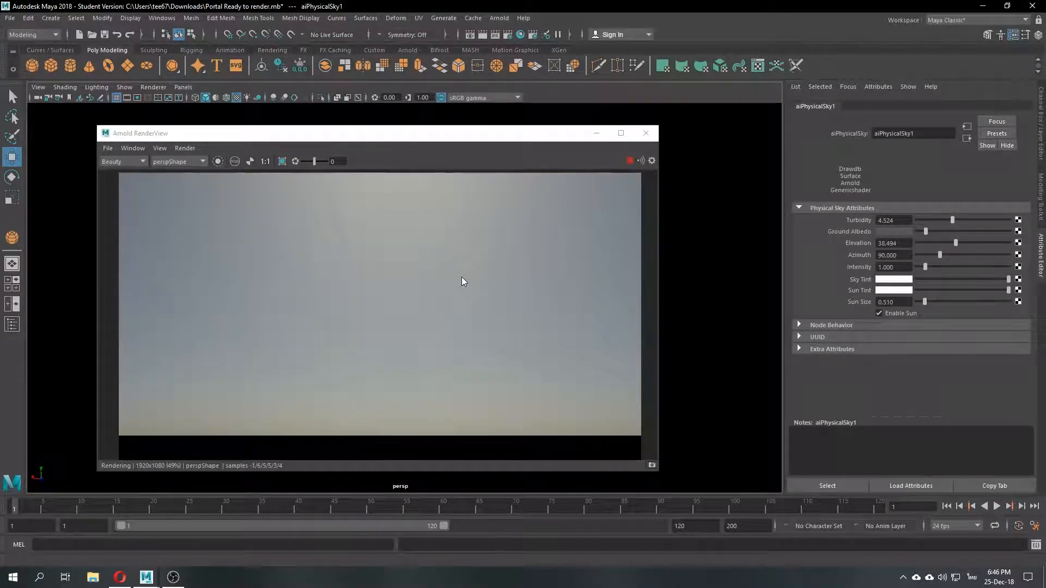
{"action": "left_click_drag", "start_coordinate": [692, 280], "coordinate": [704, 284], "text": "alt"}
{"action": "left_click_drag", "start_coordinate": [955, 243], "coordinate": [1035, 245]}
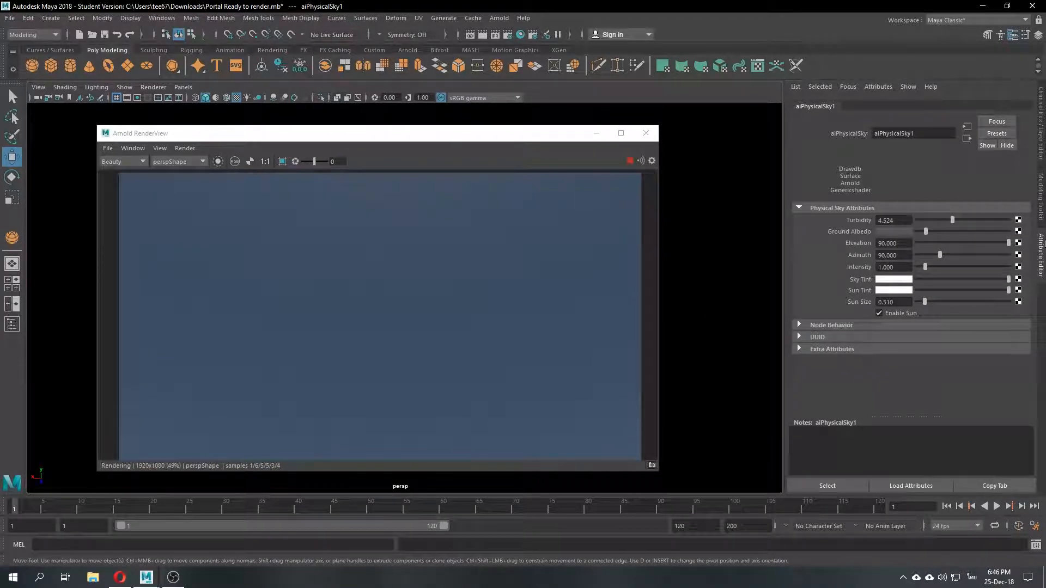
Step: Reframe the gun beside the relocated render window and set the physical sky's intensity to about 1.17
{"action": "left_click_drag", "start_coordinate": [712, 343], "coordinate": [712, 370], "text": "alt"}
{"action": "left_click_drag", "start_coordinate": [490, 134], "coordinate": [148, 103]}
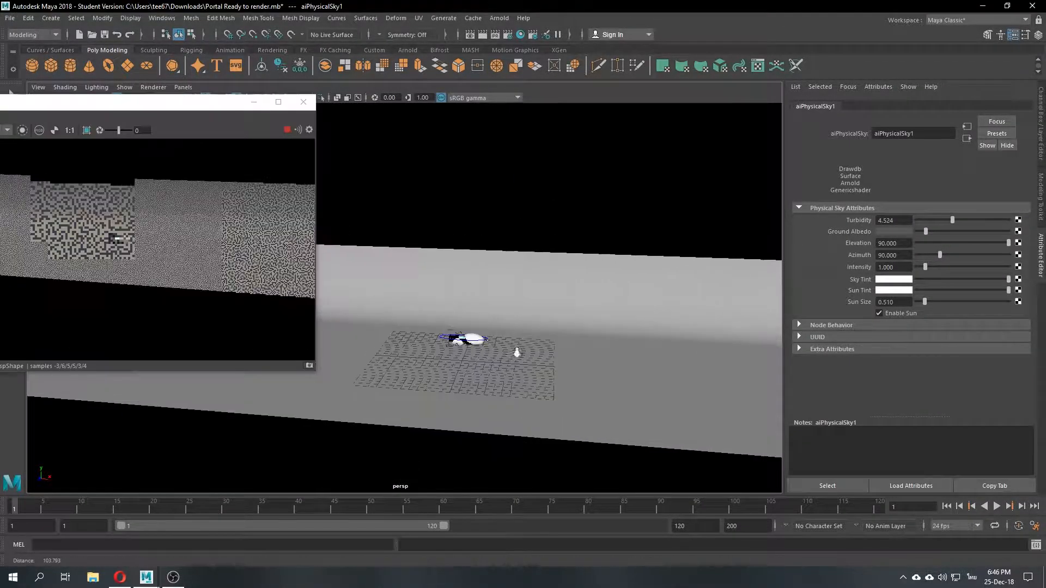
{"action": "scroll", "coordinate": [575, 338], "scroll_direction": "up", "scroll_amount": 5}
{"action": "middle_click_drag", "start_coordinate": [574, 339], "coordinate": [530, 287], "text": "alt"}
{"action": "left_click_drag", "start_coordinate": [530, 287], "coordinate": [599, 265], "text": "alt"}
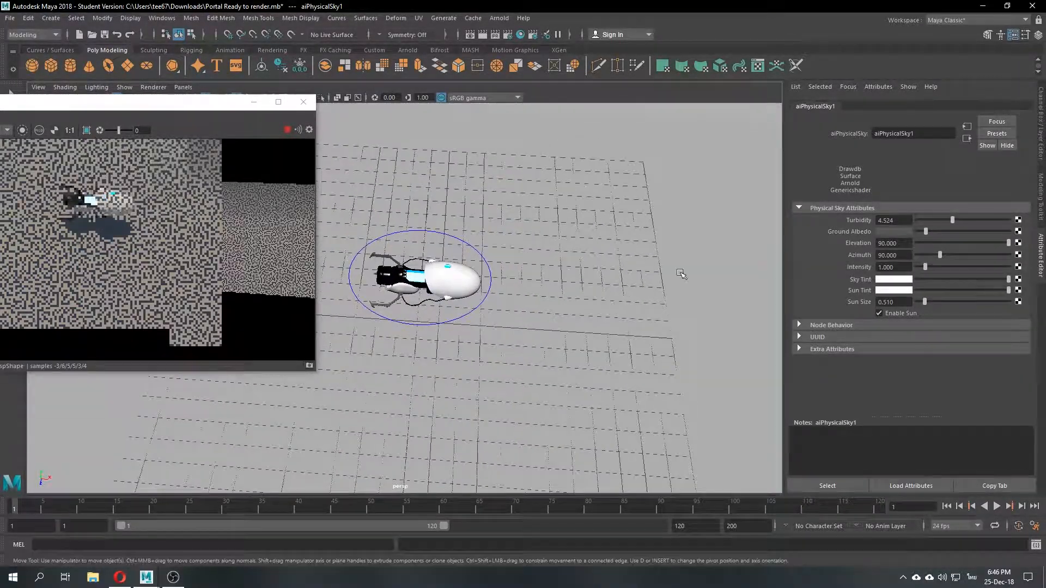
{"action": "left_click_drag", "start_coordinate": [943, 264], "coordinate": [924, 265]}
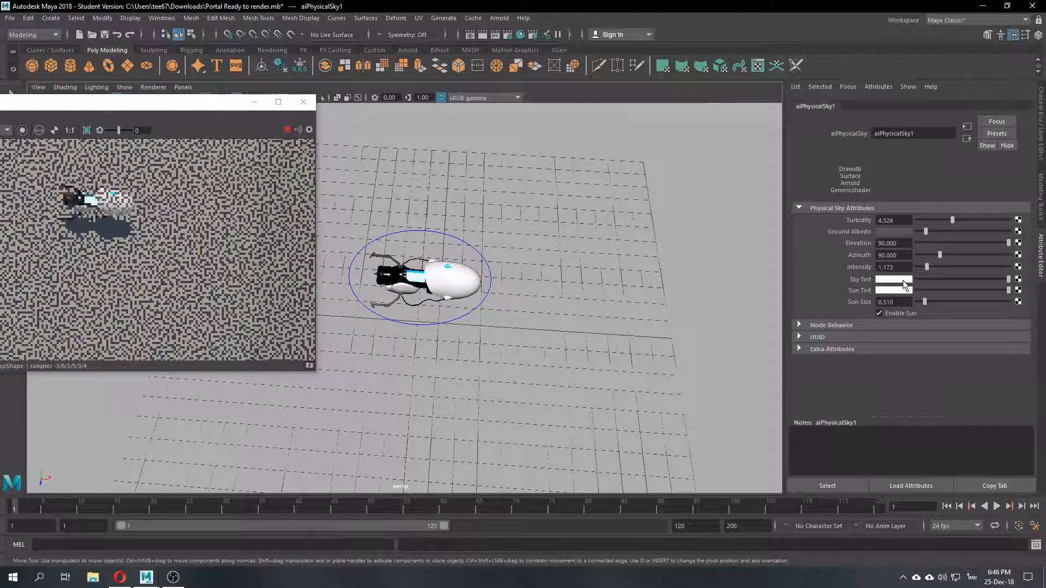
Step: Set the sky tint to light blue with saturation 0.75, and pick a red sun tint with reduced saturation
{"action": "left_click", "coordinate": [890, 280]}
{"action": "left_click", "coordinate": [850, 274]}
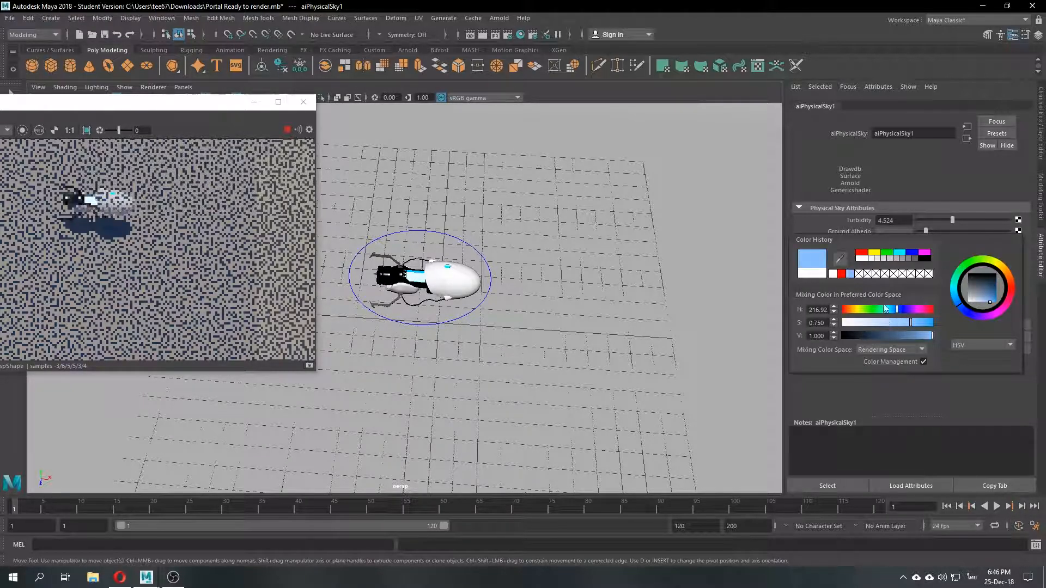
{"action": "left_click", "coordinate": [894, 290]}
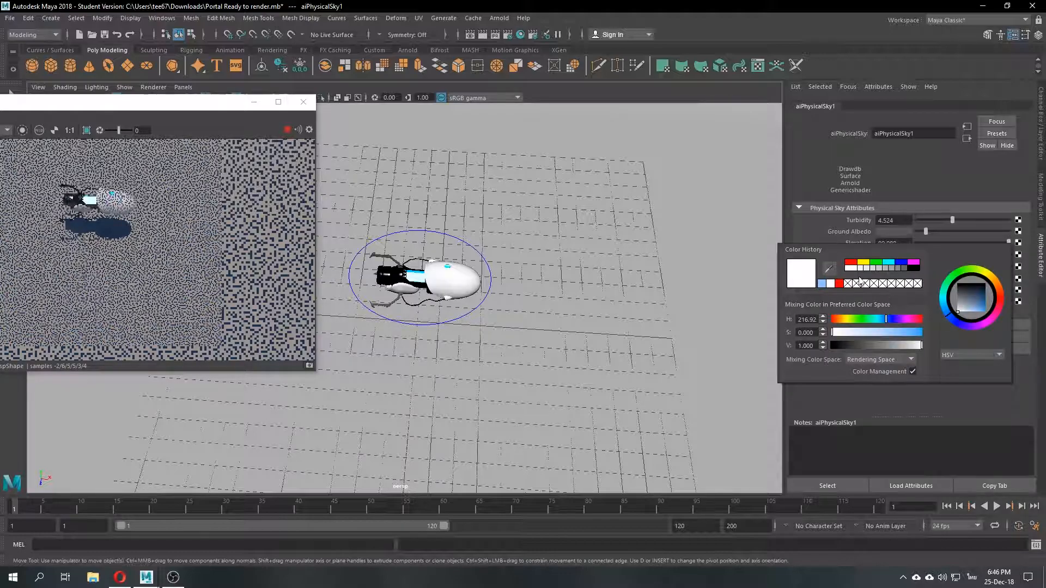
{"action": "left_click", "coordinate": [840, 284]}
{"action": "left_click_drag", "start_coordinate": [858, 336], "coordinate": [835, 332]}
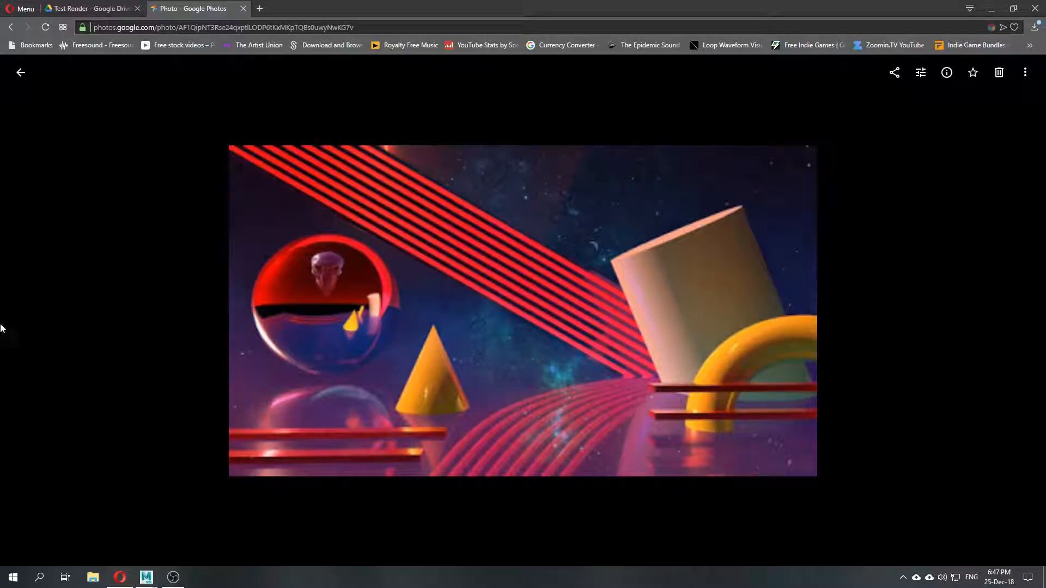
Step: Open the example render's breakdown video in Google Photos, mute it and resume playback
{"action": "left_click", "coordinate": [18, 321]}
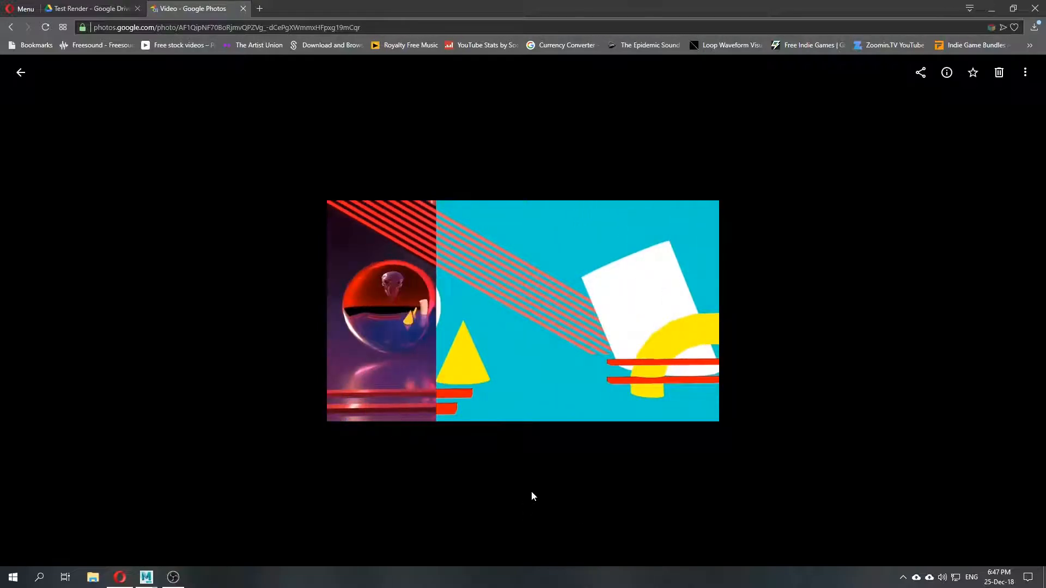
{"action": "left_click", "coordinate": [338, 410]}
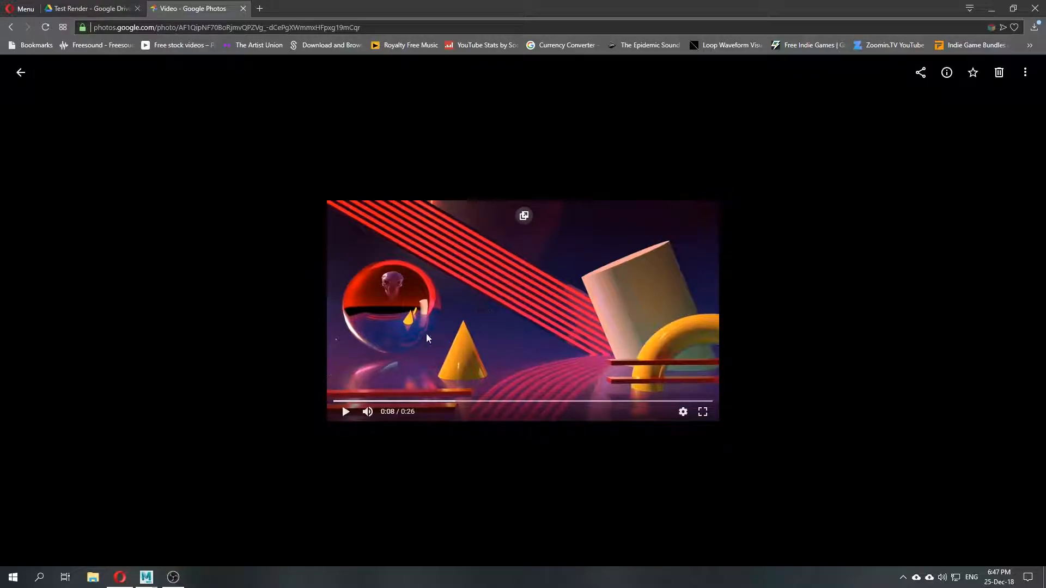
{"action": "left_click", "coordinate": [368, 412]}
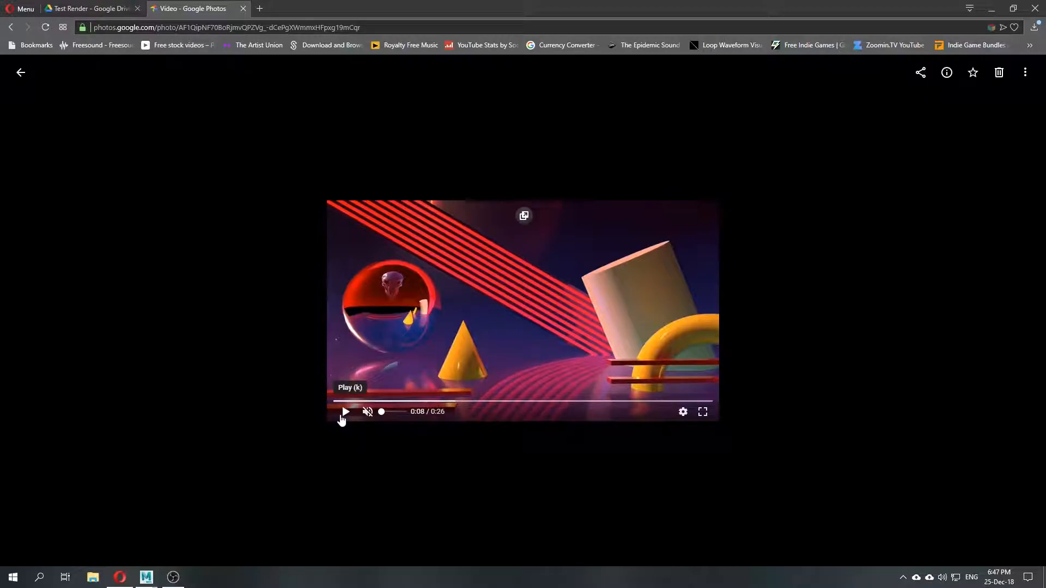
{"action": "left_click", "coordinate": [343, 413]}
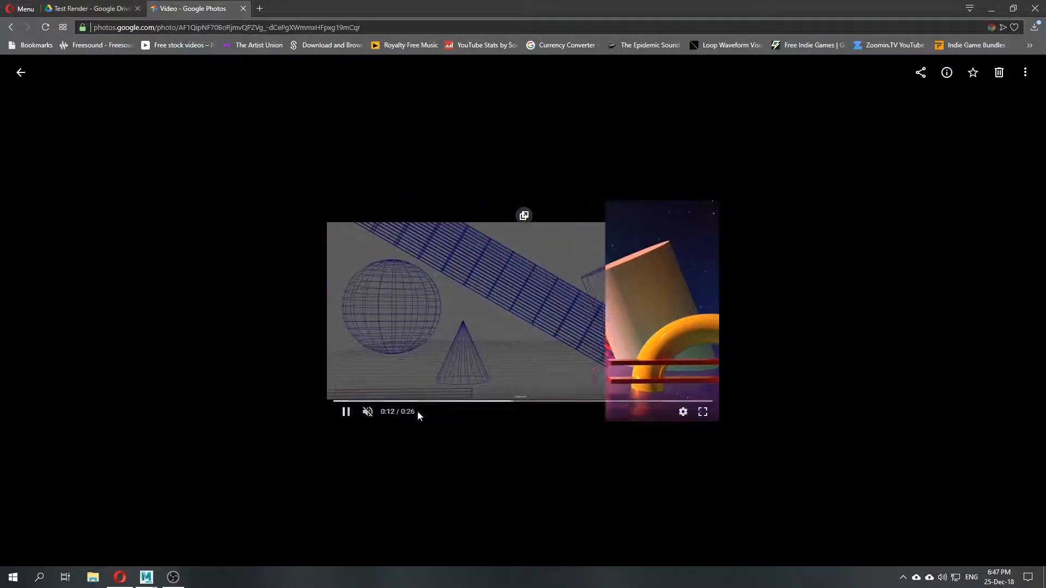
Step: Play and pause the breakdown video to examine the wireframe, shaded and flat color stages of the render
{"action": "left_click", "coordinate": [346, 417]}
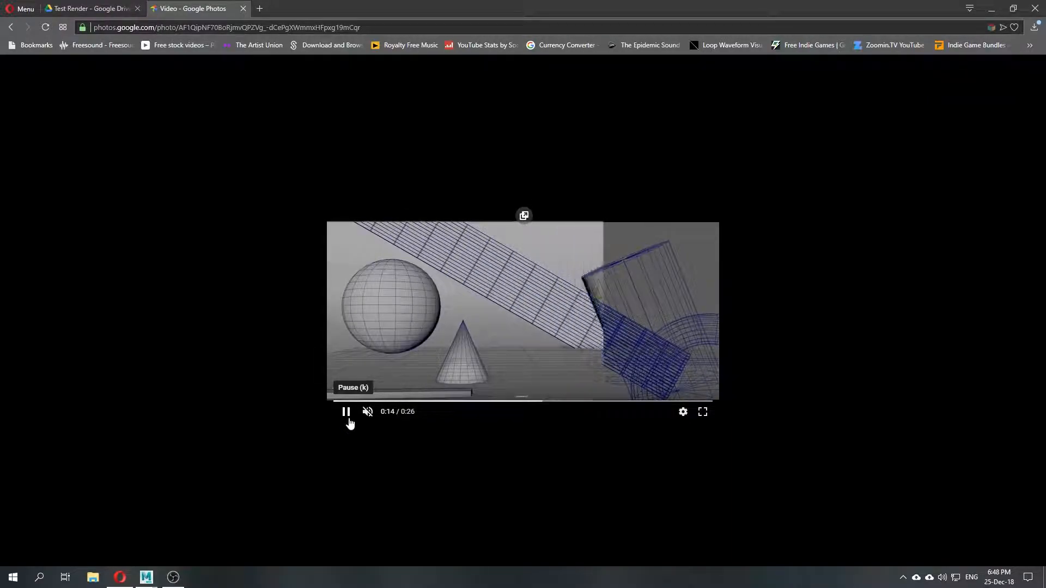
{"action": "left_click", "coordinate": [345, 420]}
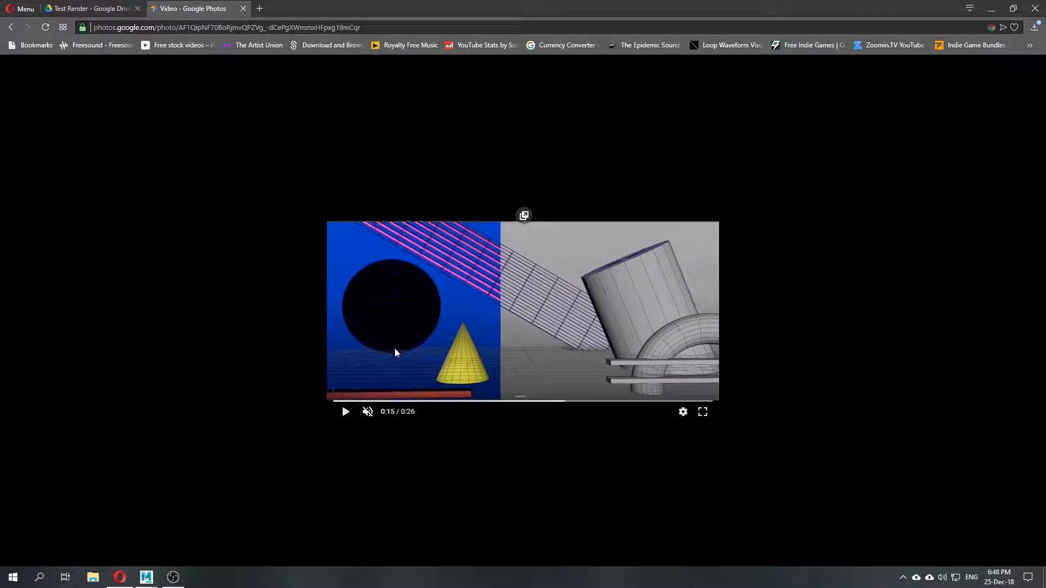
{"action": "left_click", "coordinate": [345, 412]}
{"action": "left_click", "coordinate": [531, 260]}
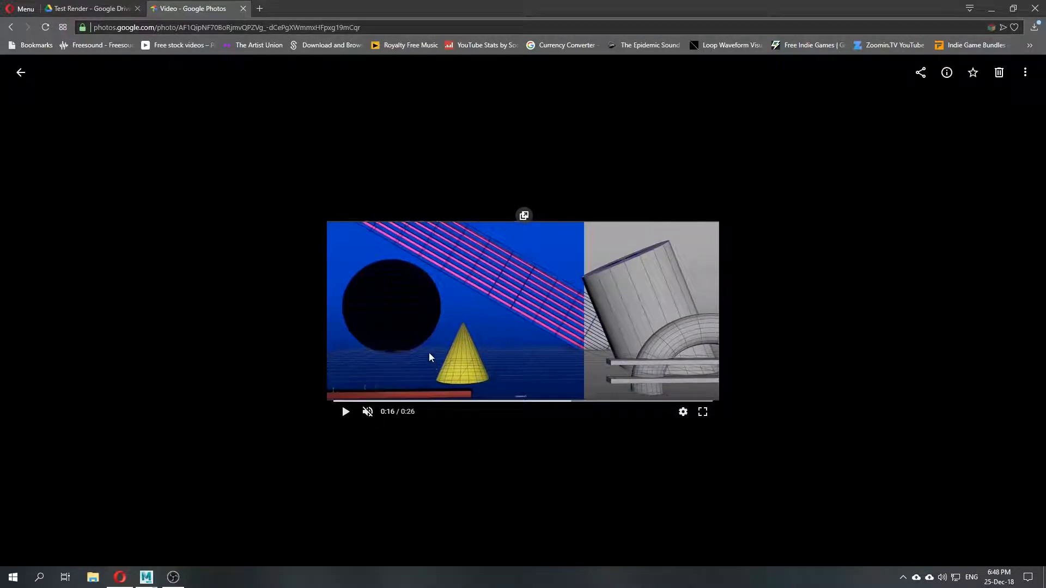
{"action": "left_click", "coordinate": [345, 412]}
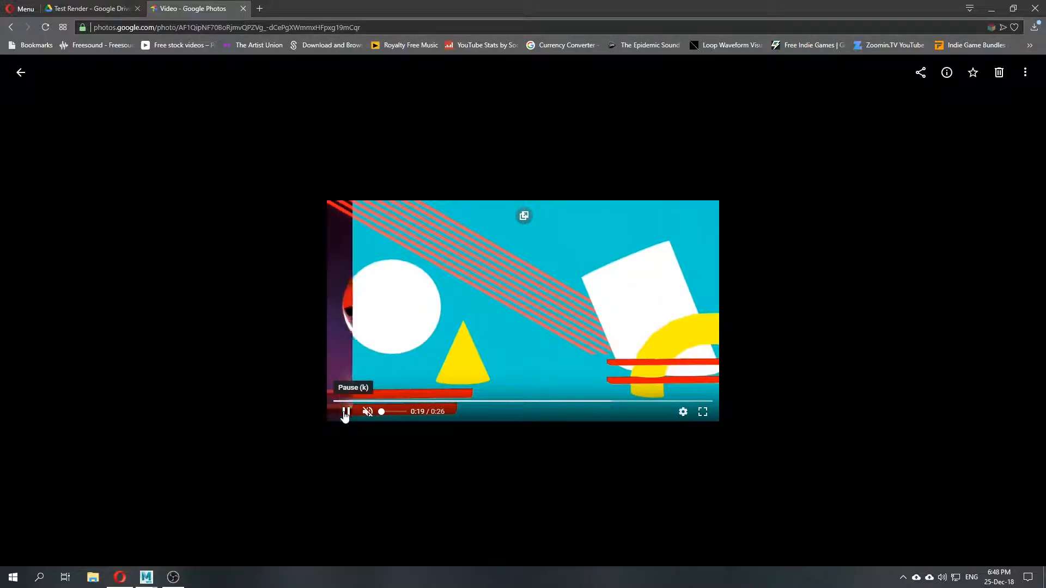
Step: Play and pause the breakdown video to examine the transition from flat color to final render, and leave the video view
{"action": "left_click", "coordinate": [346, 412]}
{"action": "left_click", "coordinate": [345, 412]}
{"action": "left_click", "coordinate": [344, 413]}
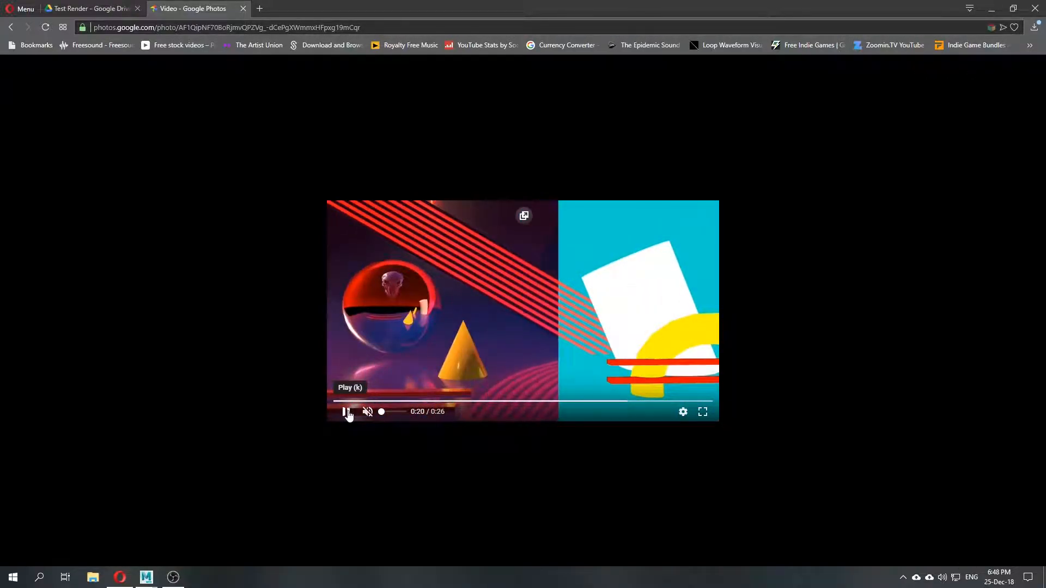
{"action": "left_click", "coordinate": [344, 412]}
{"action": "left_click", "coordinate": [345, 413]}
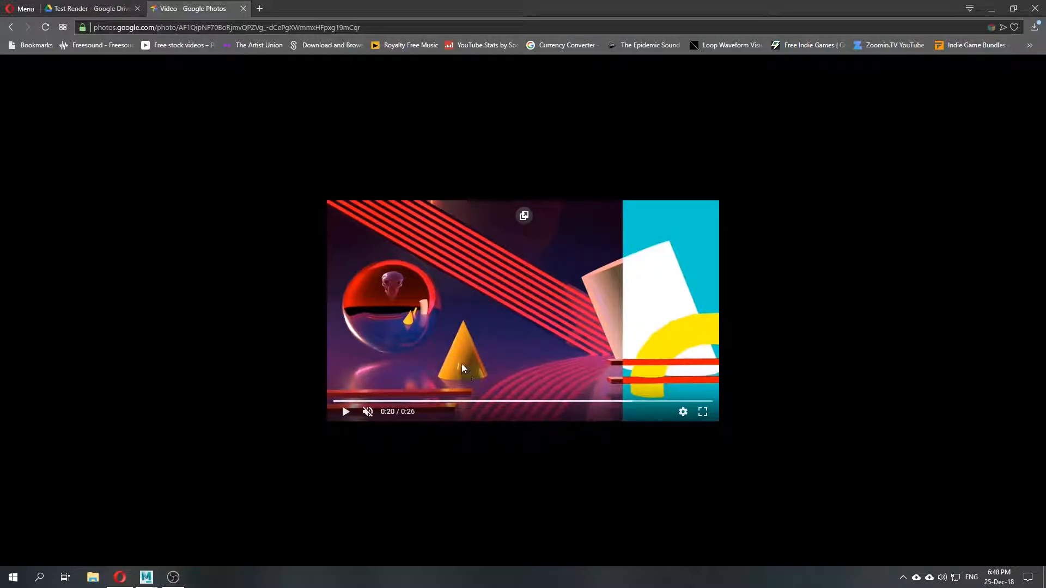
{"action": "left_click", "coordinate": [346, 412]}
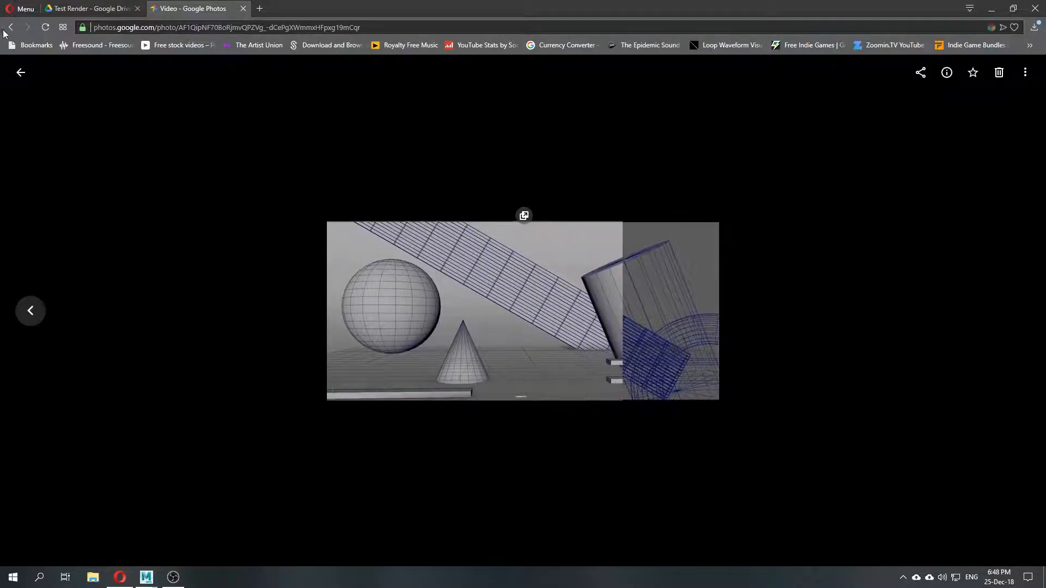
{"action": "left_click", "coordinate": [21, 72]}
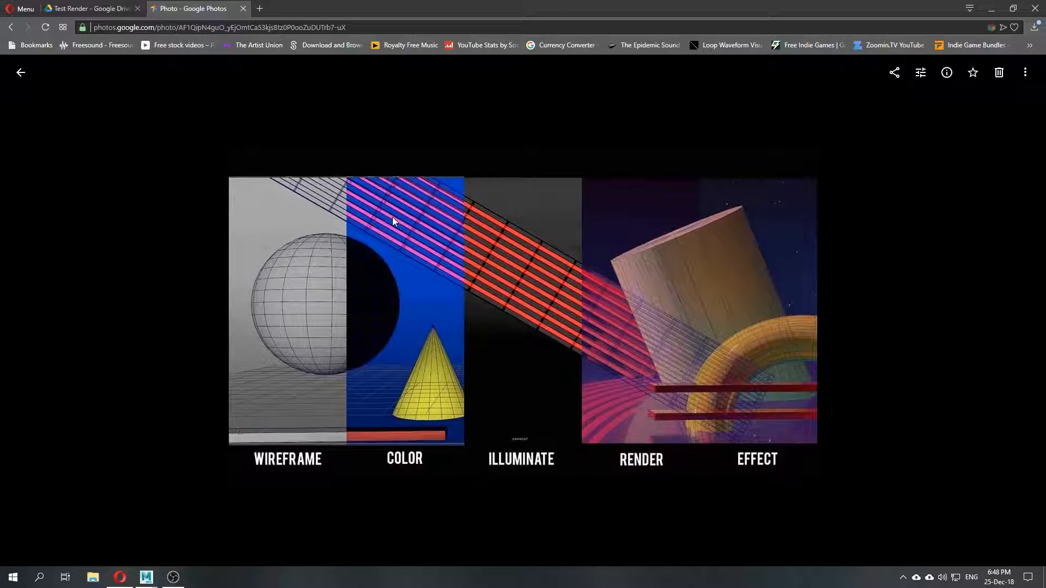
Step: Switch back to Maya, reframe the portal gun and move the Arnold RenderView fully into view beside it
{"action": "key", "text": "alt+Tab"}
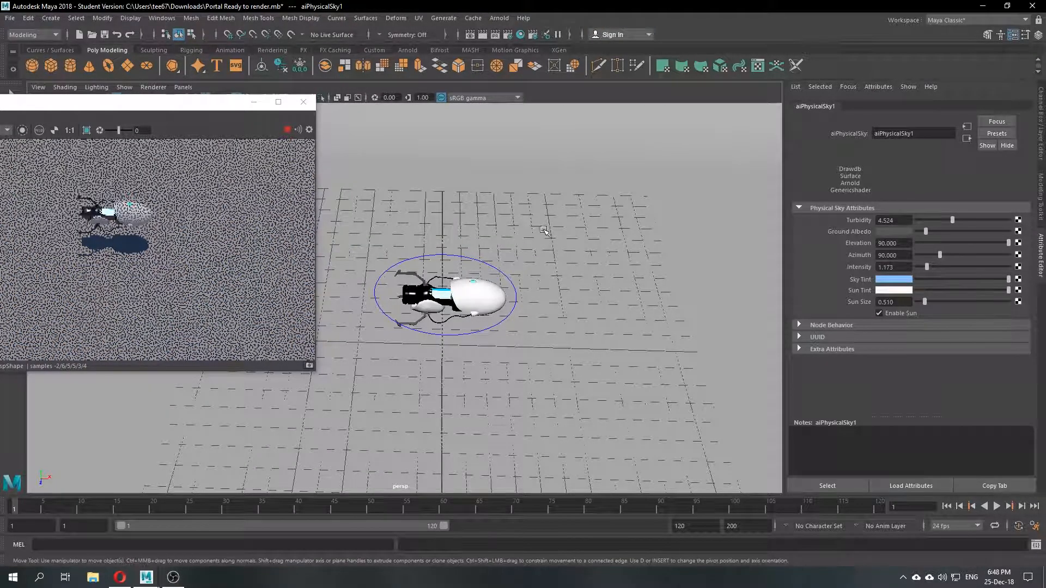
{"action": "middle_click_drag", "start_coordinate": [539, 222], "coordinate": [564, 243], "text": "alt"}
{"action": "left_click_drag", "start_coordinate": [565, 242], "coordinate": [523, 219], "text": "alt"}
{"action": "middle_click_drag", "start_coordinate": [523, 219], "coordinate": [539, 259], "text": "alt"}
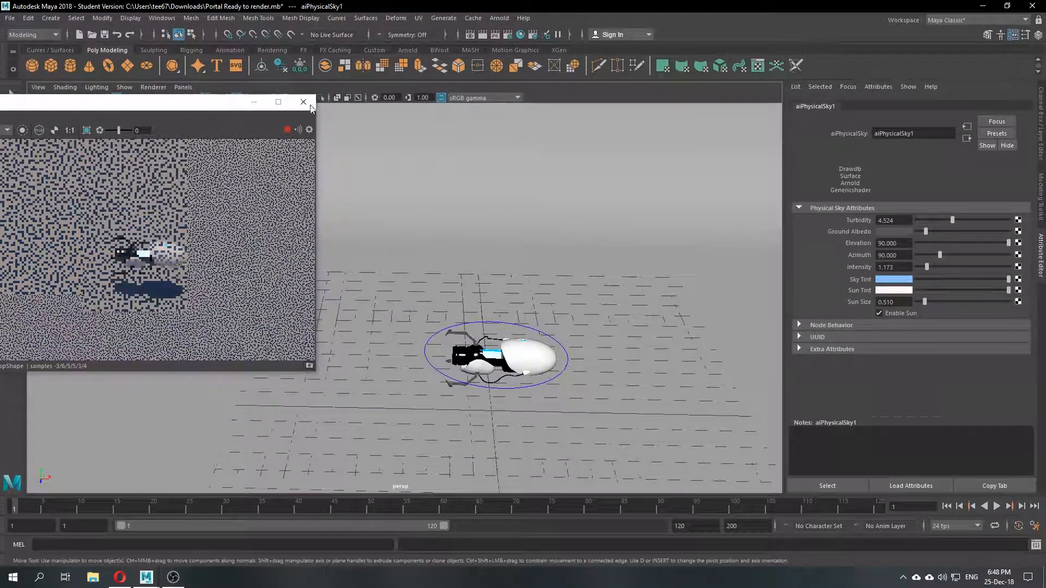
{"action": "left_click", "coordinate": [252, 104]}
{"action": "left_click_drag", "start_coordinate": [138, 103], "coordinate": [270, 116]}
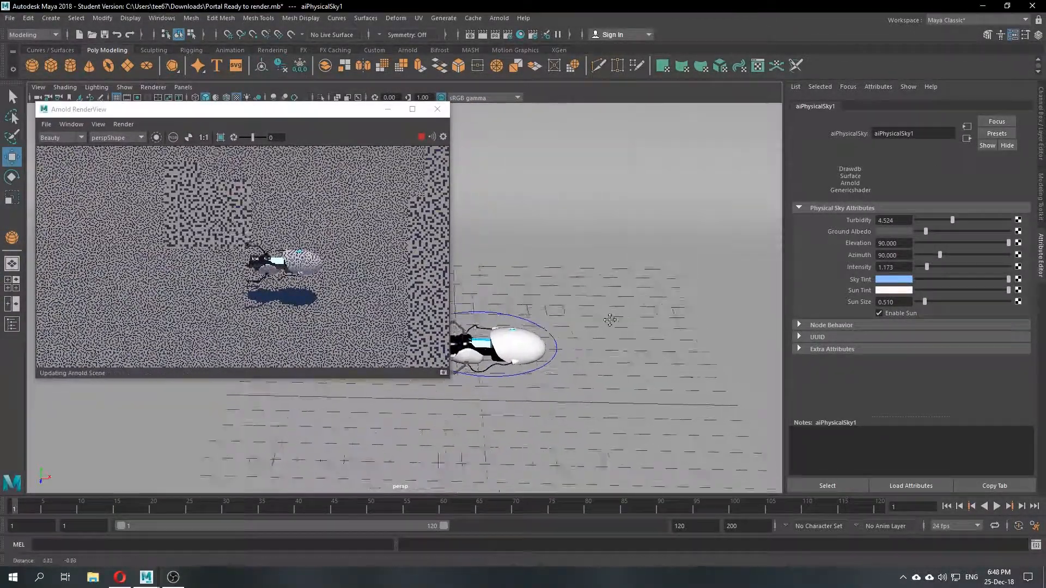
{"action": "right_click_drag", "start_coordinate": [702, 341], "coordinate": [672, 339], "text": "alt"}
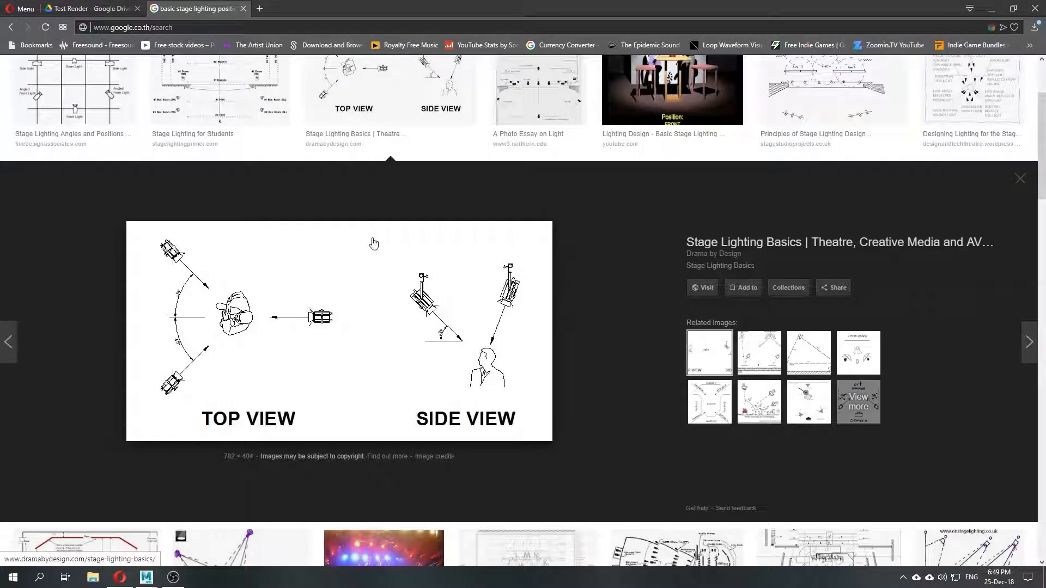
Step: Browse the "basic stage lighting positions" image results in the browser, opening the Auditorium Lighting diagram and returning to the previous results
{"action": "scroll", "coordinate": [393, 275], "scroll_direction": "down", "scroll_amount": 7}
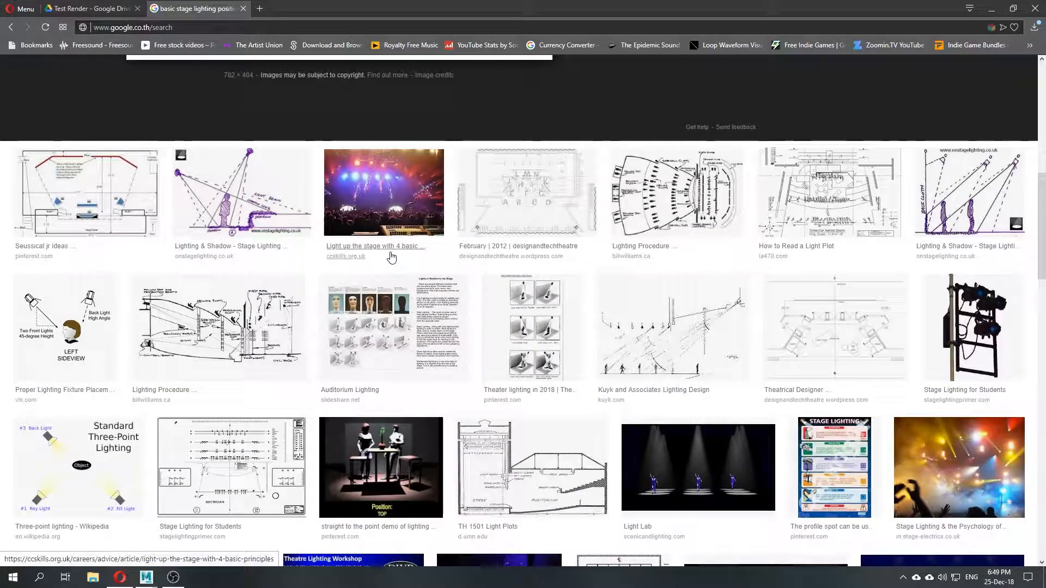
{"action": "left_click", "coordinate": [414, 340]}
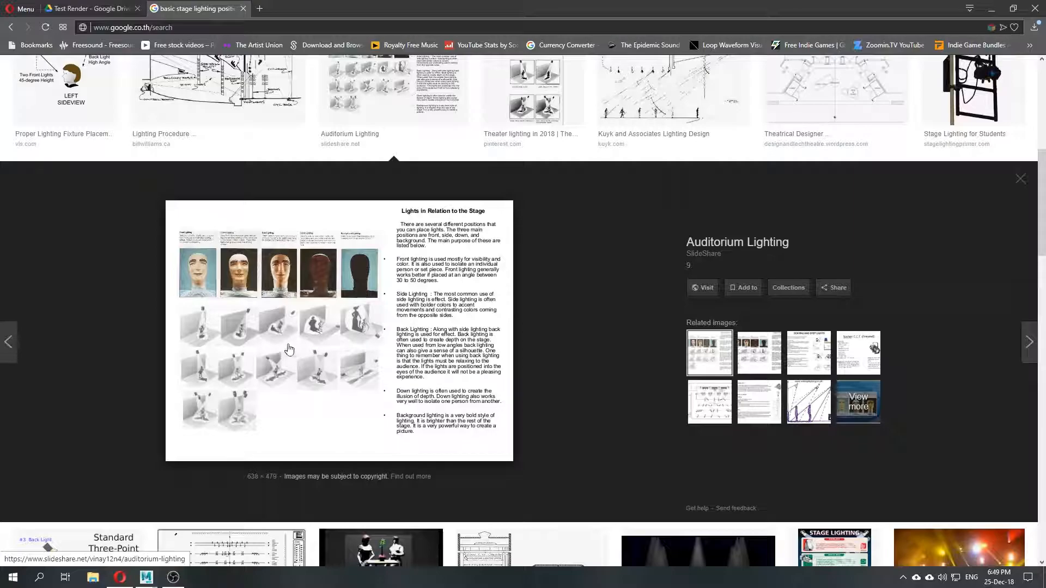
{"action": "scroll", "coordinate": [185, 269], "scroll_direction": "up", "scroll_amount": 3}
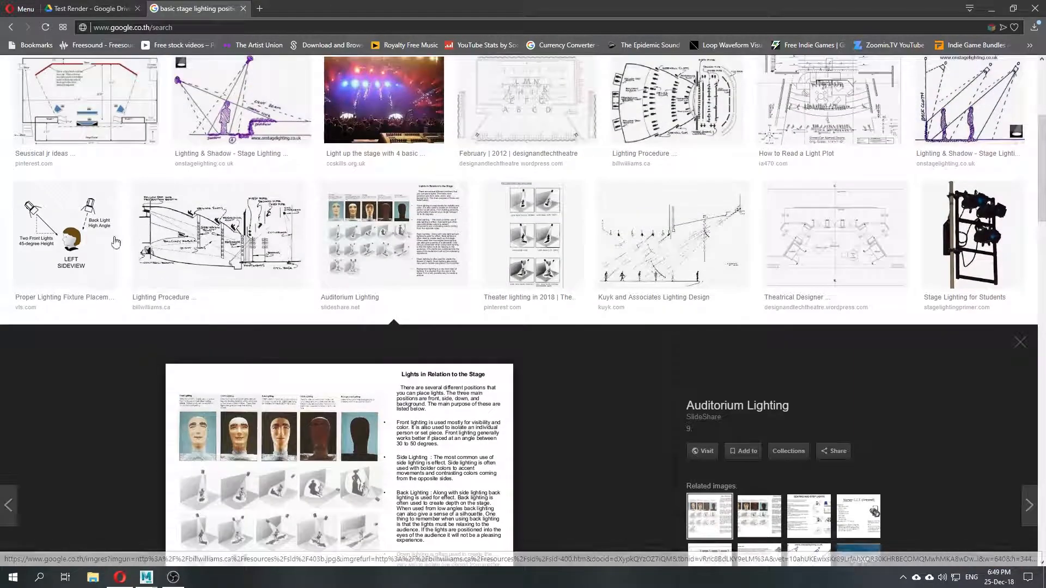
{"action": "key", "text": "alt+Left"}
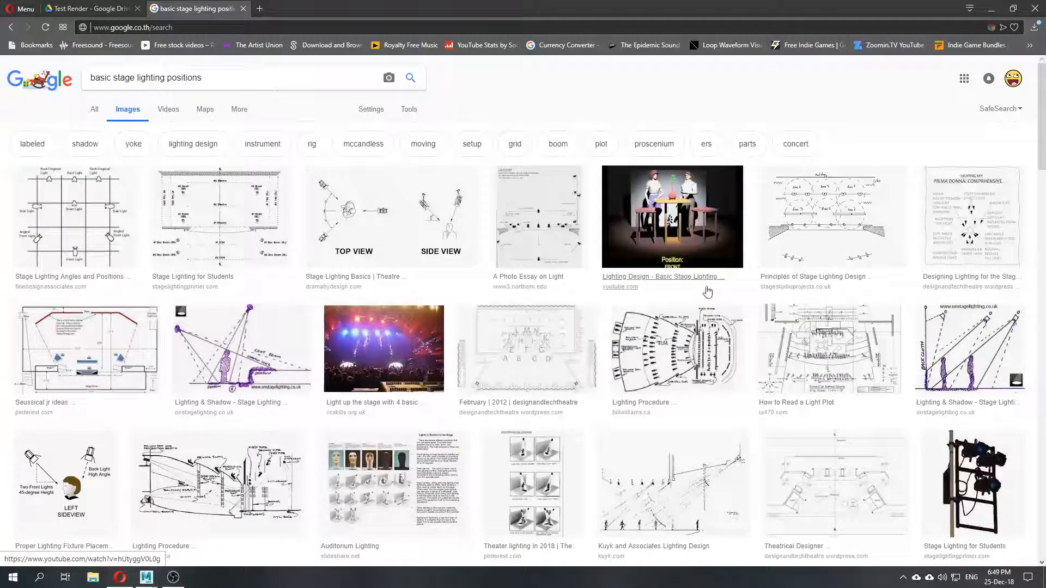
{"action": "key", "text": "alt+Left"}
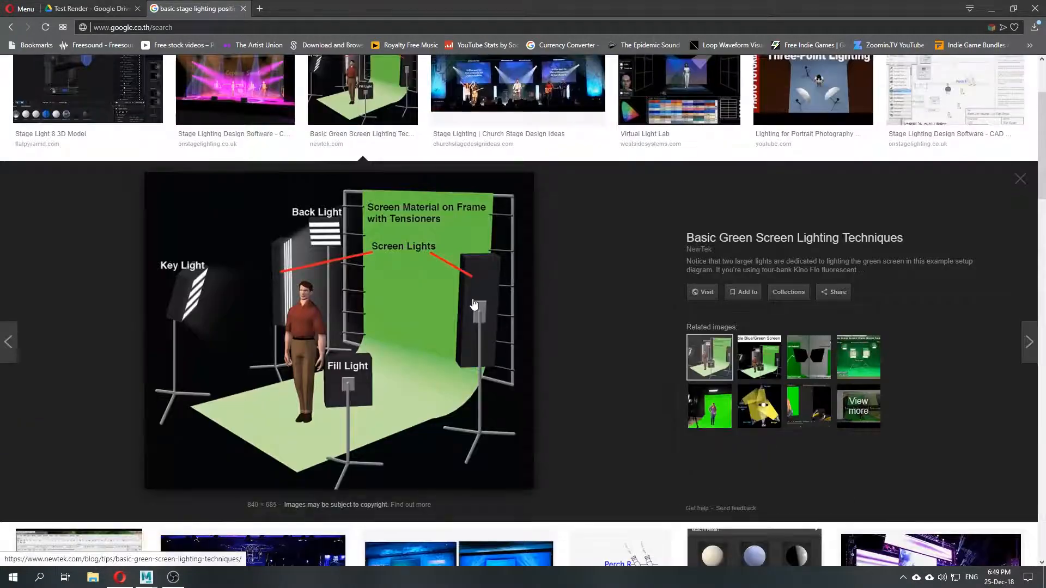
Step: Examine the Basic Green Screen Lighting Techniques image and open the related ShortCourses fill light diagram
{"action": "left_click", "coordinate": [743, 394]}
{"action": "left_click", "coordinate": [707, 388]}
{"action": "left_click", "coordinate": [710, 348]}
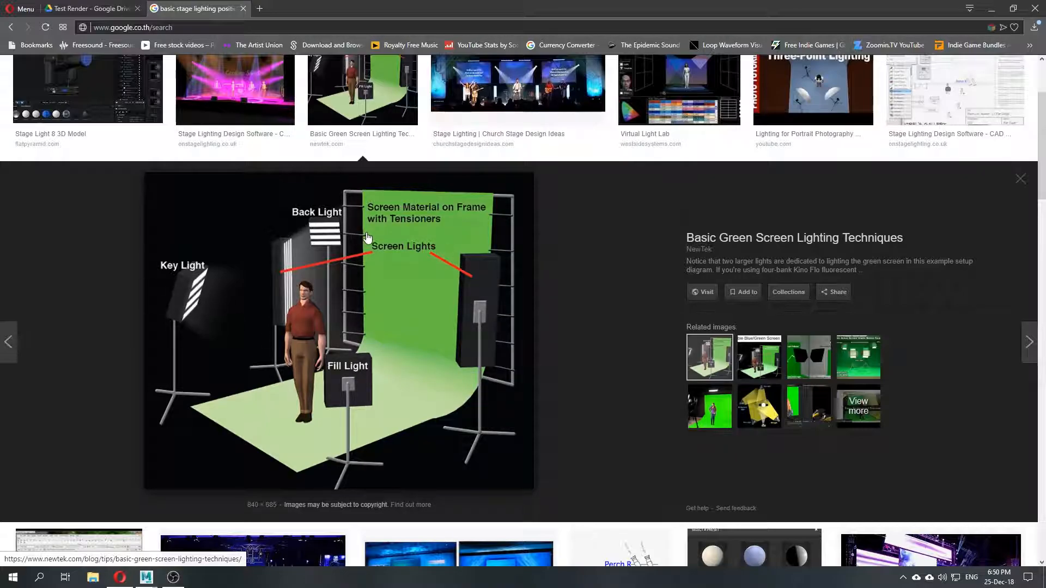
{"action": "left_click", "coordinate": [772, 422]}
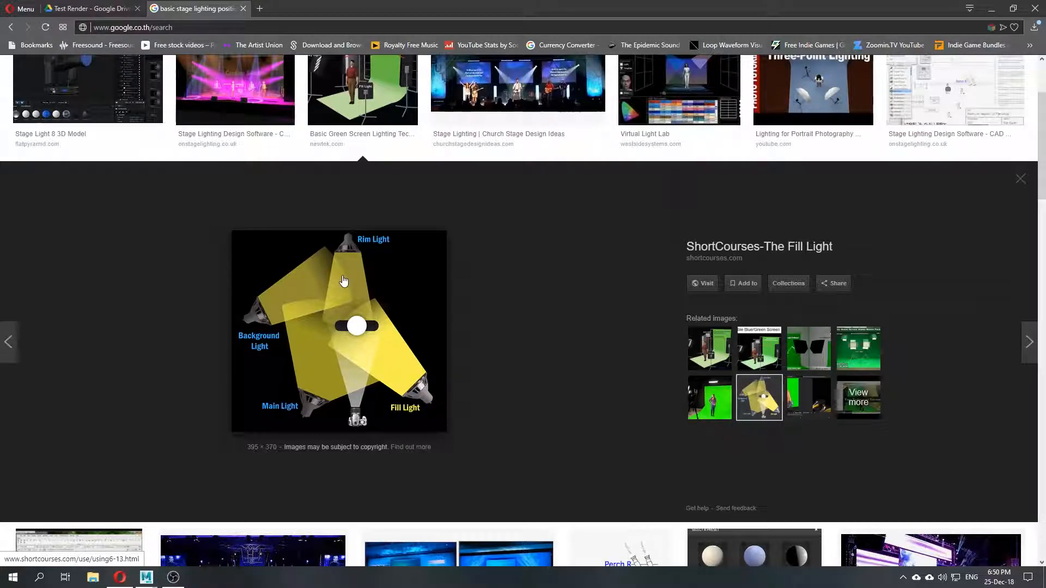
Step: Examine the main, fill, rim and background light positions and open the Three-Point Lighting for Portrait Photography result
{"action": "scroll", "coordinate": [343, 281], "scroll_direction": "up", "scroll_amount": 1}
{"action": "scroll", "coordinate": [365, 256], "scroll_direction": "down", "scroll_amount": 3}
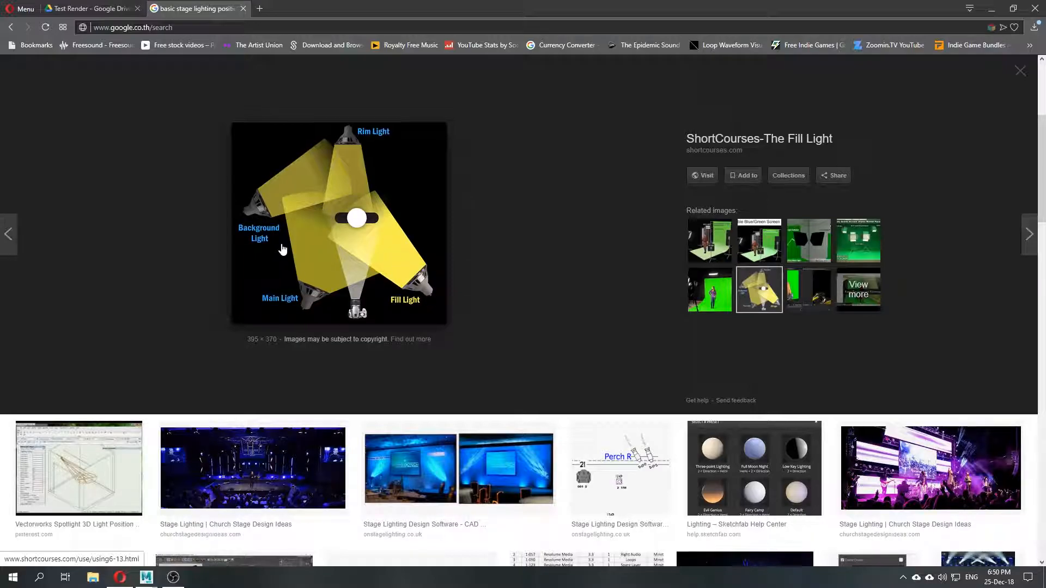
{"action": "scroll", "coordinate": [273, 245], "scroll_direction": "up", "scroll_amount": 3}
{"action": "left_click", "coordinate": [800, 135]}
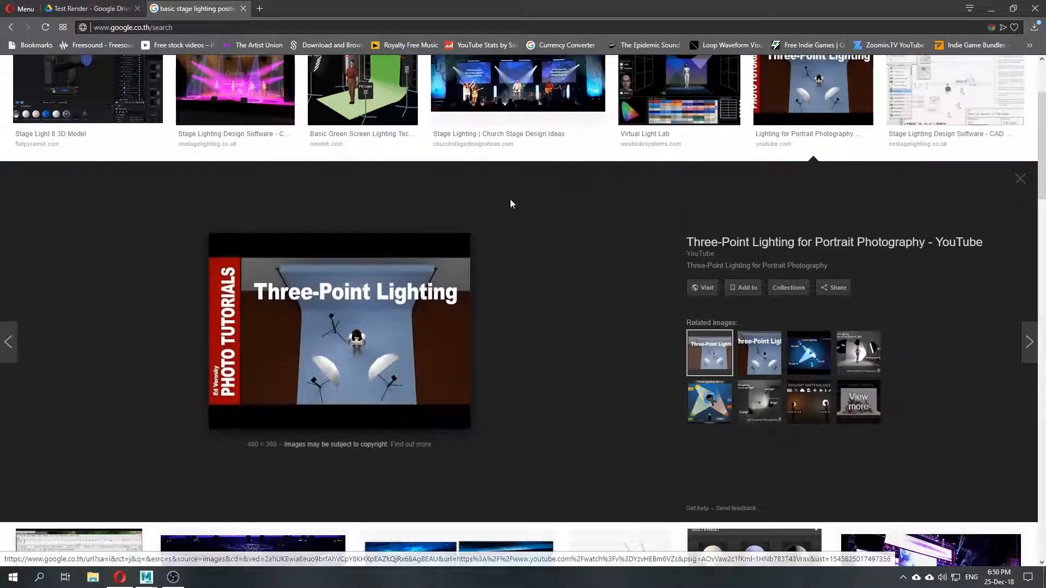
Step: Examine Wikipedia's standard three-point lighting diagram and the related Low-Key/Three-Point Lighting Exercise diagram, and close the image search
{"action": "scroll", "coordinate": [331, 131], "scroll_direction": "down", "scroll_amount": 5}
{"action": "scroll", "coordinate": [352, 148], "scroll_direction": "down", "scroll_amount": 5}
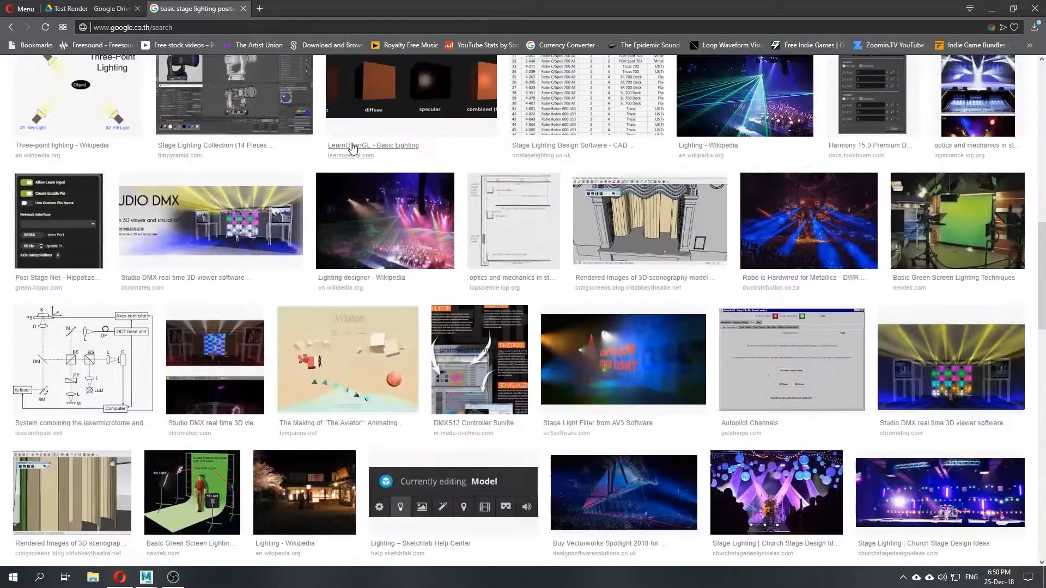
{"action": "left_click", "coordinate": [240, 9]}
{"action": "left_click", "coordinate": [166, 9]}
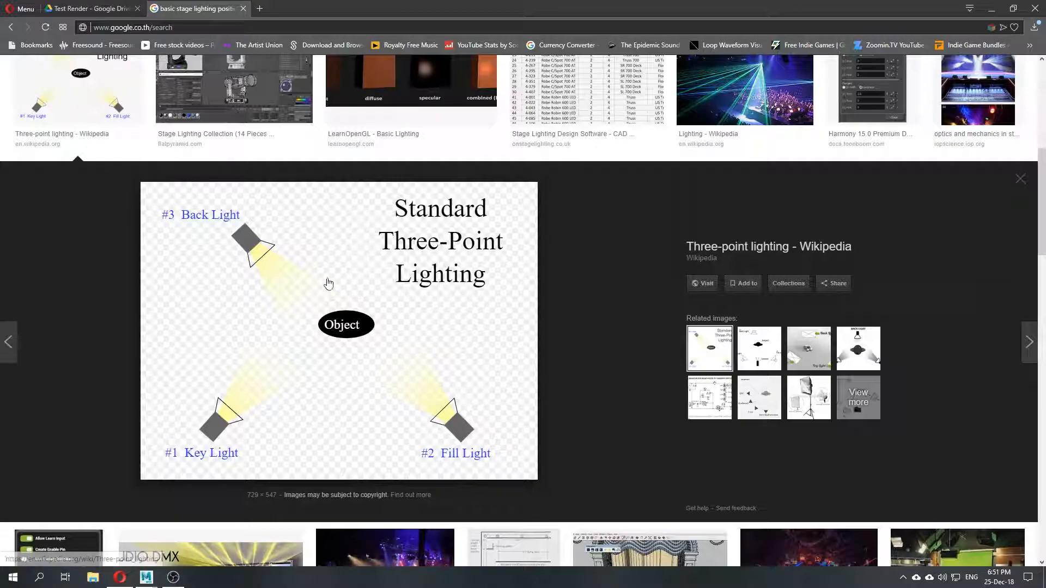
{"action": "left_click", "coordinate": [767, 349]}
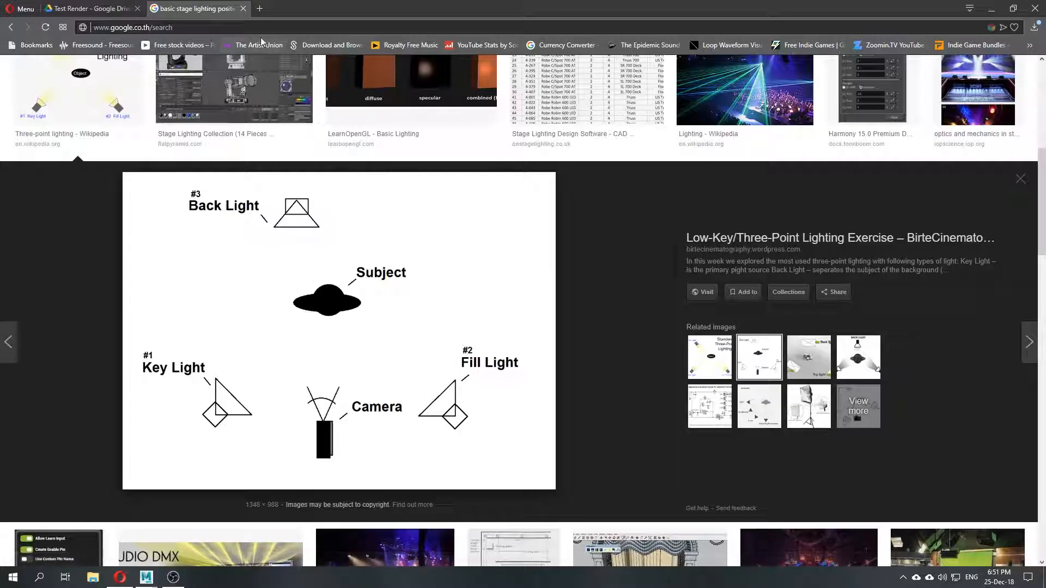
{"action": "left_click", "coordinate": [243, 9]}
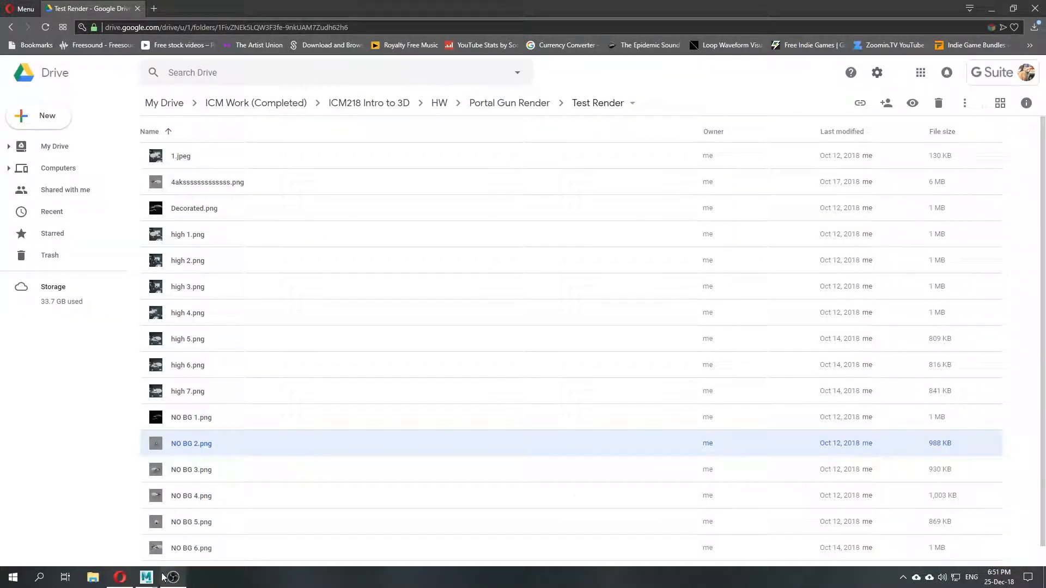
Step: Return to Maya, shift the Arnold RenderView aside, show the Channel Box and layers, and remove the physical sky dome
{"action": "mouse_move", "coordinate": [147, 577]}
{"action": "left_click", "coordinate": [200, 531]}
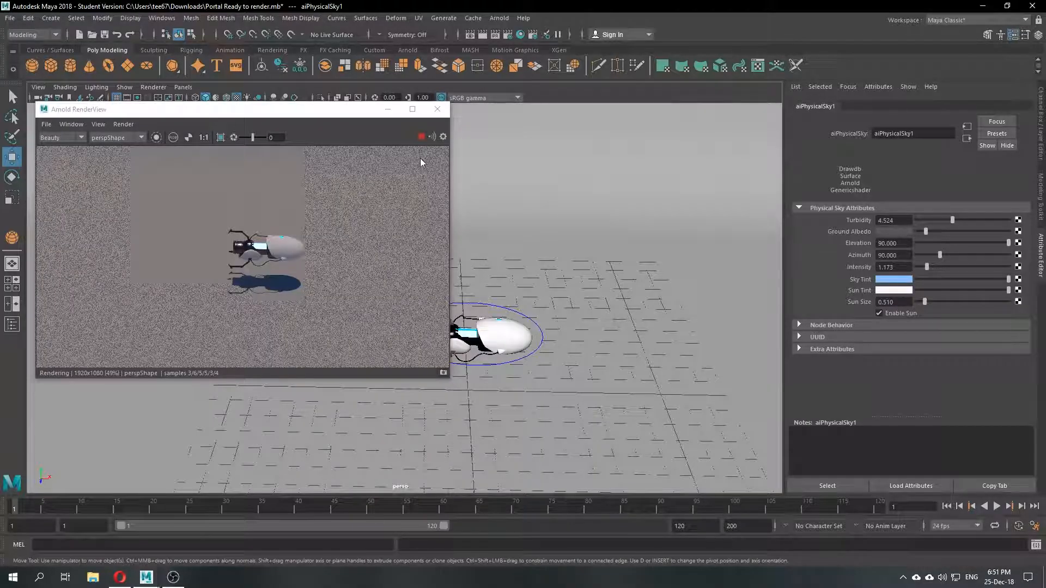
{"action": "left_click_drag", "start_coordinate": [345, 117], "coordinate": [321, 124]}
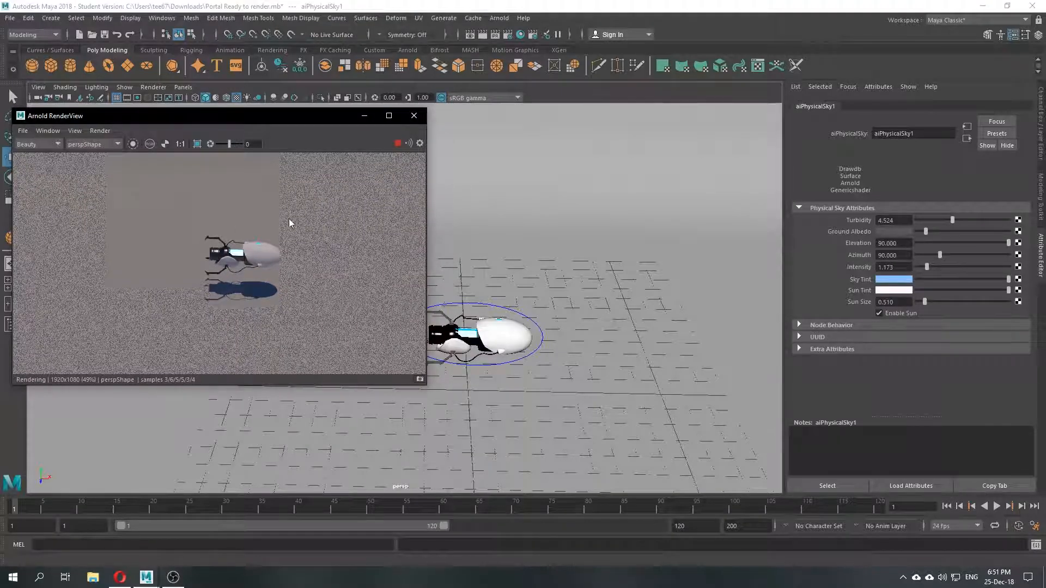
{"action": "middle_click_drag", "start_coordinate": [581, 358], "coordinate": [584, 343], "text": "alt"}
{"action": "left_click", "coordinate": [1041, 126]}
{"action": "scroll", "coordinate": [705, 256], "scroll_direction": "down", "scroll_amount": 10}
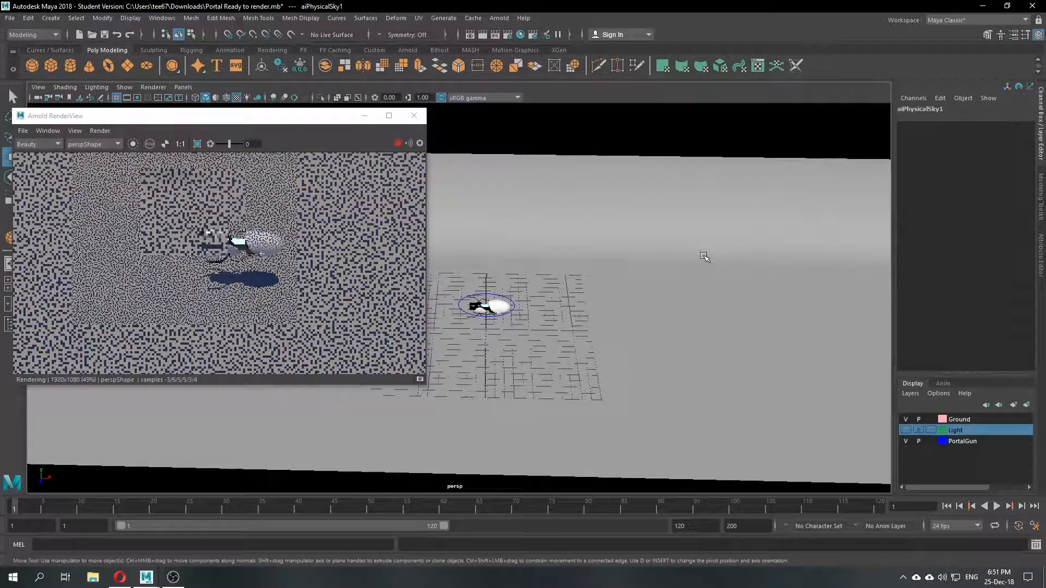
{"action": "left_click", "coordinate": [585, 191]}
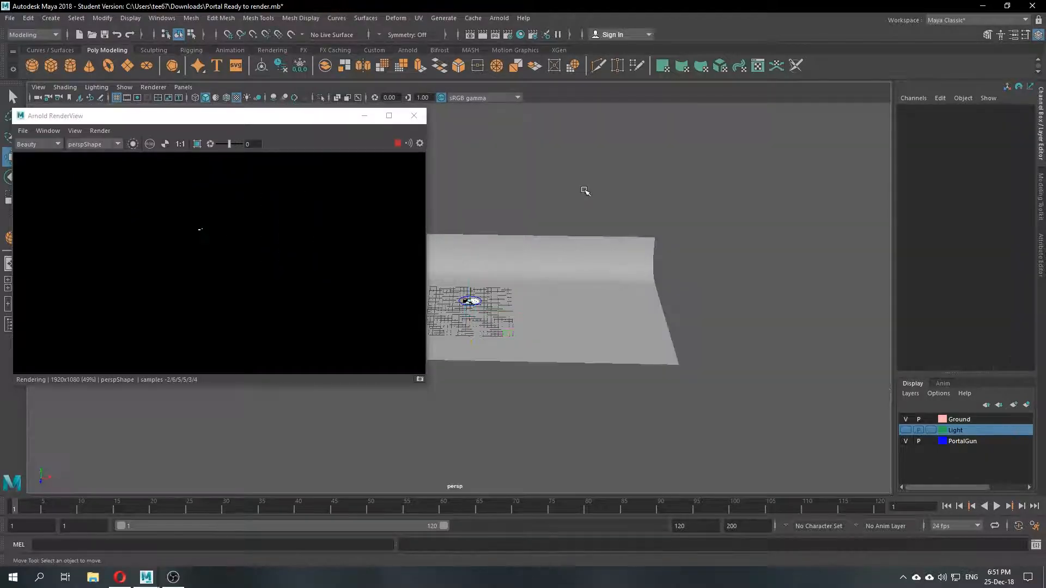
Step: Make the Light layer visible around the portal gun and select its pasted sky dome light
{"action": "scroll", "coordinate": [511, 288], "scroll_direction": "up", "scroll_amount": 5}
{"action": "scroll", "coordinate": [509, 289], "scroll_direction": "up", "scroll_amount": 2}
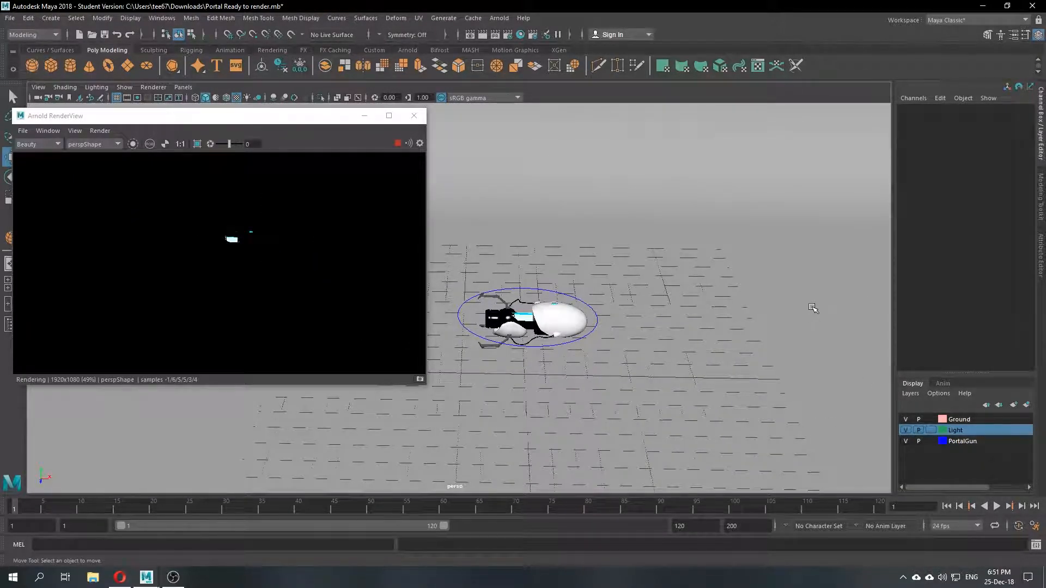
{"action": "left_click", "coordinate": [905, 430]}
{"action": "scroll", "coordinate": [526, 250], "scroll_direction": "down", "scroll_amount": 3}
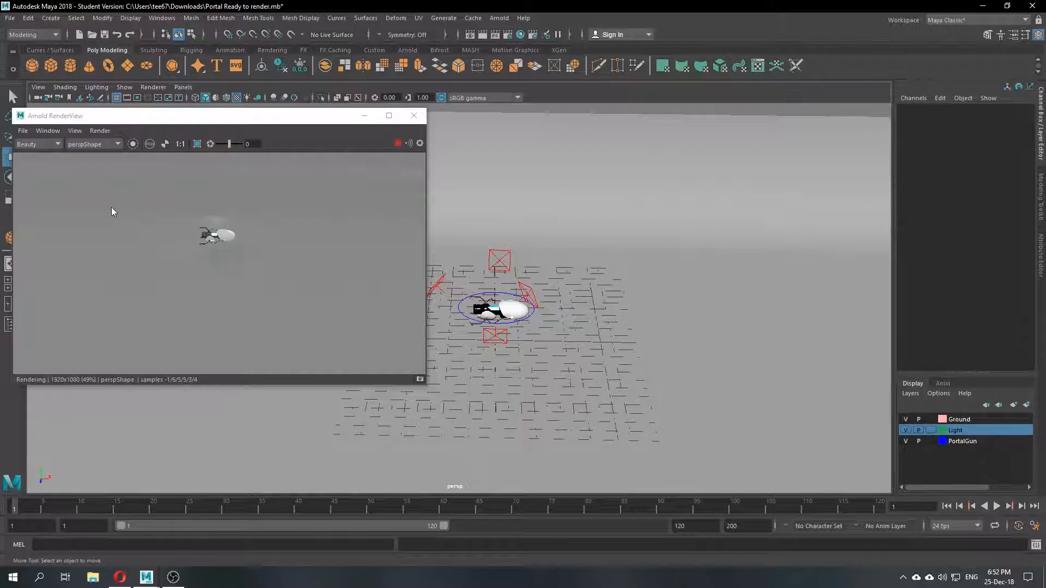
{"action": "left_click", "coordinate": [475, 294]}
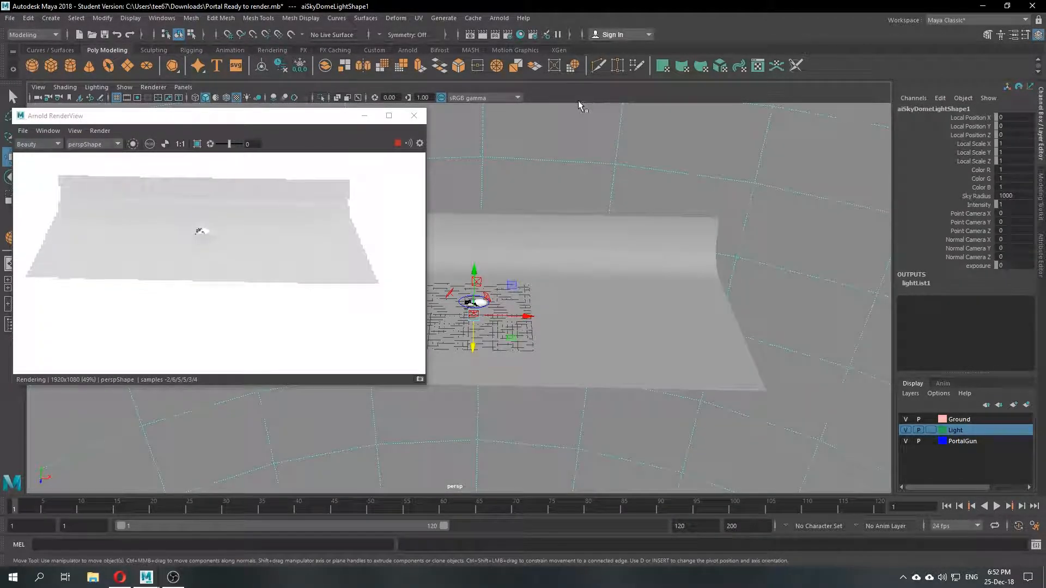
{"action": "key", "text": "ctrl+v"}
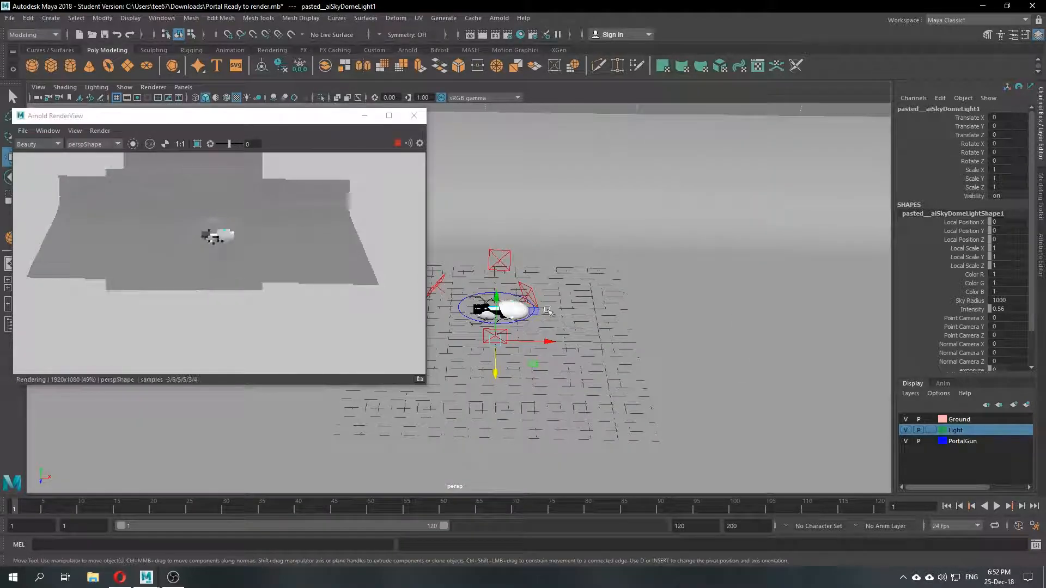
Step: Frame the portal gun closely and select its black barrel cylinder, then the area light beside its white rear shell
{"action": "scroll", "coordinate": [539, 309], "scroll_direction": "up", "scroll_amount": 2}
{"action": "left_click_drag", "start_coordinate": [625, 303], "coordinate": [557, 323], "text": "alt"}
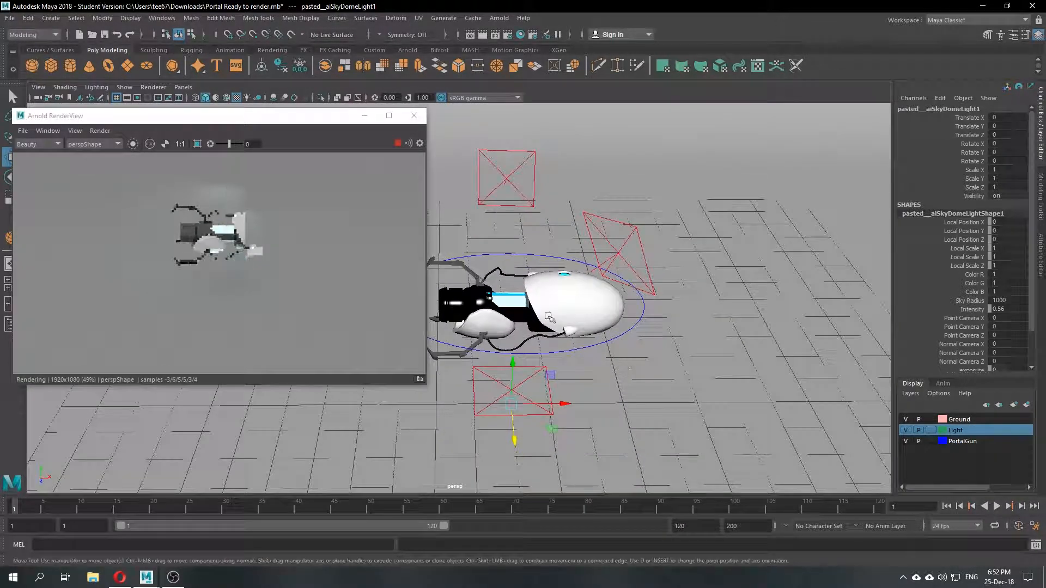
{"action": "left_click", "coordinate": [511, 306]}
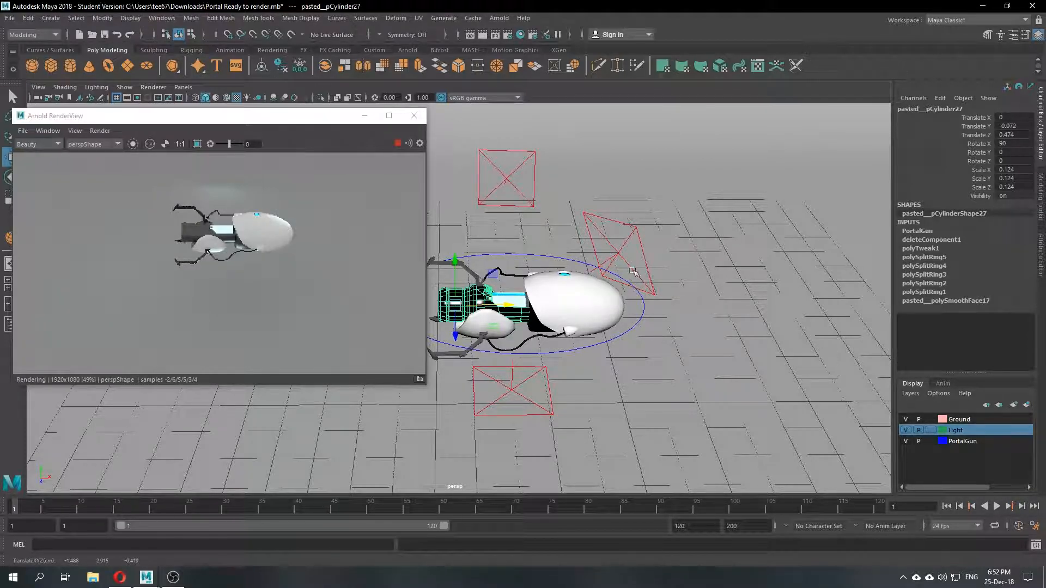
{"action": "left_click", "coordinate": [615, 251]}
Step: Shrink the Arnold RenderView and place it clear of the gun and its area lights
{"action": "left_click_drag", "start_coordinate": [308, 111], "coordinate": [298, 189]}
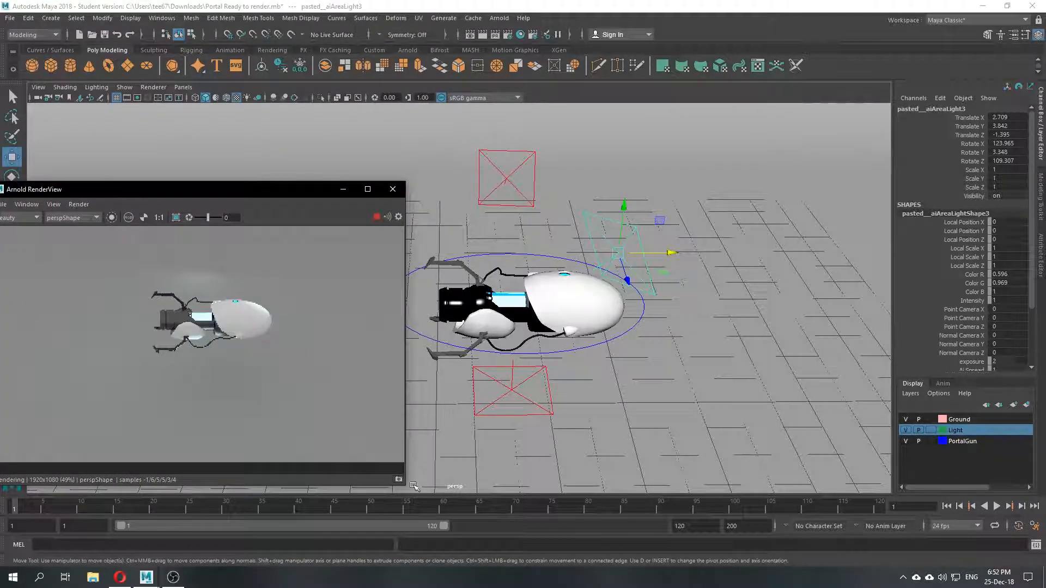
{"action": "left_click_drag", "start_coordinate": [414, 485], "coordinate": [282, 403]}
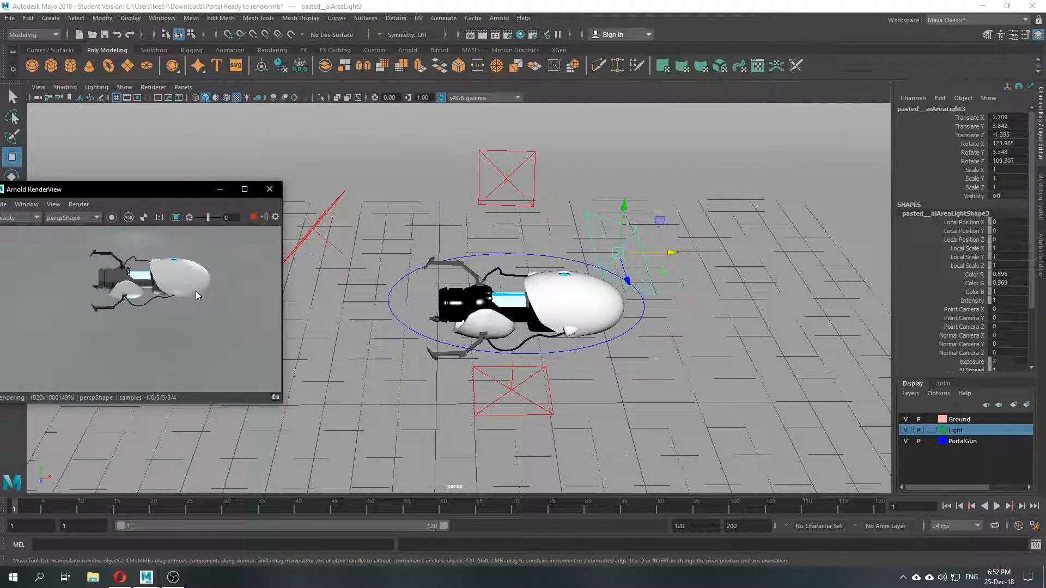
{"action": "left_click_drag", "start_coordinate": [167, 202], "coordinate": [201, 97]}
Step: Reframe the lighting rig and select the area light in front of the gun, then the one behind it, for inspection
{"action": "middle_click_drag", "start_coordinate": [488, 320], "coordinate": [539, 332], "text": "alt"}
{"action": "mouse_move", "coordinate": [570, 330]}
{"action": "left_mouse_down", "text": "alt"}
{"action": "mouse_move", "coordinate": [548, 320]}
{"action": "mouse_move", "coordinate": [558, 324]}
{"action": "left_mouse_up", "text": "alt"}
{"action": "left_click", "coordinate": [559, 406]}
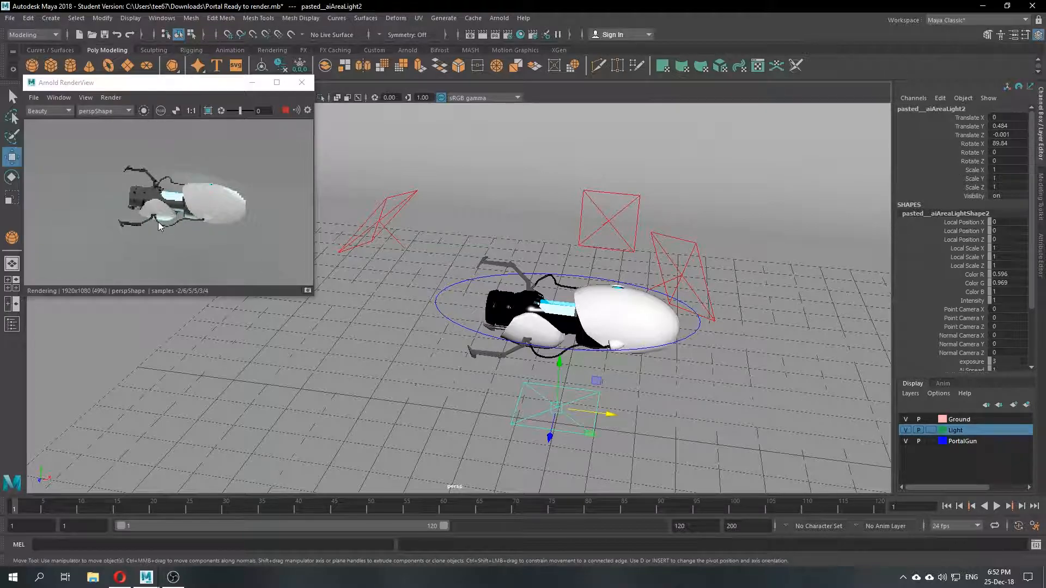
{"action": "left_click", "coordinate": [610, 226]}
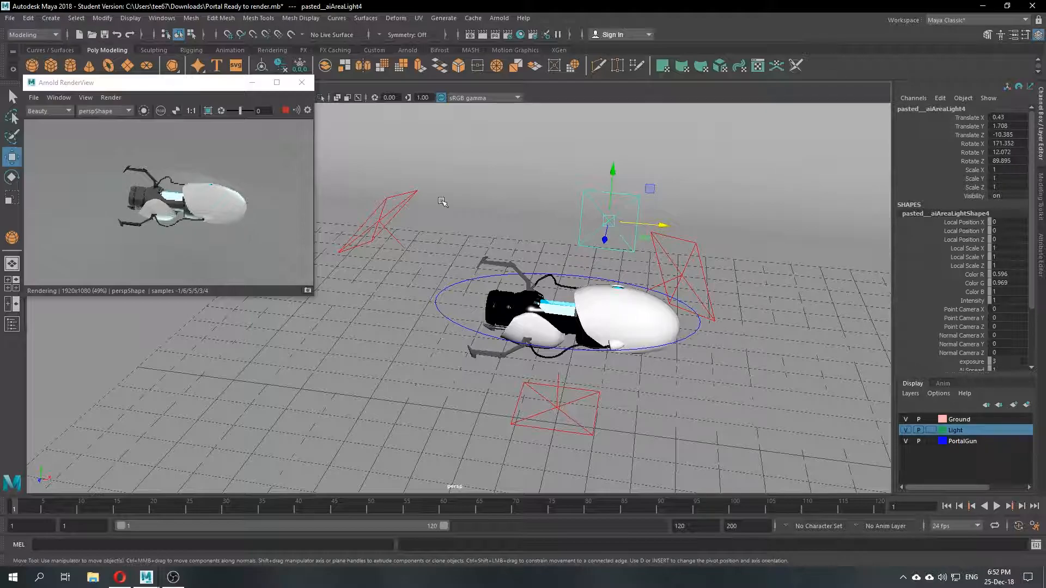
Step: Inspect the area light behind the barrel, then shift the area light beside the white rear shell to Translate X 2.552
{"action": "left_click", "coordinate": [376, 220]}
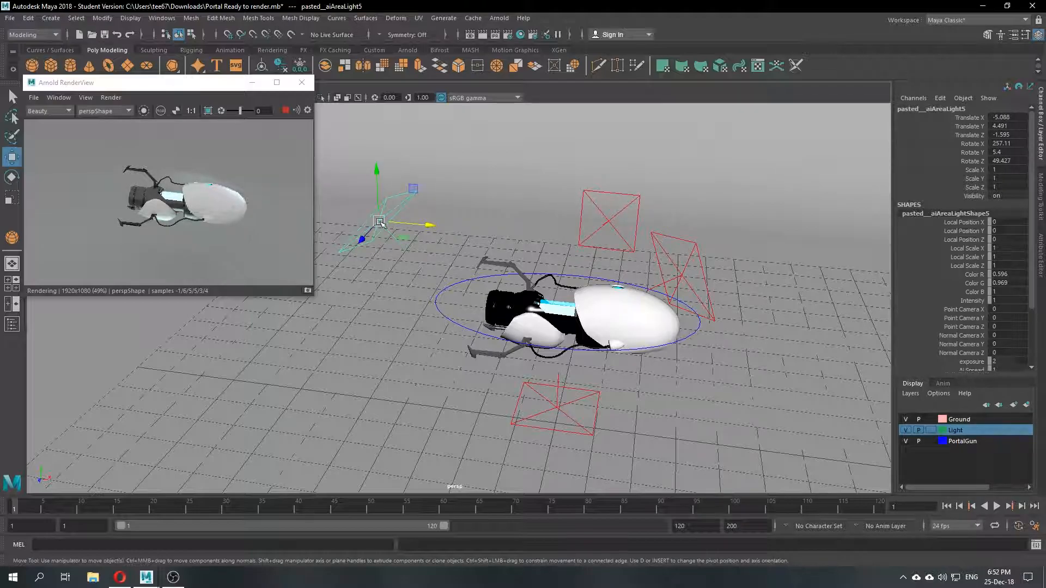
{"action": "left_click_drag", "start_coordinate": [381, 217], "coordinate": [390, 237]}
{"action": "middle_click_drag", "start_coordinate": [526, 274], "coordinate": [437, 224]}
{"action": "left_click", "coordinate": [684, 278]}
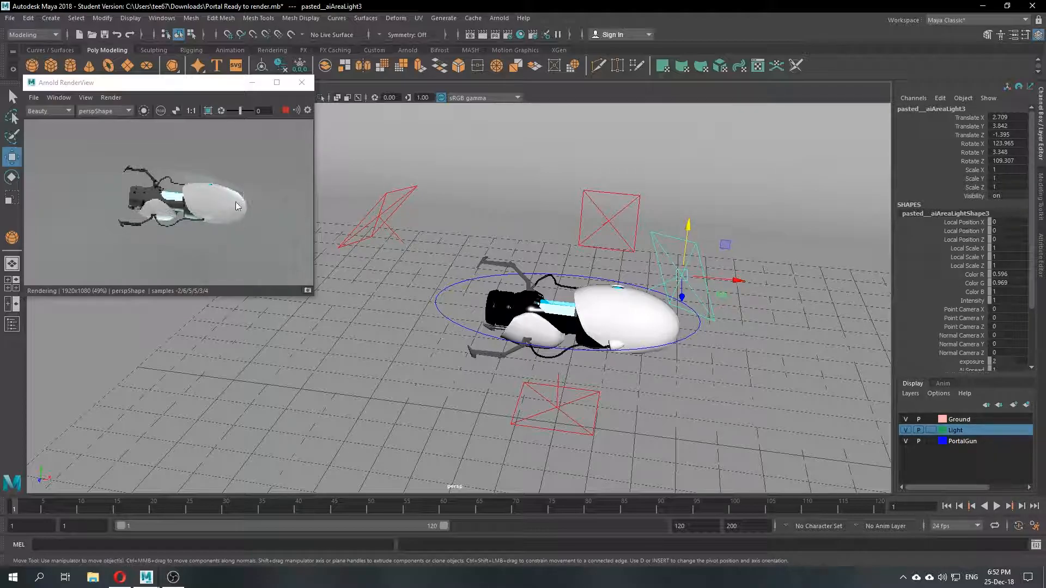
{"action": "mouse_move", "coordinate": [697, 277]}
{"action": "left_mouse_down"}
{"action": "mouse_move", "coordinate": [713, 279]}
{"action": "mouse_move", "coordinate": [690, 277]}
{"action": "left_mouse_up"}
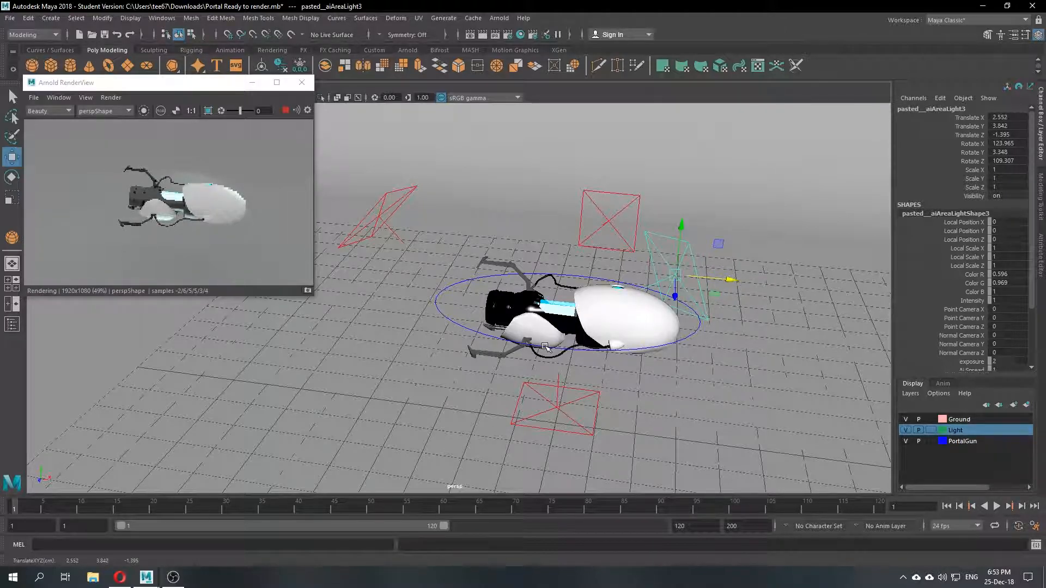
Step: Enlarge the Arnold RenderView and raise the area light beside the rear shell to Translate Y 4.222
{"action": "left_click", "coordinate": [558, 403]}
{"action": "left_click", "coordinate": [667, 298]}
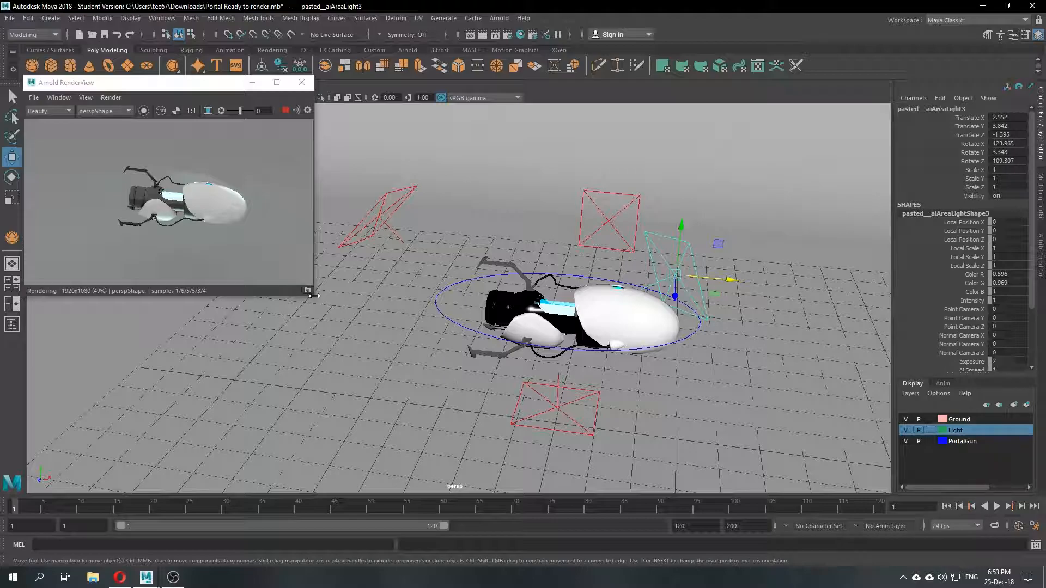
{"action": "left_click_drag", "start_coordinate": [313, 298], "coordinate": [368, 349]}
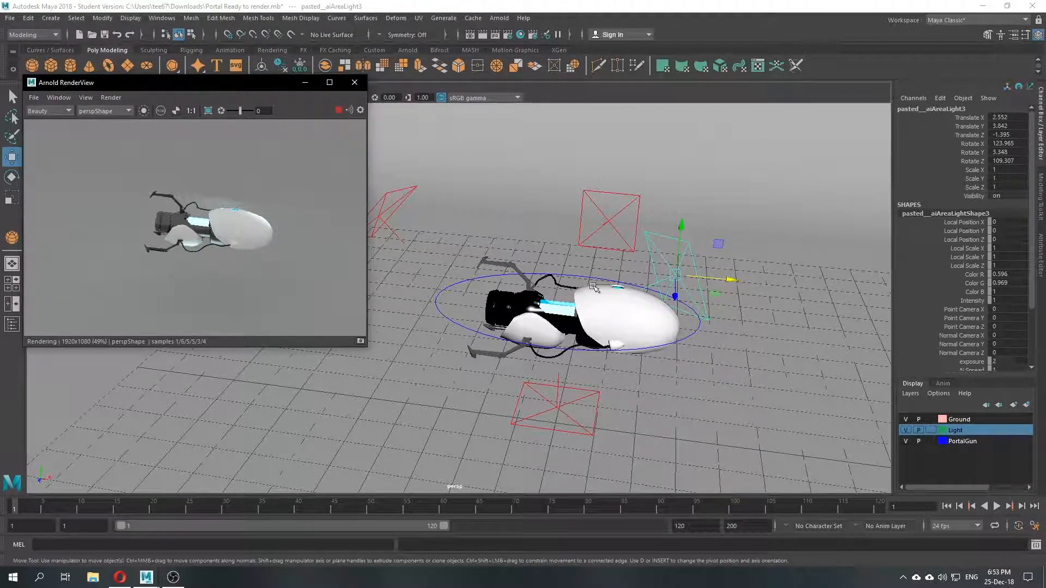
{"action": "left_click_drag", "start_coordinate": [681, 227], "coordinate": [683, 213]}
Step: Delete the sky dome light surrounding the scene
{"action": "scroll", "coordinate": [652, 234], "scroll_direction": "down", "scroll_amount": 8}
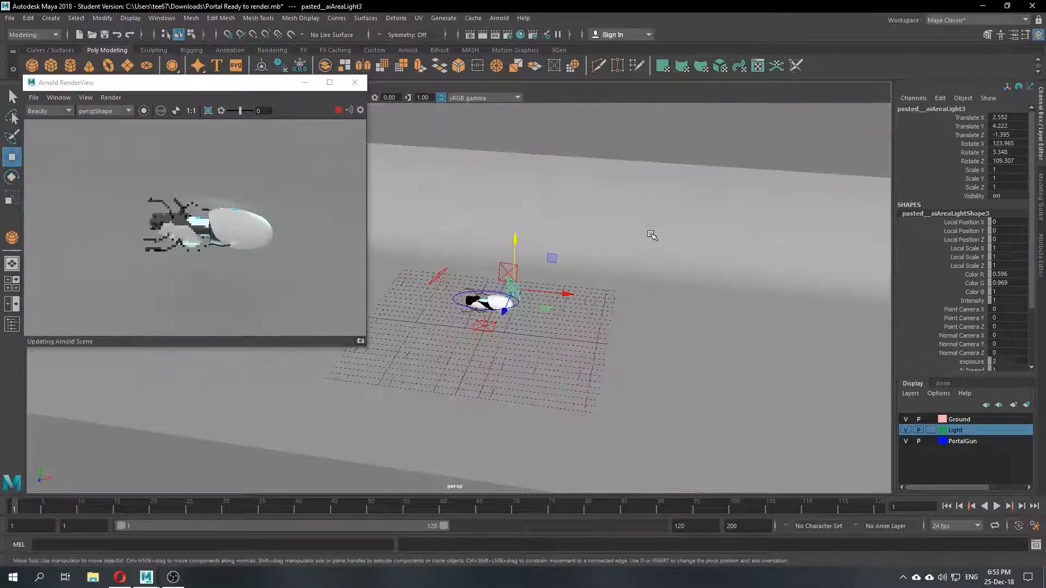
{"action": "left_click", "coordinate": [644, 138]}
{"action": "key", "text": "Delete"}
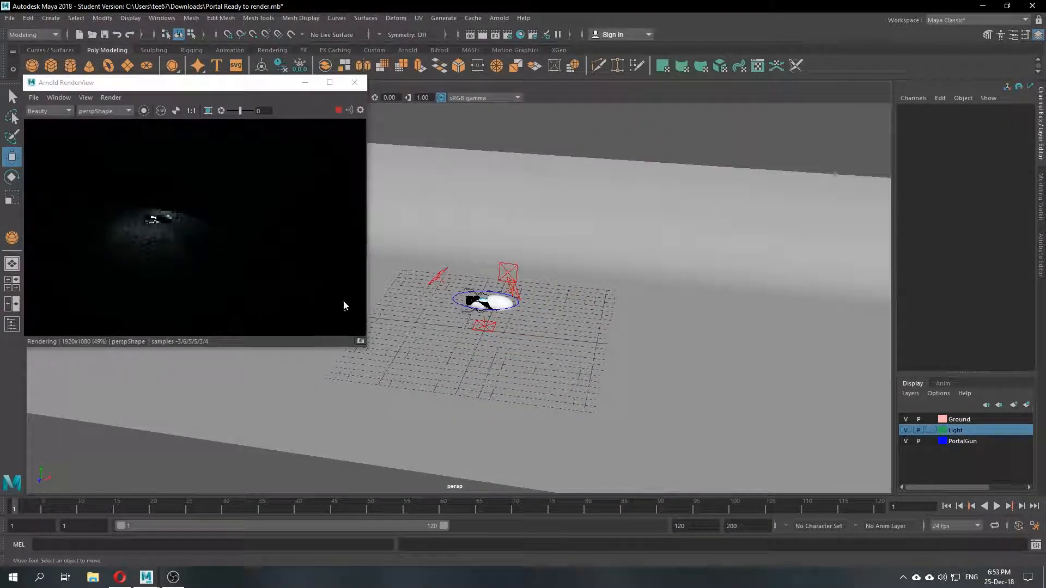
Step: Lower the area light beside the rear shell to Translate Y 4.203 with the gun and its lights framed
{"action": "scroll", "coordinate": [474, 284], "scroll_direction": "up", "scroll_amount": 8}
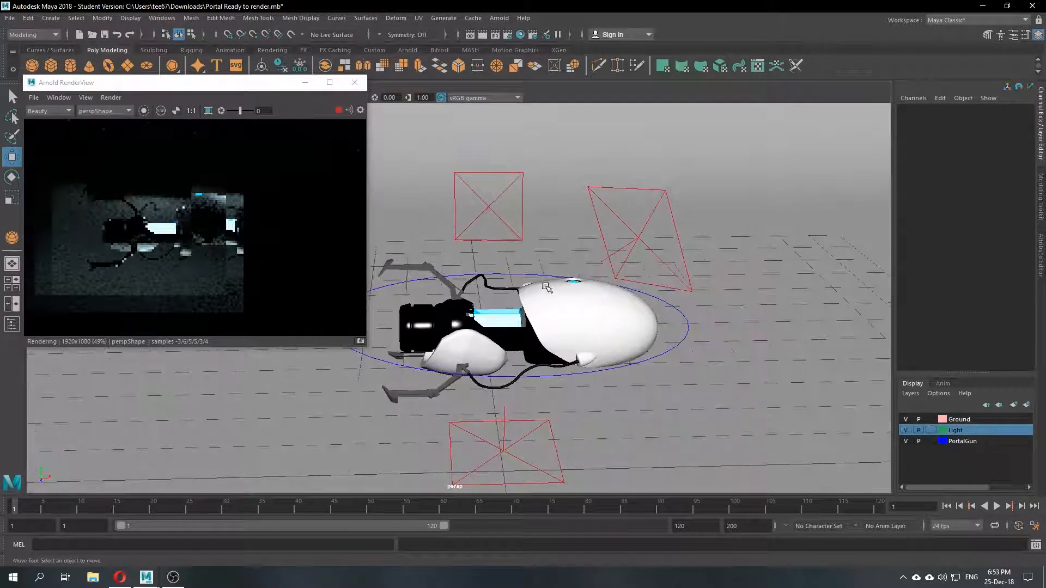
{"action": "left_click", "coordinate": [651, 195]}
{"action": "left_click_drag", "start_coordinate": [652, 194], "coordinate": [650, 201]}
{"action": "scroll", "coordinate": [568, 344], "scroll_direction": "down", "scroll_amount": 5}
{"action": "scroll", "coordinate": [567, 345], "scroll_direction": "up", "scroll_amount": 3}
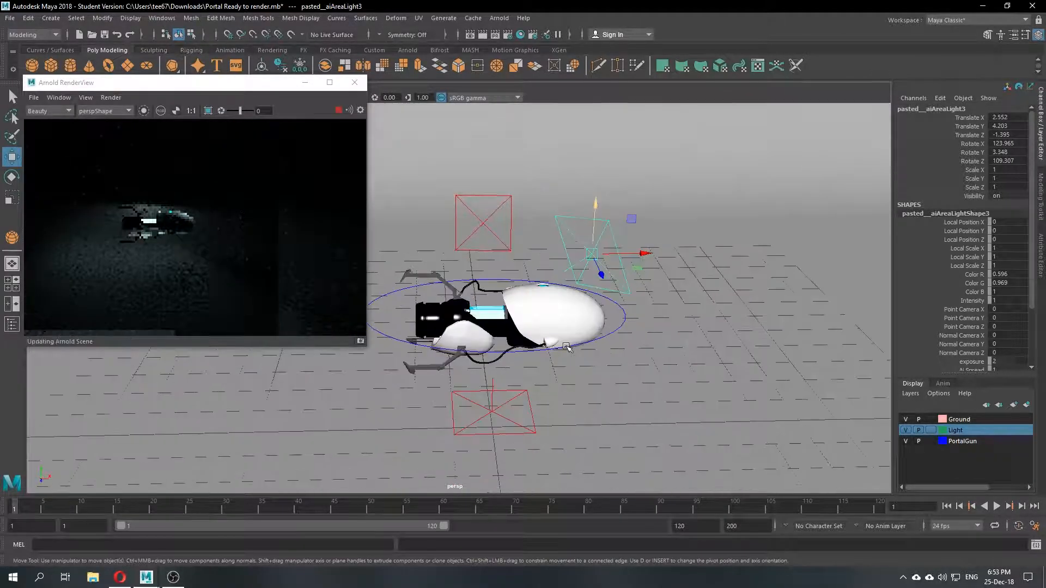
{"action": "left_click_drag", "start_coordinate": [666, 353], "coordinate": [640, 359], "text": "alt"}
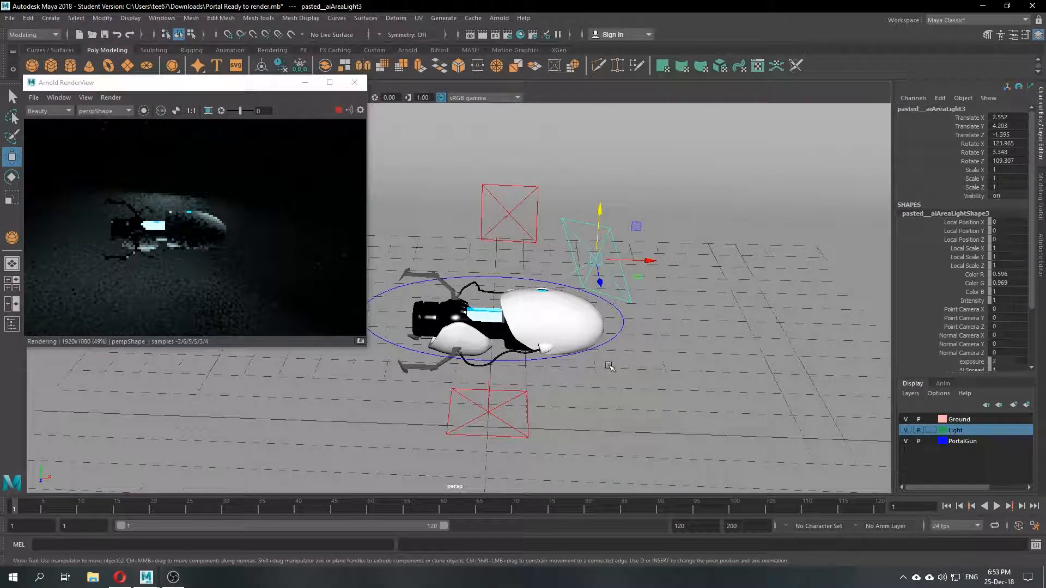
{"action": "middle_click_drag", "start_coordinate": [601, 343], "coordinate": [594, 289], "text": "alt"}
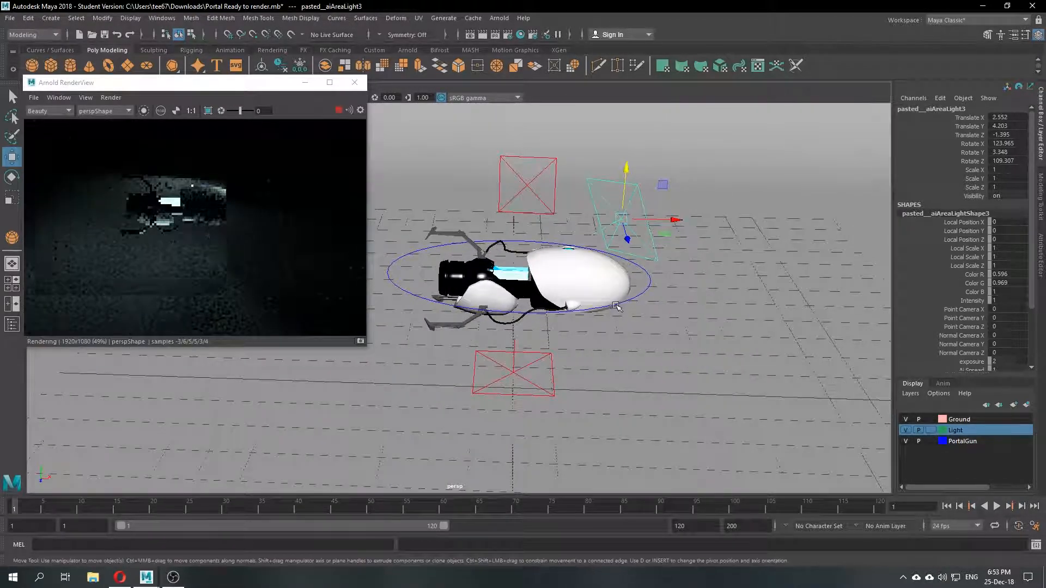
{"action": "left_click", "coordinate": [498, 18]}
{"action": "mouse_move", "coordinate": [523, 73]}
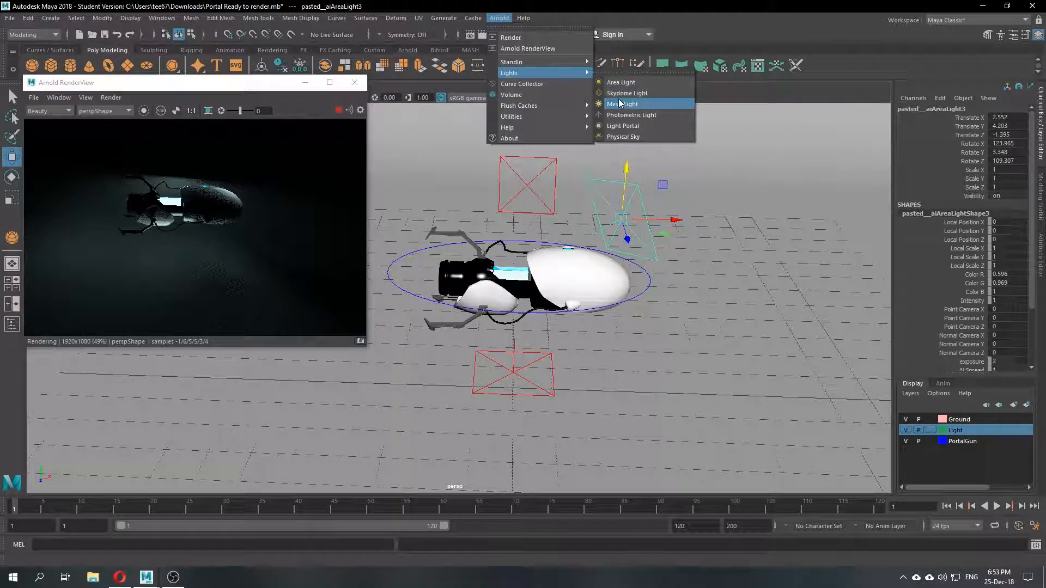
{"action": "left_click", "coordinate": [621, 342]}
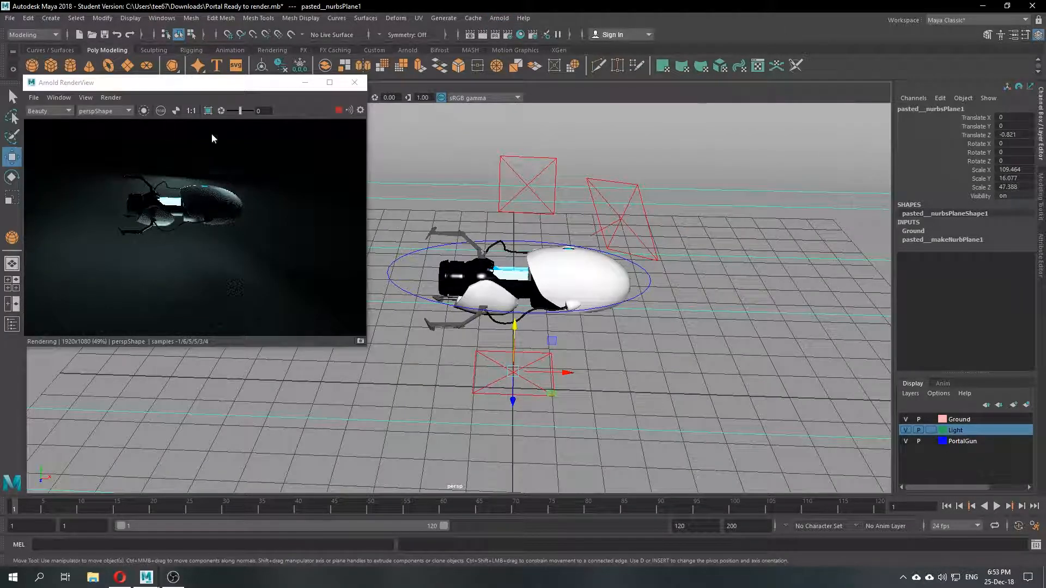
Step: Create a polygon sphere in front of the gun and convert it into an Arnold mesh light
{"action": "left_click", "coordinate": [32, 66]}
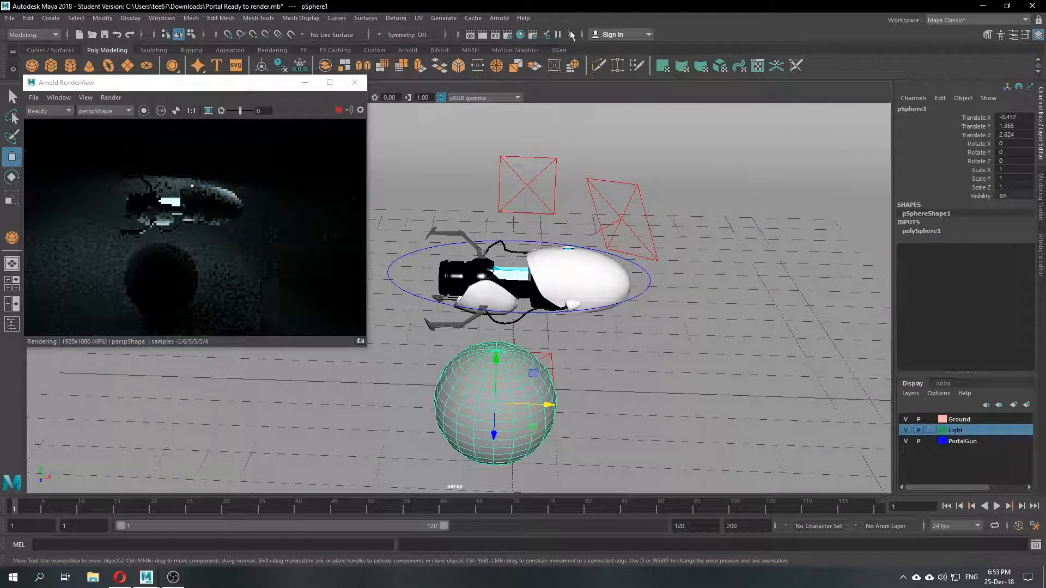
{"action": "left_click", "coordinate": [499, 18]}
{"action": "mouse_move", "coordinate": [526, 73]}
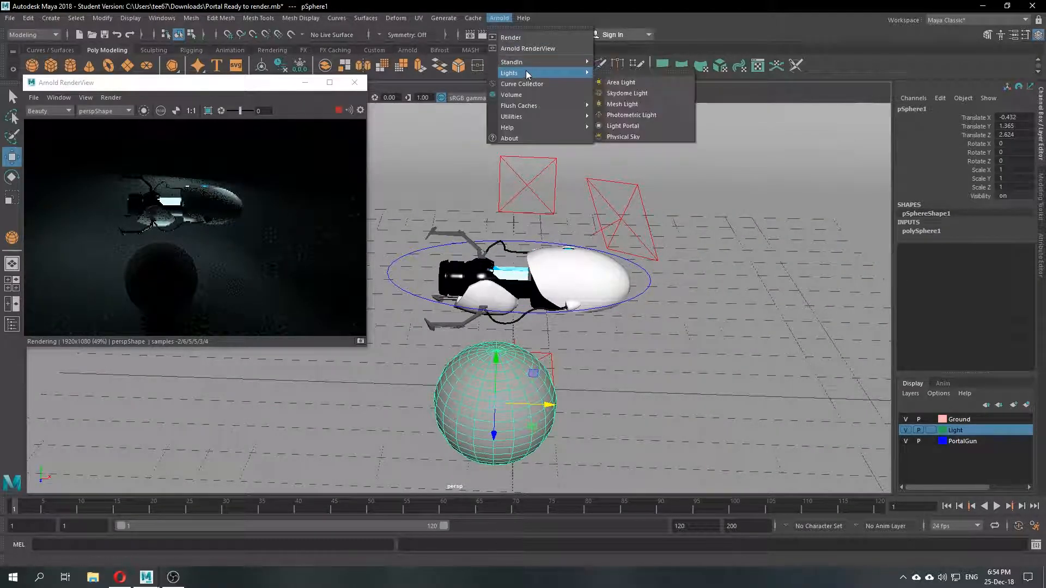
{"action": "left_click", "coordinate": [638, 103]}
{"action": "left_click_drag", "start_coordinate": [493, 348], "coordinate": [578, 343], "text": "alt"}
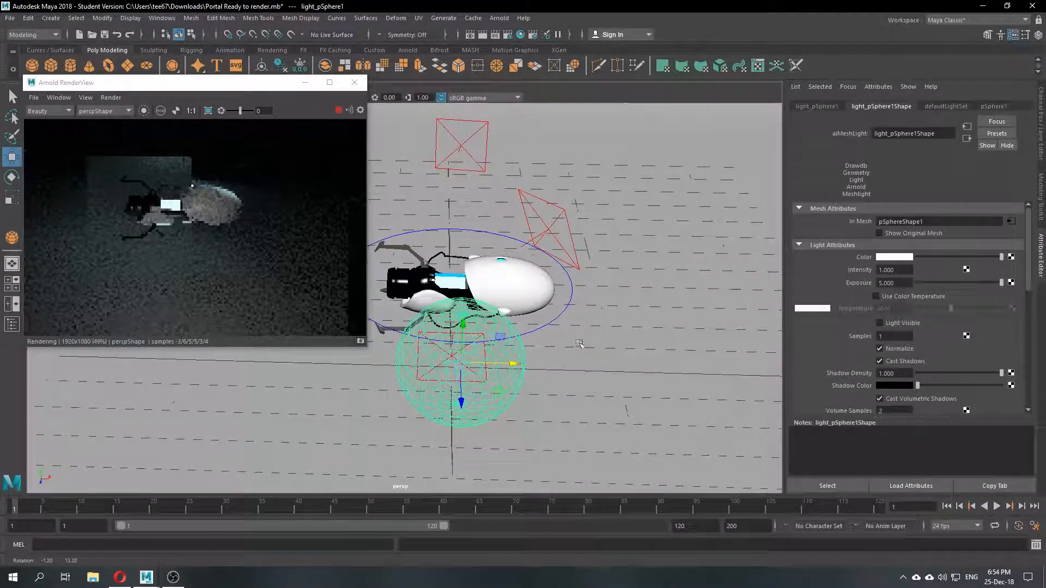
Step: Add an Arnold area light, raise it above the spherical mesh light and tilt it towards the gun
{"action": "left_click", "coordinate": [499, 18]}
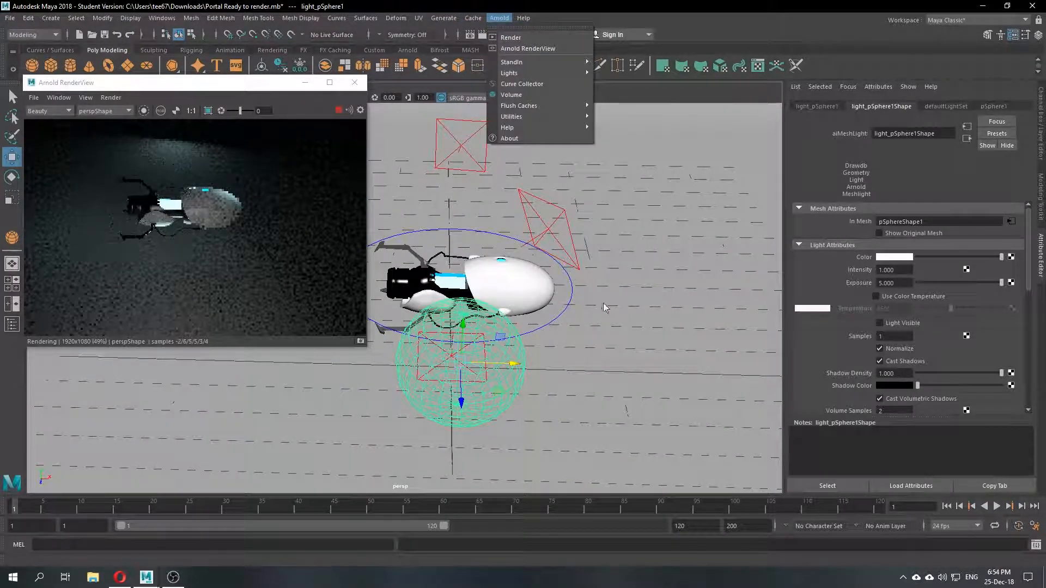
{"action": "mouse_move", "coordinate": [535, 71]}
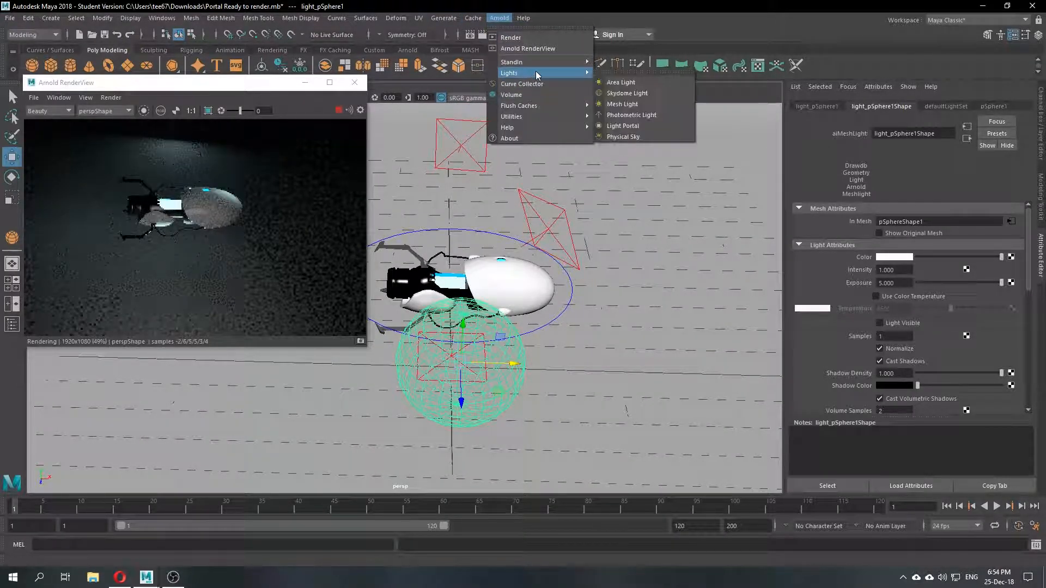
{"action": "left_click", "coordinate": [640, 84]}
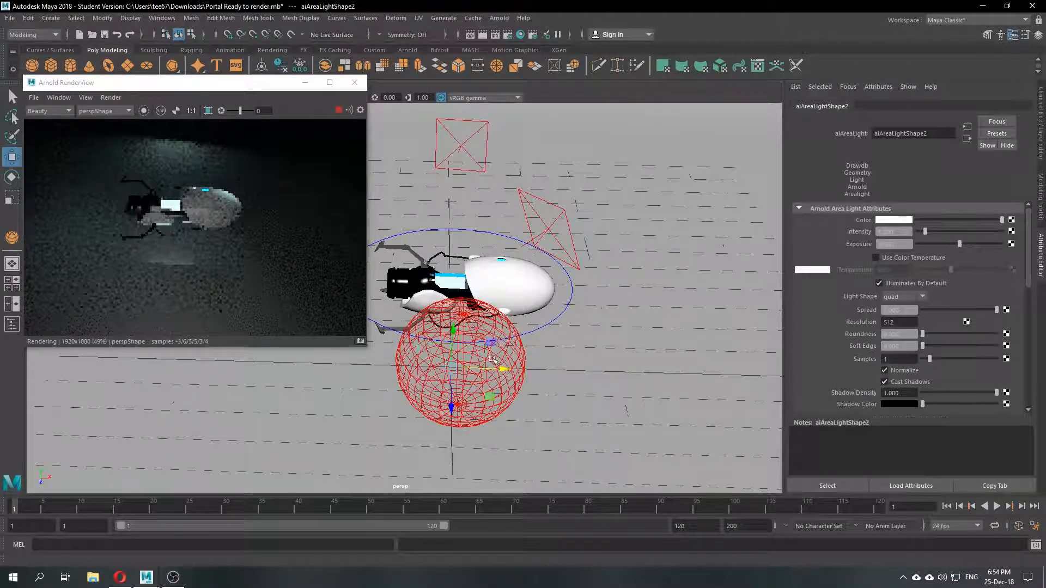
{"action": "left_click", "coordinate": [453, 333]}
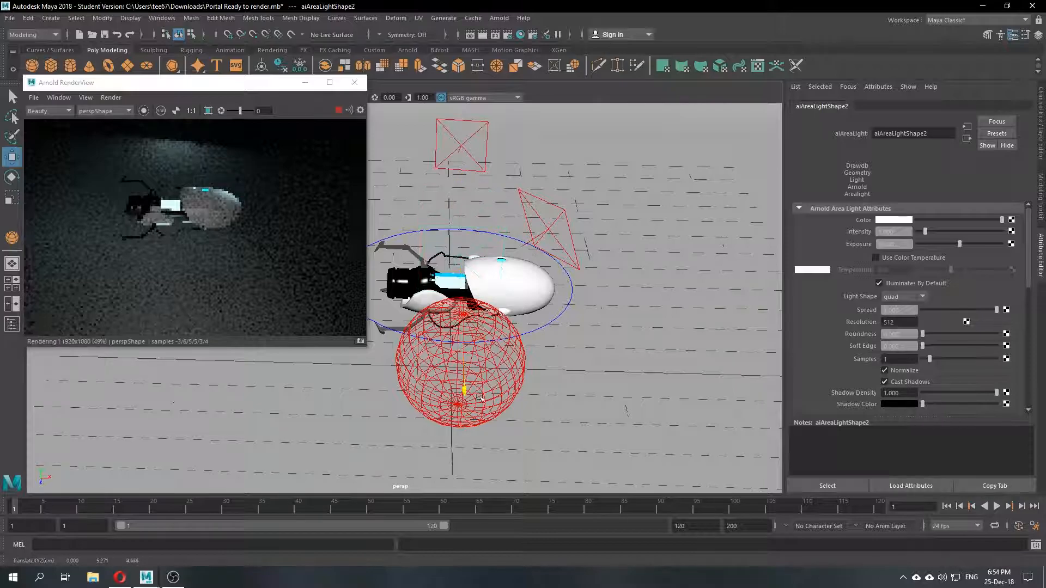
{"action": "left_click", "coordinate": [12, 176]}
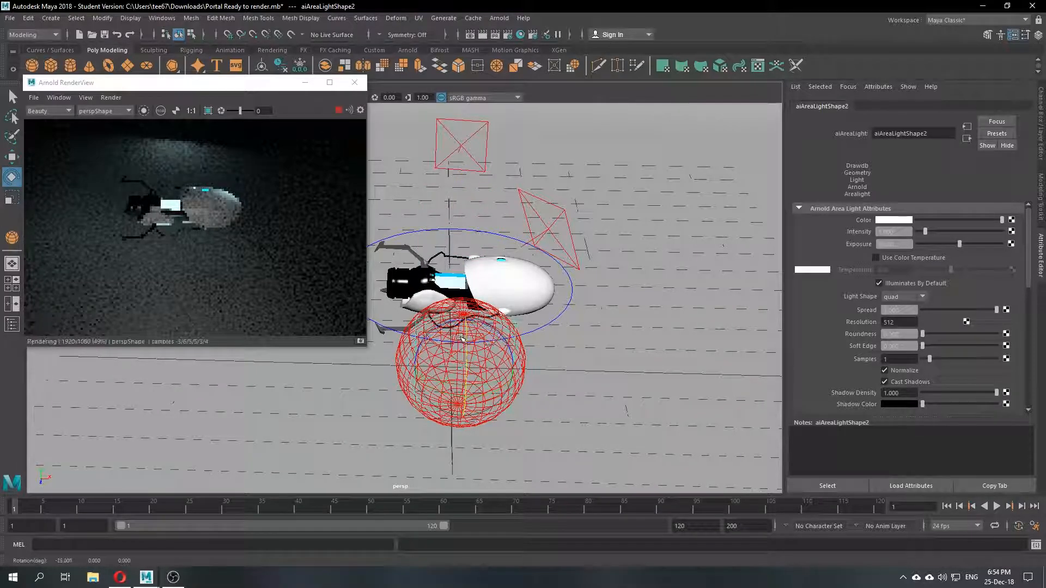
{"action": "key", "text": "w"}
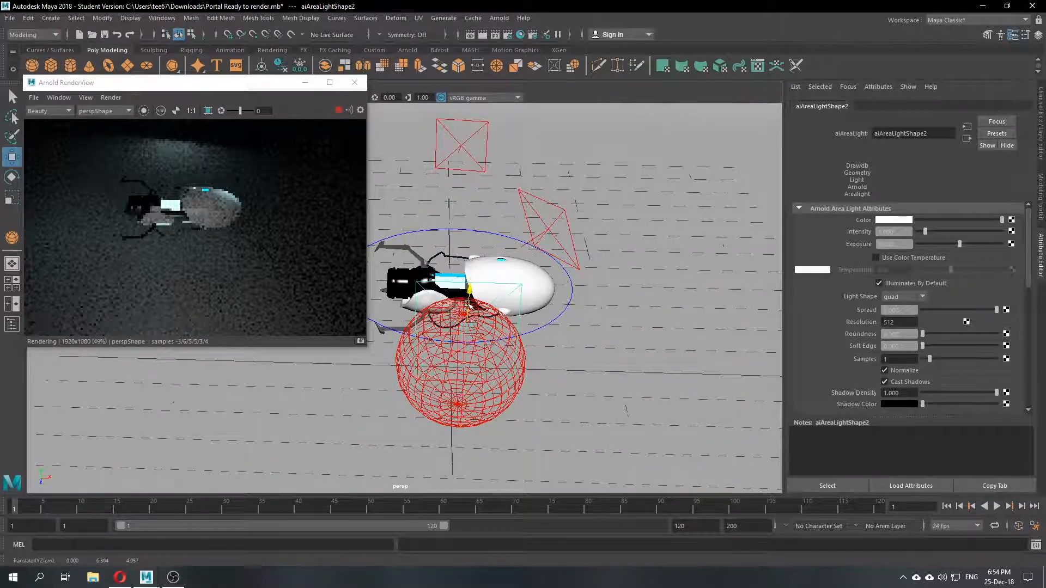
Step: Place the new area light past the rear shell and set its intensity to 5 and exposure to 4
{"action": "left_click", "coordinate": [948, 232]}
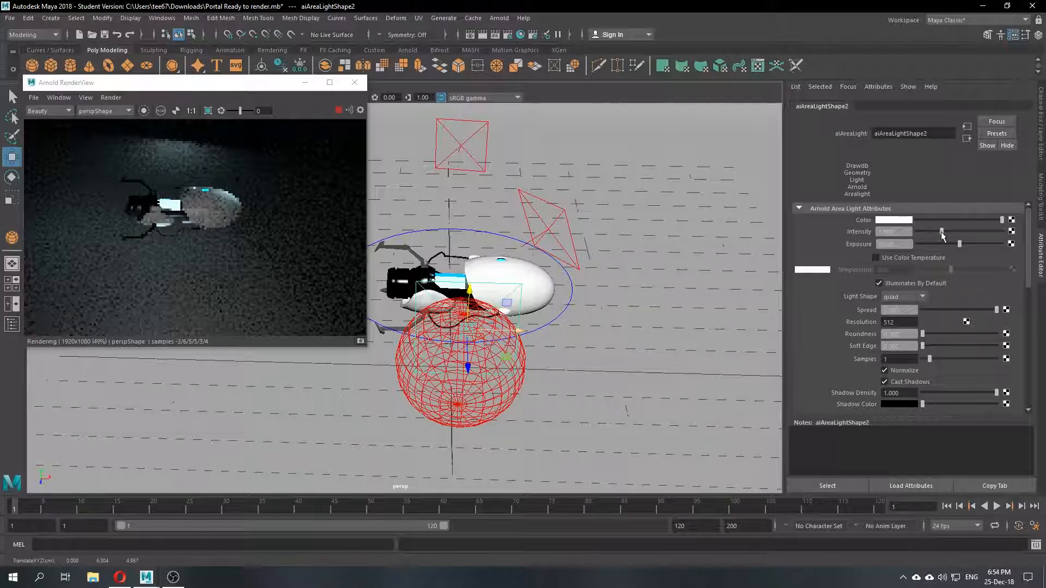
{"action": "left_click_drag", "start_coordinate": [977, 245], "coordinate": [994, 244]}
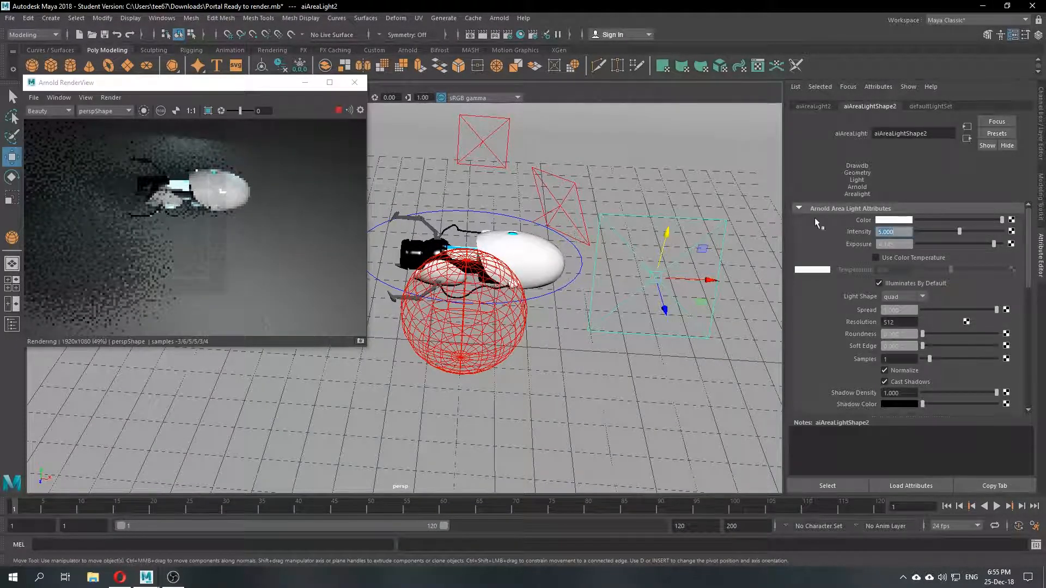
{"action": "key", "text": "Tab"}
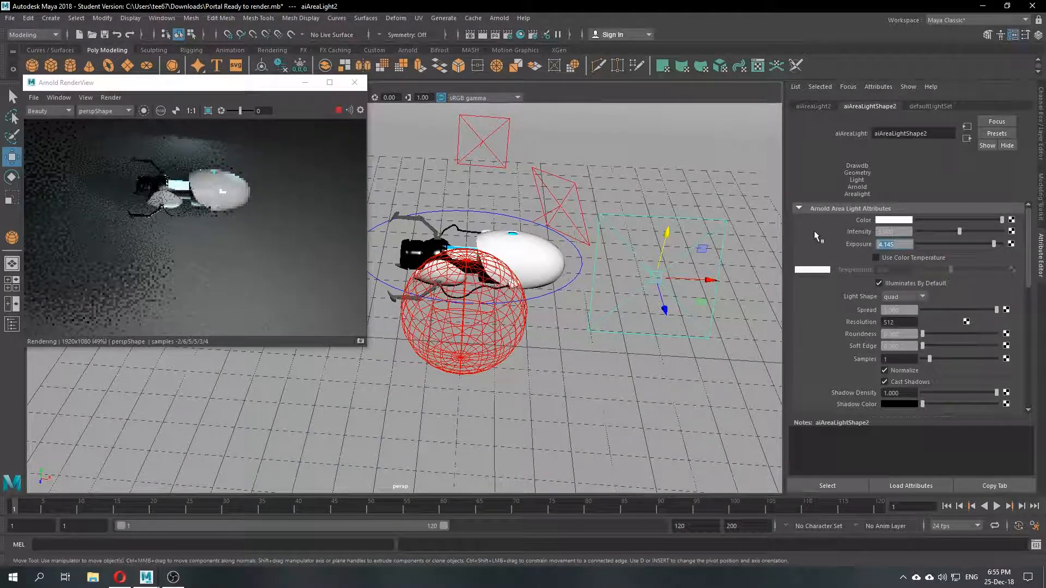
Step: Move the new area light across to the barrel side of the gun and examine its reflection on the rear shell
{"action": "left_click_drag", "start_coordinate": [491, 272], "coordinate": [576, 295], "text": "alt"}
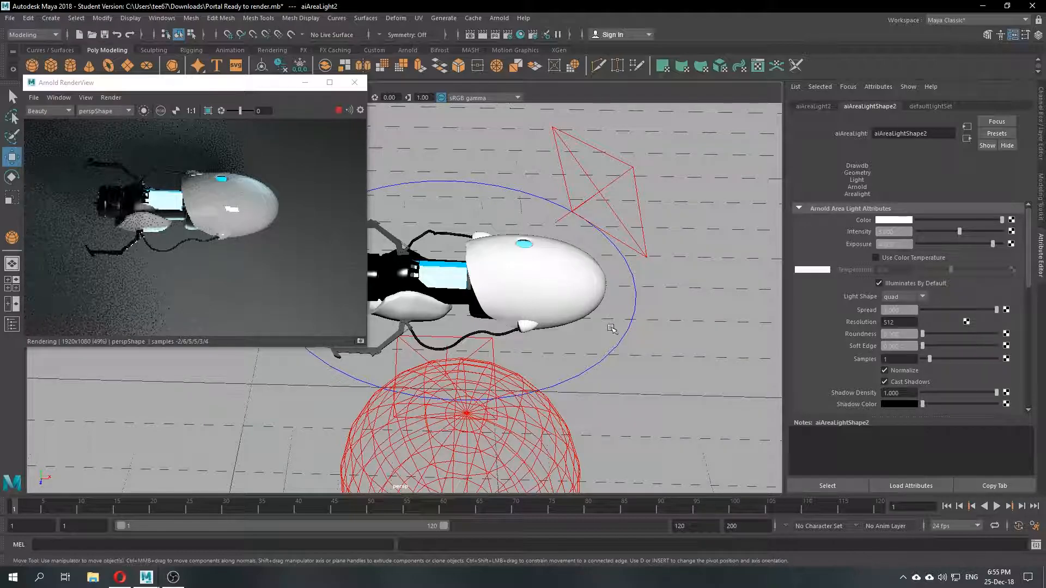
{"action": "left_click_drag", "start_coordinate": [597, 171], "coordinate": [503, 377], "text": "alt"}
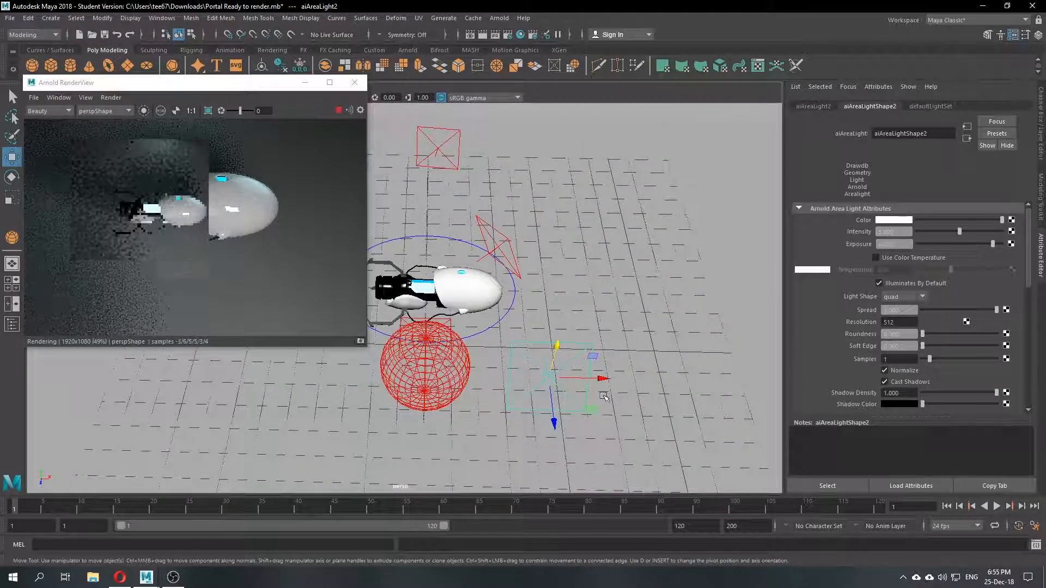
{"action": "middle_click_drag", "start_coordinate": [502, 377], "coordinate": [400, 370]}
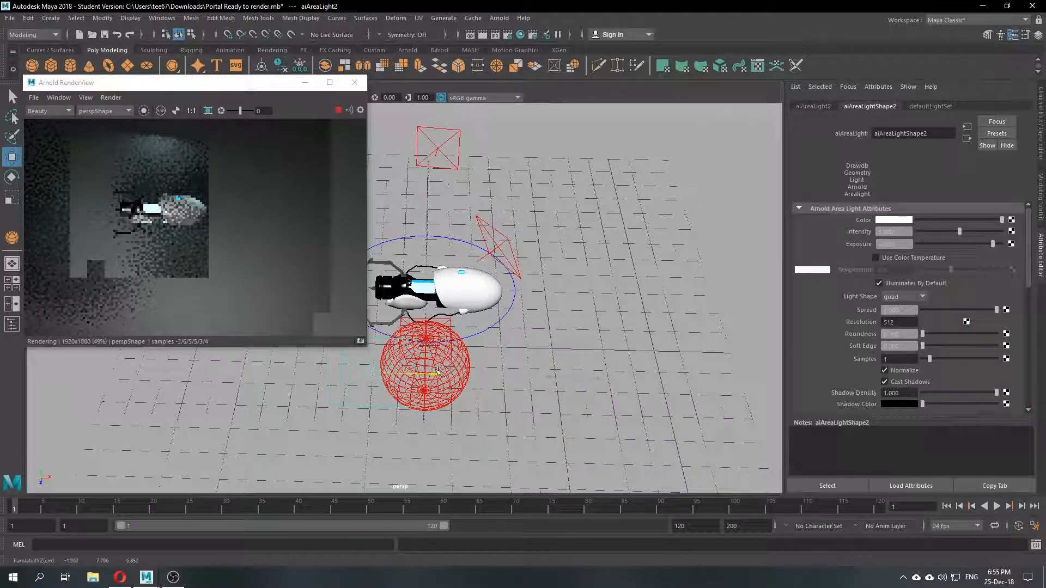
{"action": "scroll", "coordinate": [466, 248], "scroll_direction": "up", "scroll_amount": 3}
{"action": "left_click_drag", "start_coordinate": [466, 247], "coordinate": [483, 270], "text": "alt"}
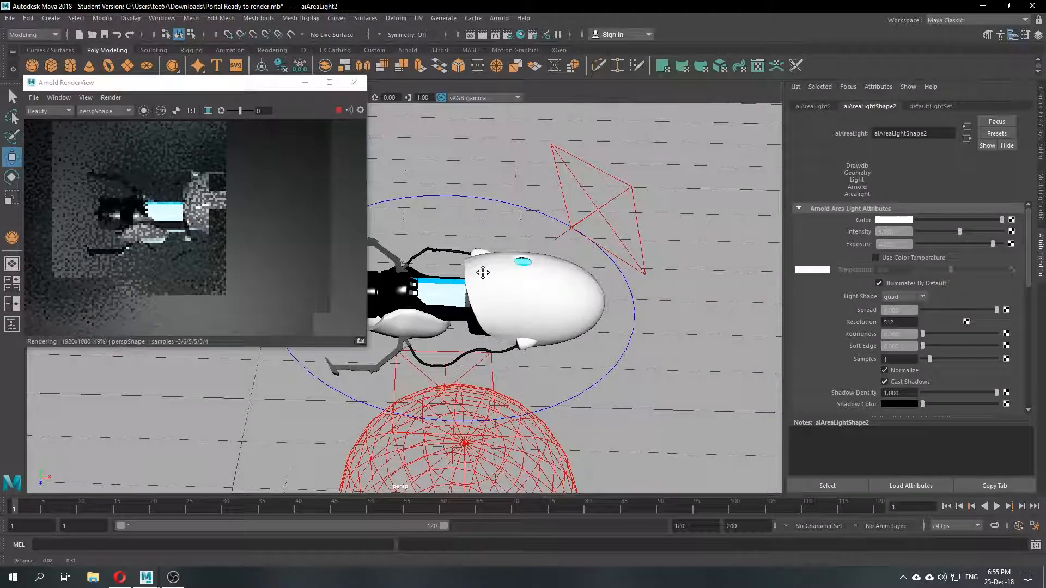